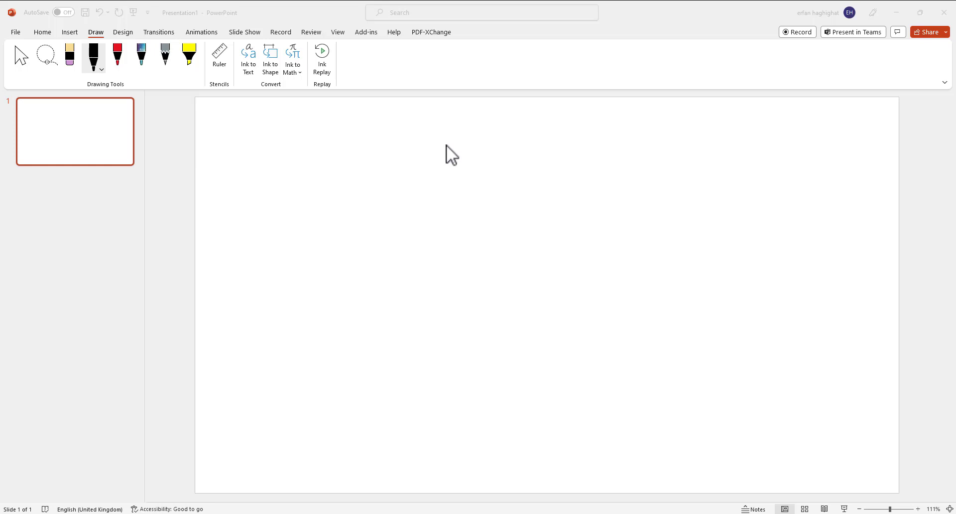
- Draw a long horizontal main pipe across the slide with three vertical branch lines descending from it
drag(312, 217, 723, 217)
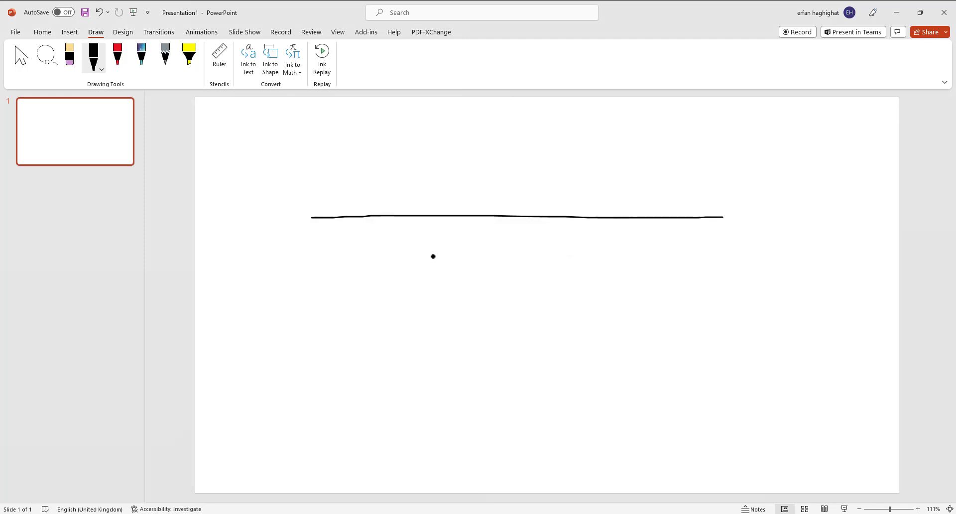
drag(368, 216, 374, 329)
drag(494, 217, 505, 325)
drag(635, 217, 644, 316)
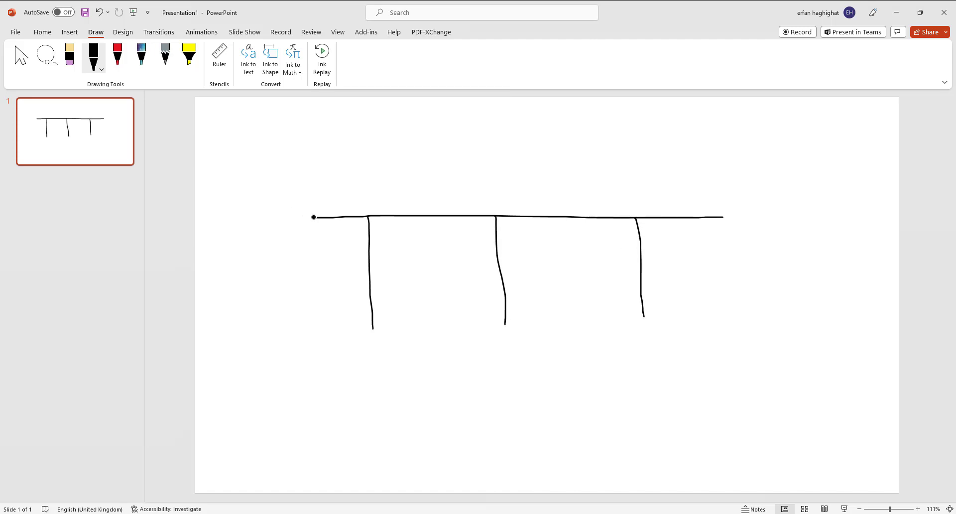
- Add an inlet arrow to the main pipe and handwrite its conditions: 2 m/s, D = 20 cm and T = 20 °C
drag(314, 217, 267, 218)
mouse_move(298, 213)
mouse_down()
mouse_move(315, 217)
mouse_move(303, 225)
mouse_up()
mouse_move(254, 252)
mouse_down()
mouse_move(265, 270)
mouse_move(297, 258)
mouse_move(276, 293)
mouse_move(297, 292)
mouse_up()
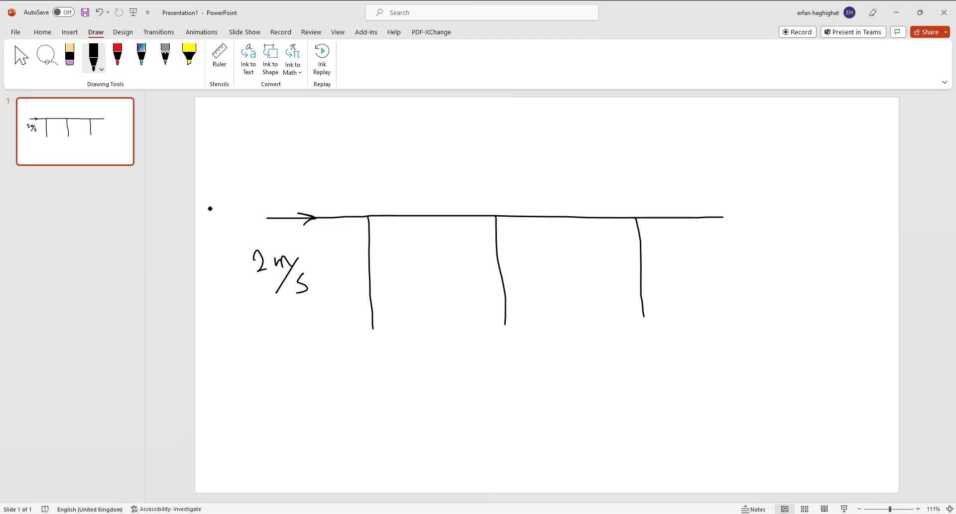
mouse_move(223, 169)
mouse_down()
mouse_move(222, 184)
mouse_move(231, 168)
mouse_move(230, 183)
mouse_move(268, 164)
mouse_move(277, 183)
mouse_move(288, 170)
mouse_move(319, 175)
mouse_up()
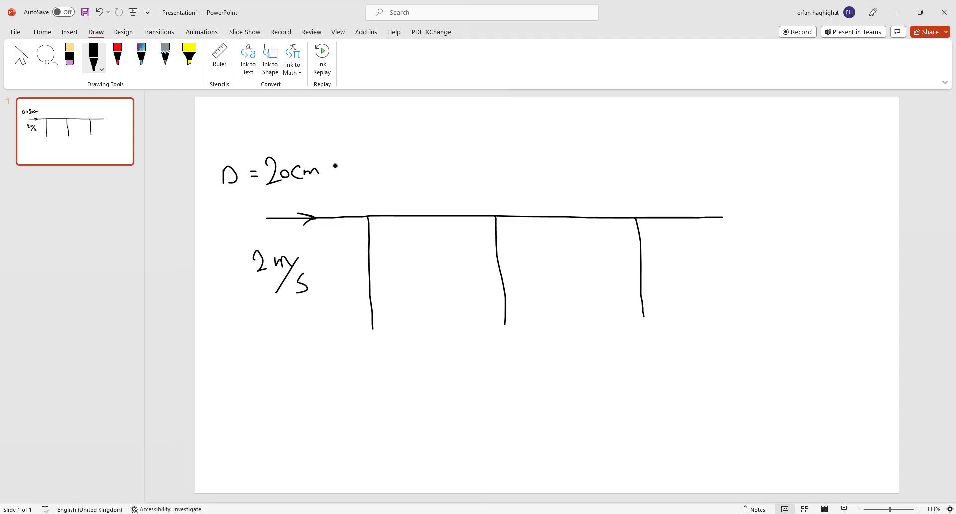
mouse_move(368, 148)
mouse_down()
mouse_move(369, 163)
mouse_move(379, 147)
mouse_move(410, 155)
mouse_move(422, 130)
mouse_move(440, 147)
mouse_up()
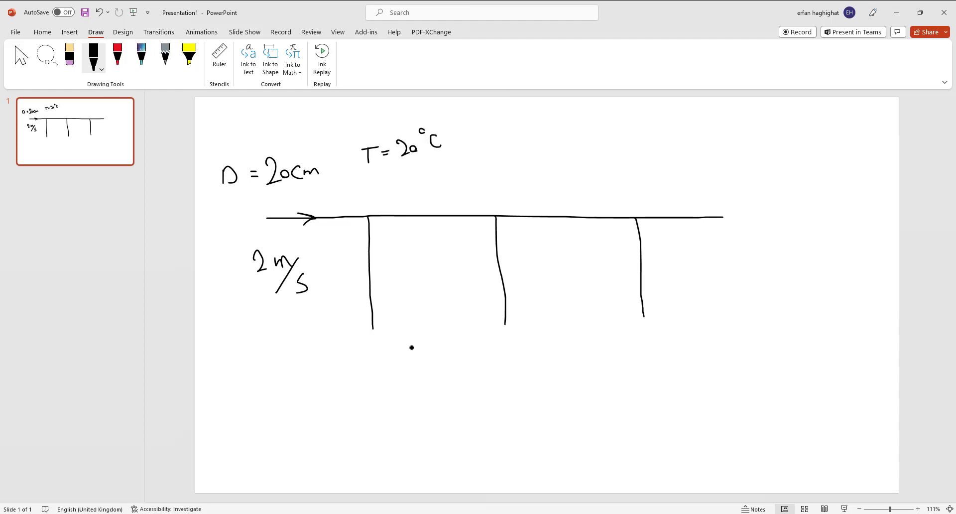
- Number the first branch 1 and handwrite D = 5 cm, 1.5 m/s and T = 90 °C below it
drag(376, 261, 378, 273)
mouse_move(369, 349)
mouse_down()
mouse_move(368, 359)
mouse_move(381, 354)
mouse_move(371, 361)
mouse_move(393, 340)
mouse_move(394, 354)
mouse_move(418, 343)
mouse_move(427, 349)
mouse_up()
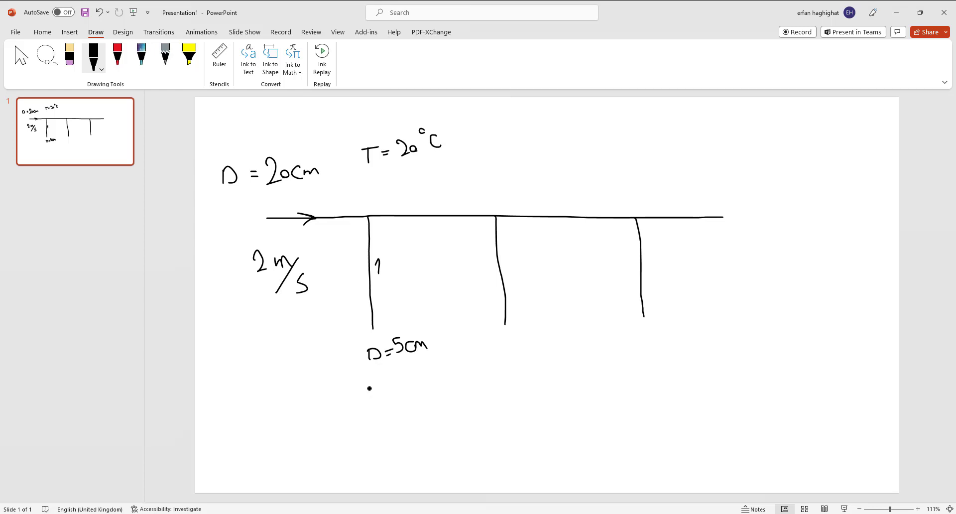
mouse_move(375, 383)
mouse_down()
mouse_move(380, 373)
mouse_move(387, 389)
mouse_up()
mouse_move(392, 386)
mouse_down()
mouse_move(424, 383)
mouse_move(438, 395)
mouse_up()
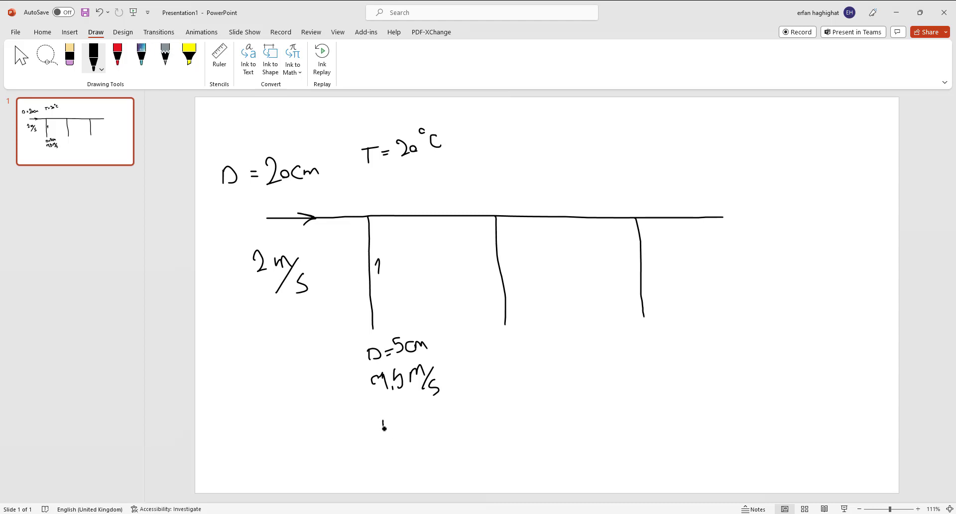
mouse_move(382, 420)
mouse_down()
mouse_move(385, 432)
mouse_move(391, 418)
mouse_move(405, 424)
mouse_up()
mouse_move(412, 419)
mouse_down()
mouse_move(424, 428)
mouse_move(433, 410)
mouse_move(449, 421)
mouse_up()
- Number the middle branch 2 and handwrite D = 7 cm, 1.2 m/s and T = 85 °C below it
drag(510, 252, 526, 262)
mouse_move(504, 336)
mouse_down()
mouse_move(503, 353)
mouse_move(574, 345)
mouse_up()
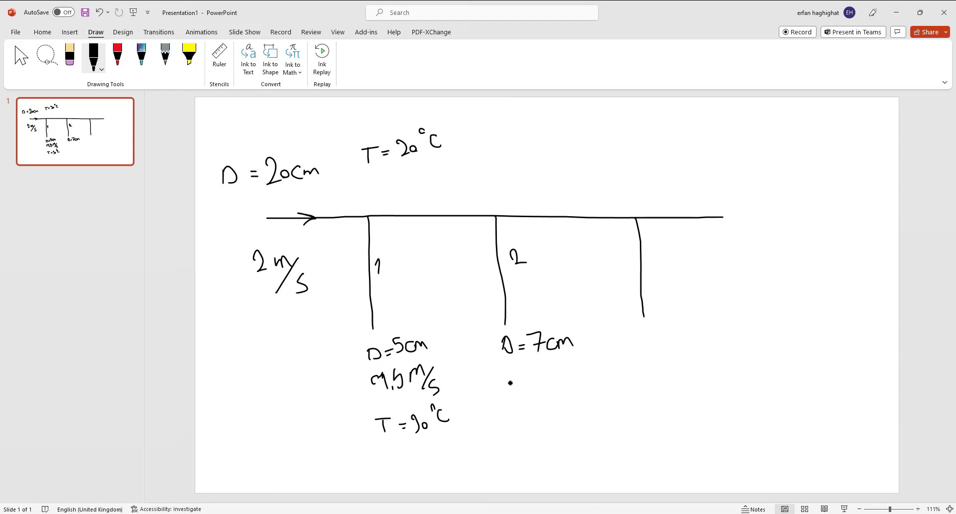
mouse_move(511, 380)
mouse_down()
mouse_move(522, 396)
mouse_move(534, 379)
mouse_move(543, 387)
mouse_move(562, 371)
mouse_move(578, 390)
mouse_move(541, 425)
mouse_move(547, 412)
mouse_move(562, 423)
mouse_up()
mouse_move(554, 420)
mouse_down()
mouse_move(567, 412)
mouse_move(573, 428)
mouse_move(575, 418)
mouse_up()
mouse_move(584, 403)
mouse_down()
mouse_move(583, 418)
mouse_move(591, 396)
mouse_up()
drag(612, 401, 611, 414)
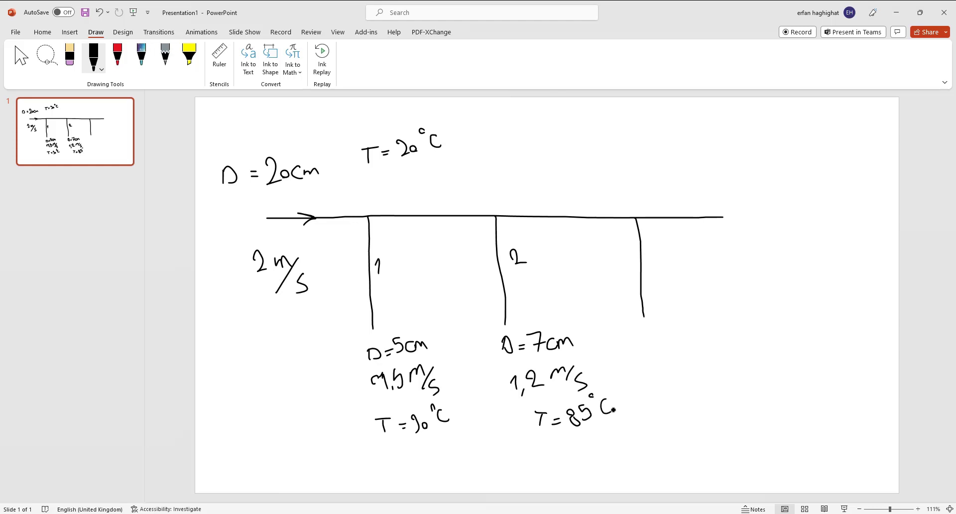
- Number the last branch 3 and handwrite D = 6 cm, 2 m/s and its temperature beneath it
mouse_move(645, 242)
mouse_down()
mouse_move(656, 259)
mouse_move(645, 267)
mouse_up()
mouse_move(660, 313)
mouse_down()
mouse_move(662, 327)
mouse_move(697, 314)
mouse_up()
mouse_move(706, 310)
mouse_down()
mouse_move(702, 319)
mouse_move(709, 300)
mouse_move(728, 318)
mouse_move(746, 312)
mouse_up()
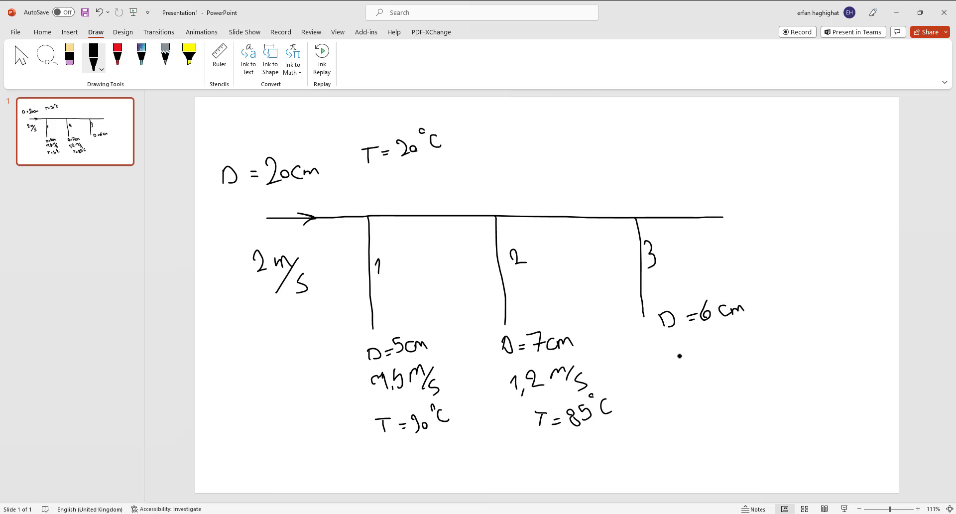
mouse_move(679, 349)
mouse_down()
mouse_move(695, 361)
mouse_move(711, 348)
mouse_move(741, 363)
mouse_up()
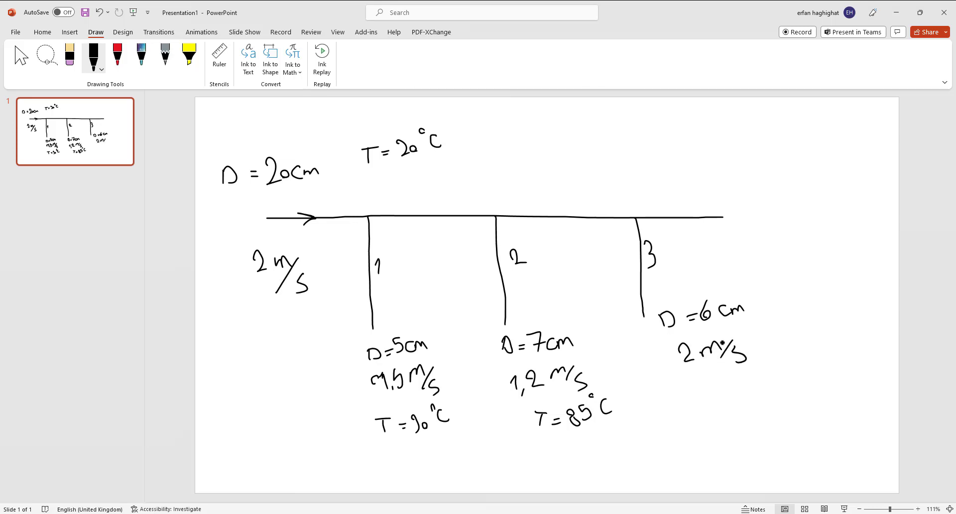
mouse_move(695, 386)
mouse_down()
mouse_move(688, 421)
mouse_move(702, 387)
mouse_move(714, 410)
mouse_move(720, 389)
mouse_move(736, 396)
mouse_move(749, 370)
mouse_move(764, 392)
mouse_up()
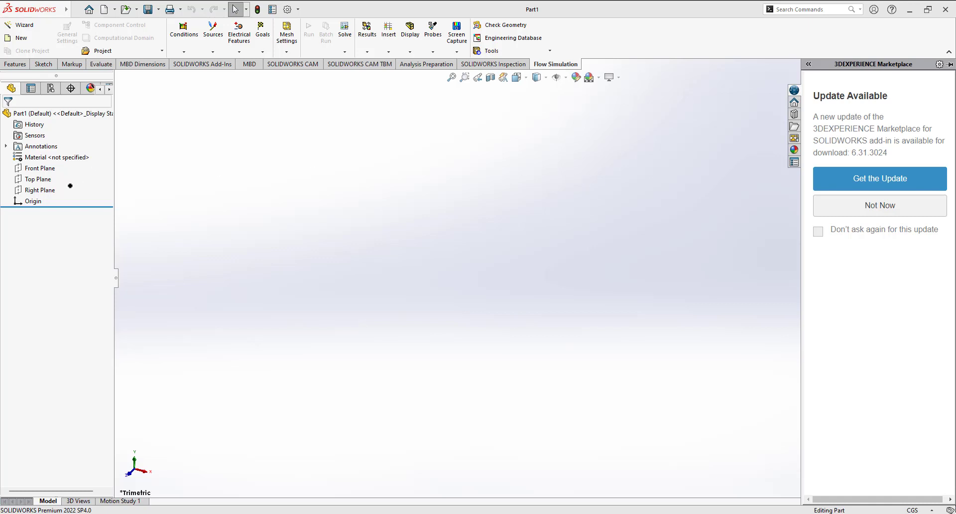
- In SOLIDWORKS, start a sketch on the Front Plane and draw a circle about 5 cm in diameter centred on the origin
click(40, 168)
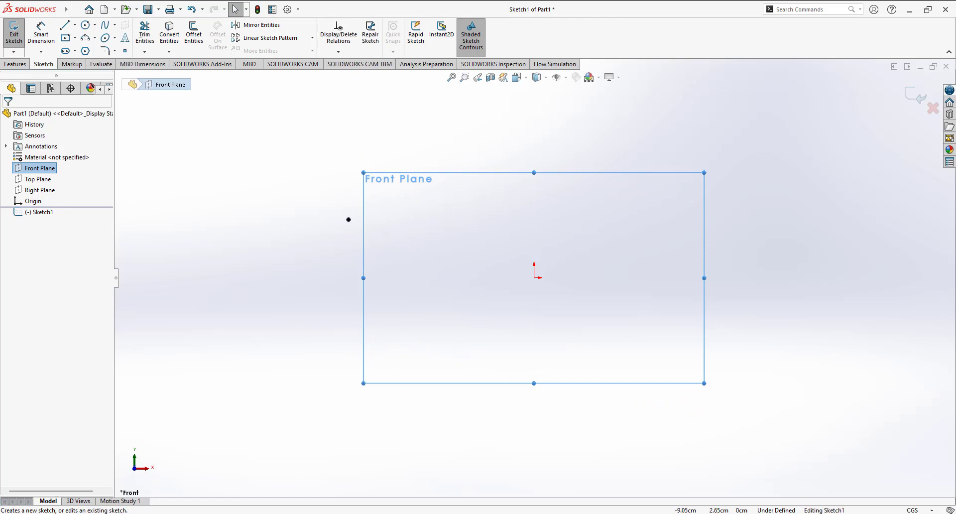
click(86, 25)
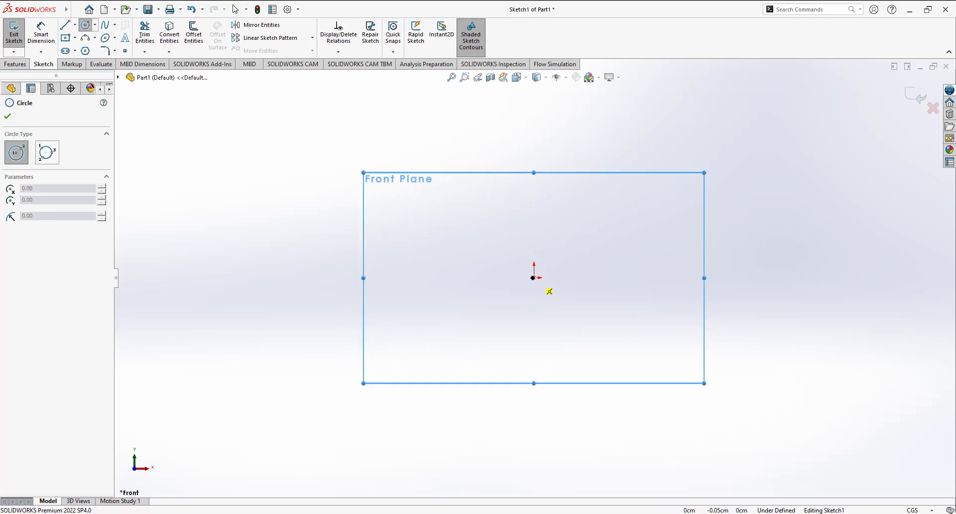
click(533, 277)
click(534, 327)
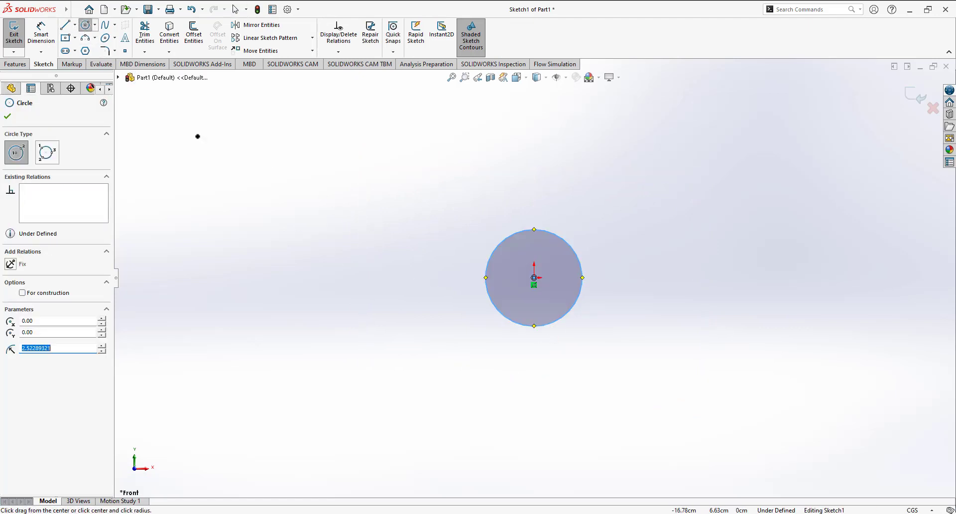
- Dimension the circle's diameter at 20 cm
click(53, 38)
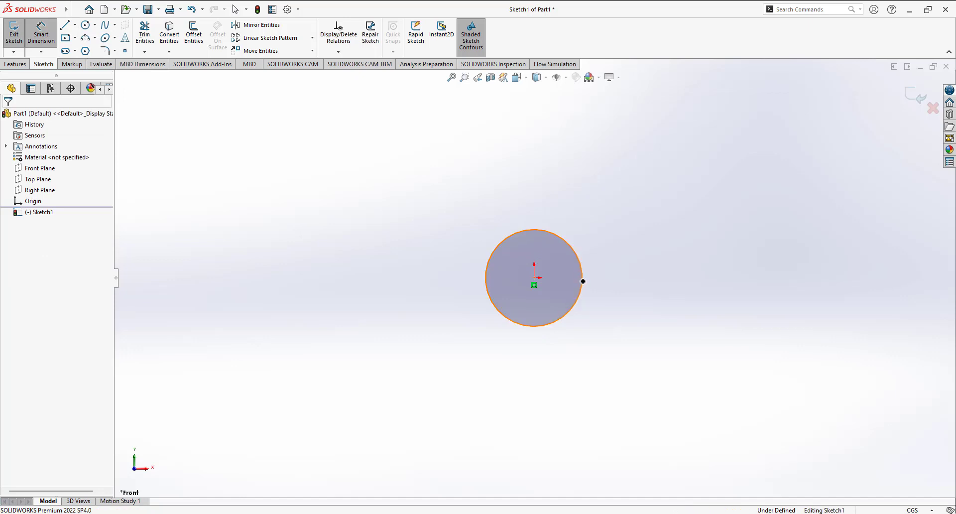
click(583, 281)
click(609, 274)
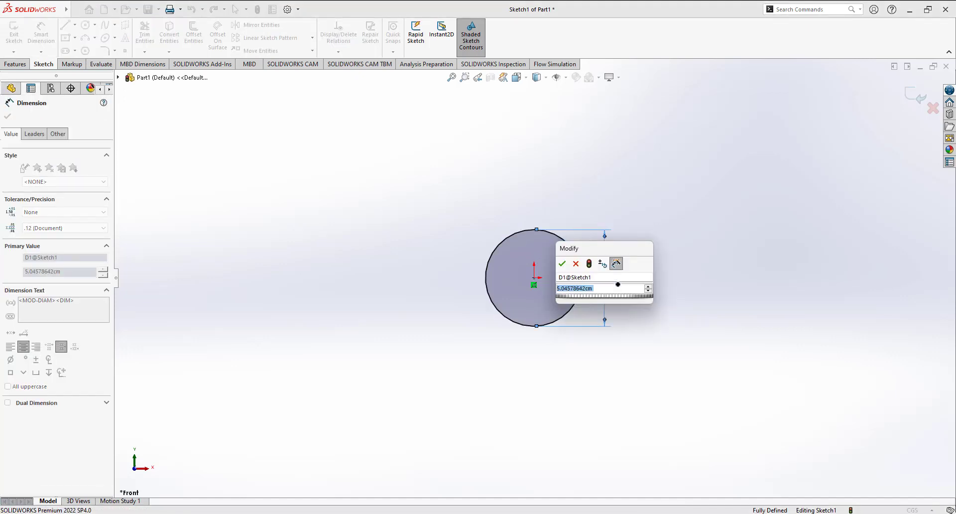
text(20)
key(Return)
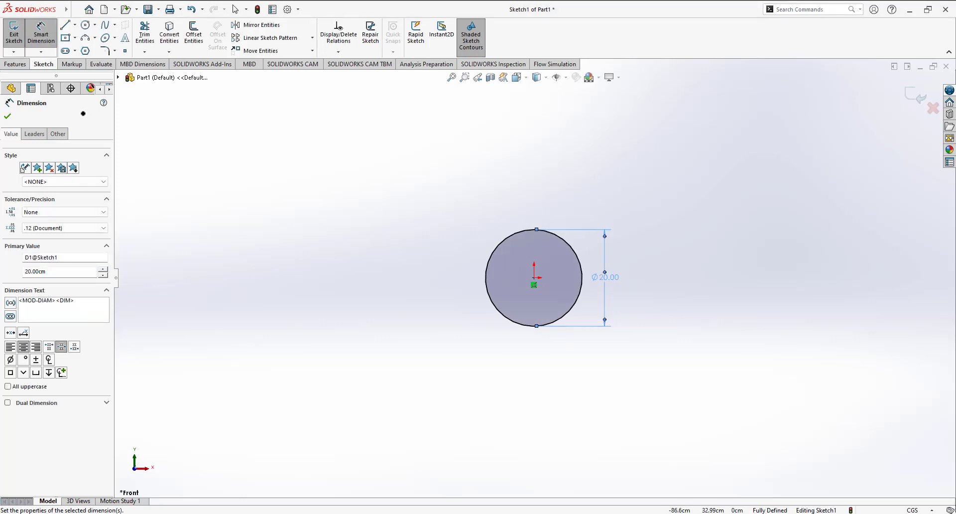
- Extrude the circle 70 cm as a one-direction thin feature with a wall thickness of 0.20 cm
click(17, 63)
click(18, 34)
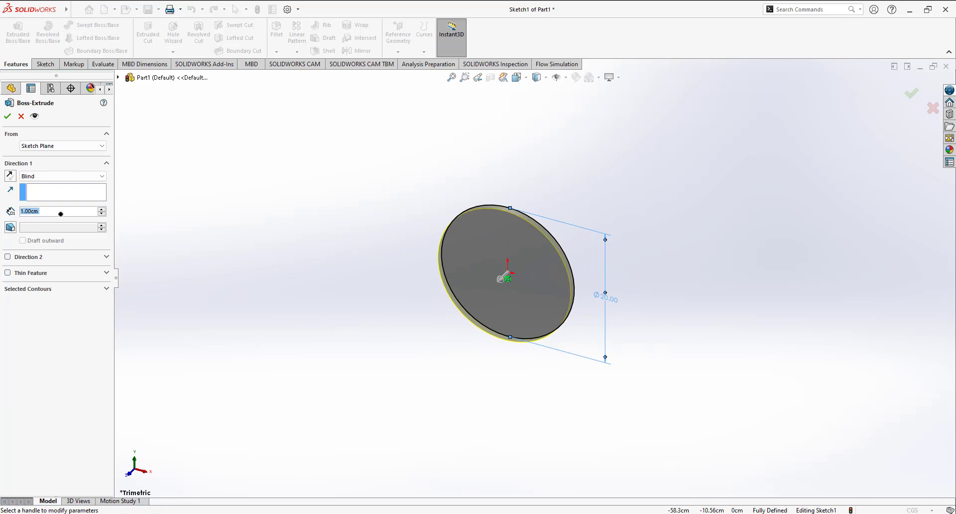
text(60)
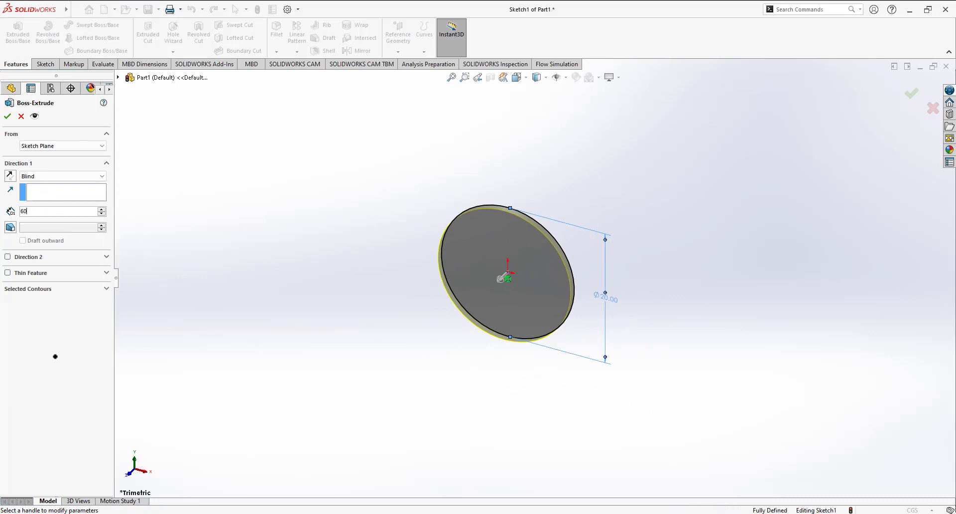
key(BackSpace)
key(BackSpace)
text(70)
click(8, 273)
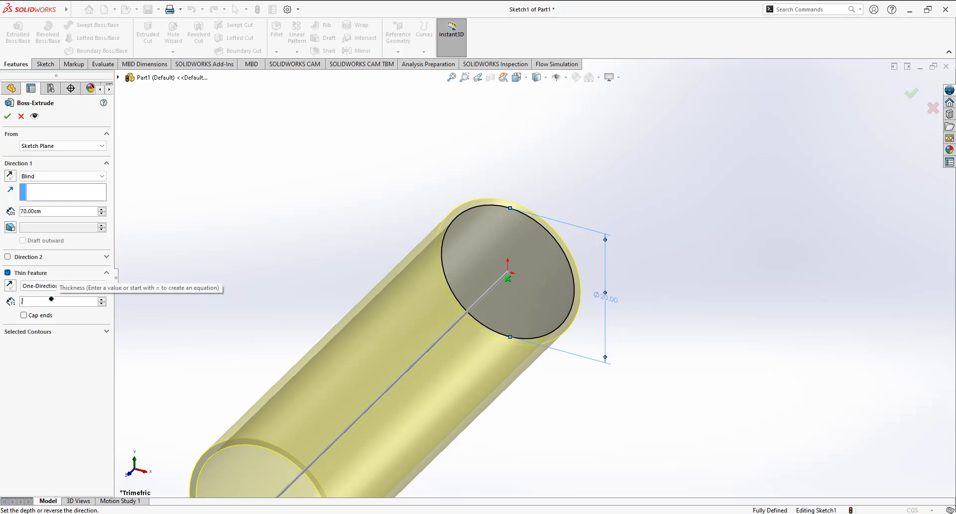
text(.20cm)
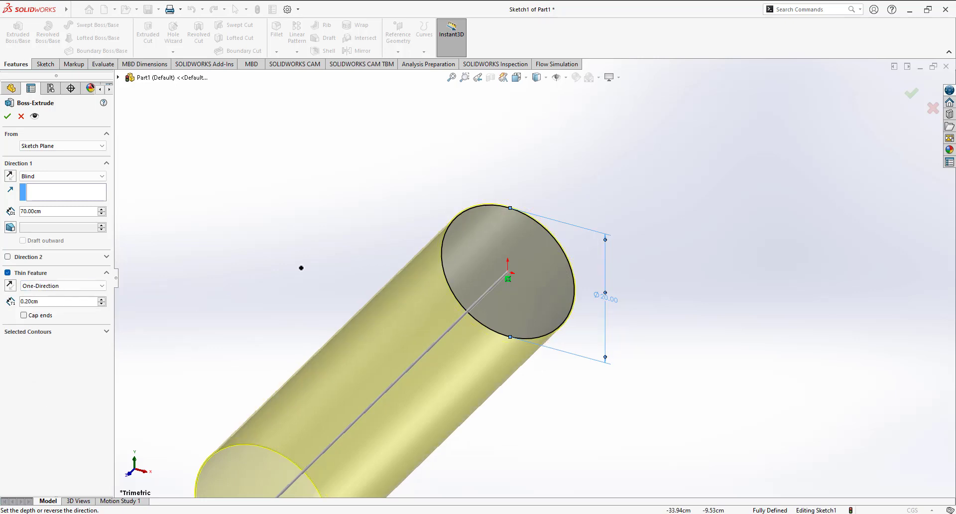
scroll(375, 210, up, 3)
scroll(433, 418, down, 3)
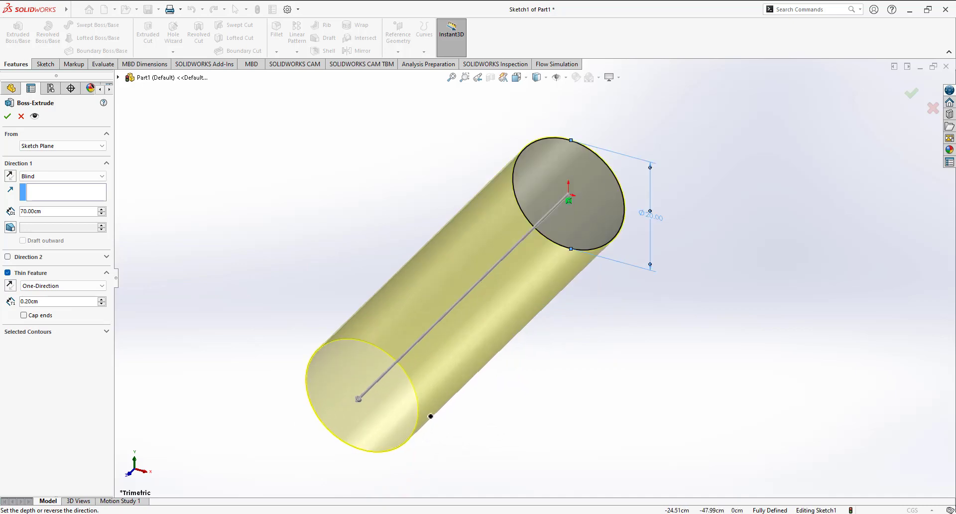
click(7, 117)
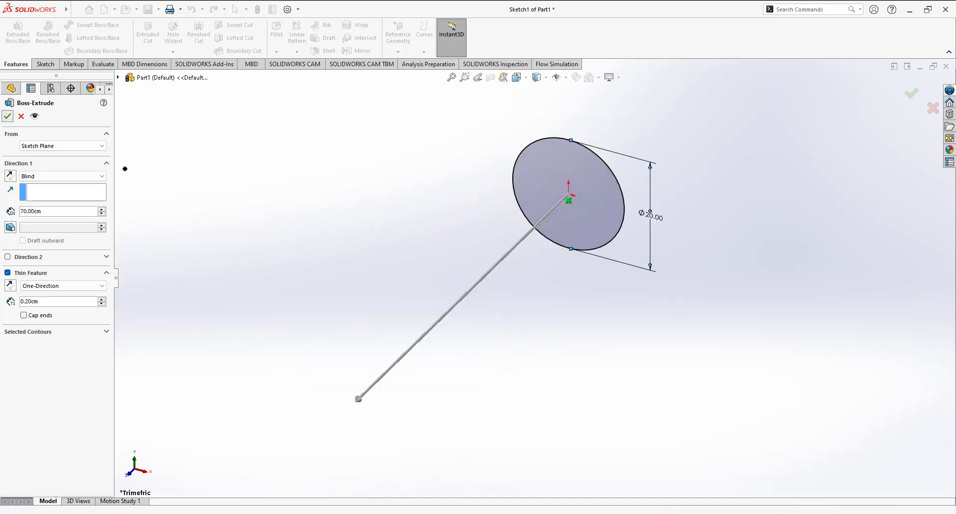
click(559, 418)
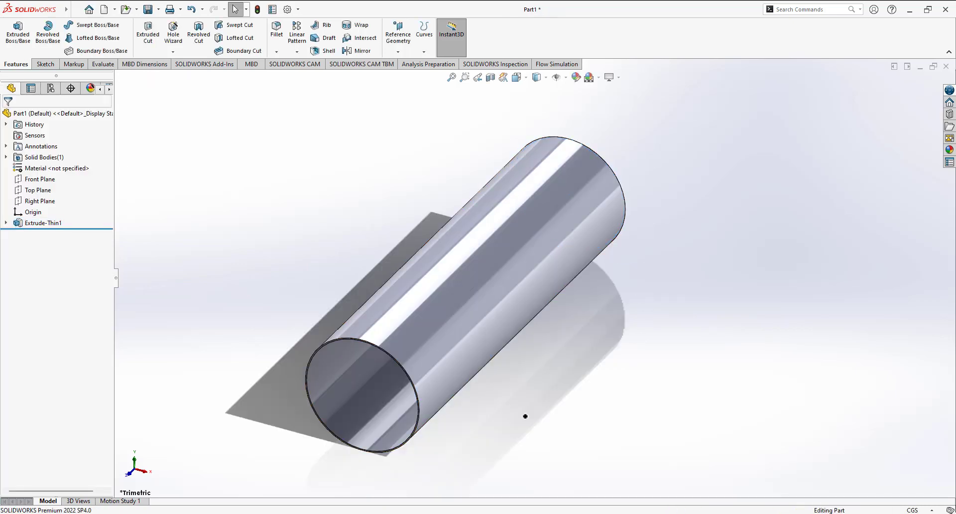
- Start a new reference plane using the Top Plane as its first reference
middle_drag(525, 416, 565, 393)
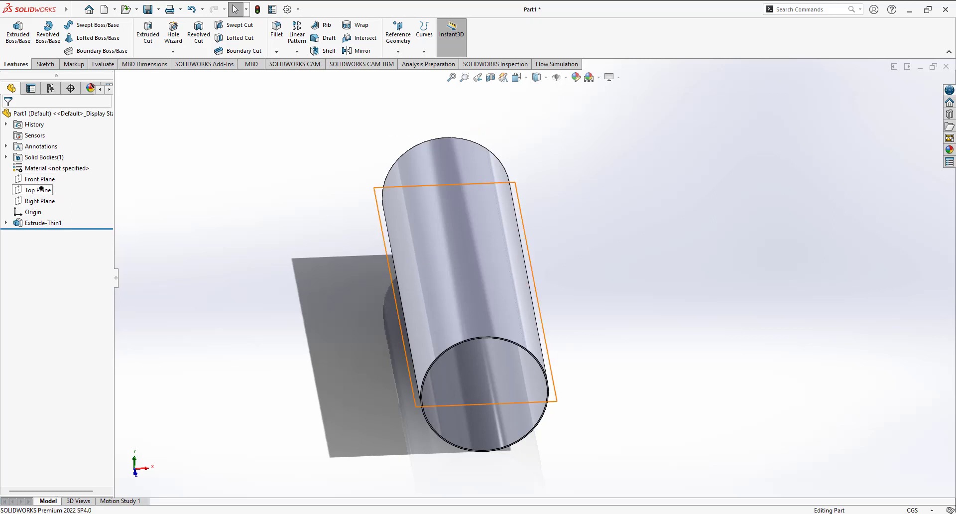
middle_drag(228, 199, 263, 176)
click(398, 42)
click(408, 64)
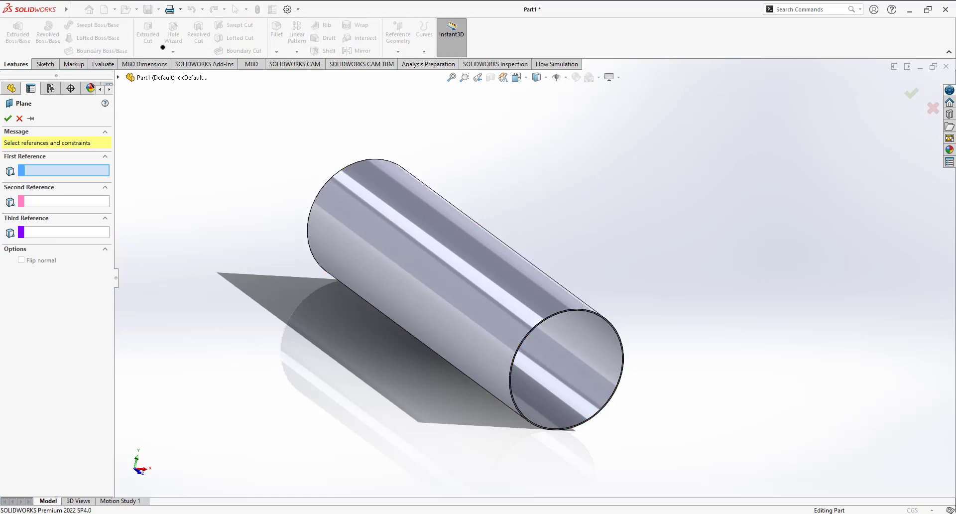
click(119, 78)
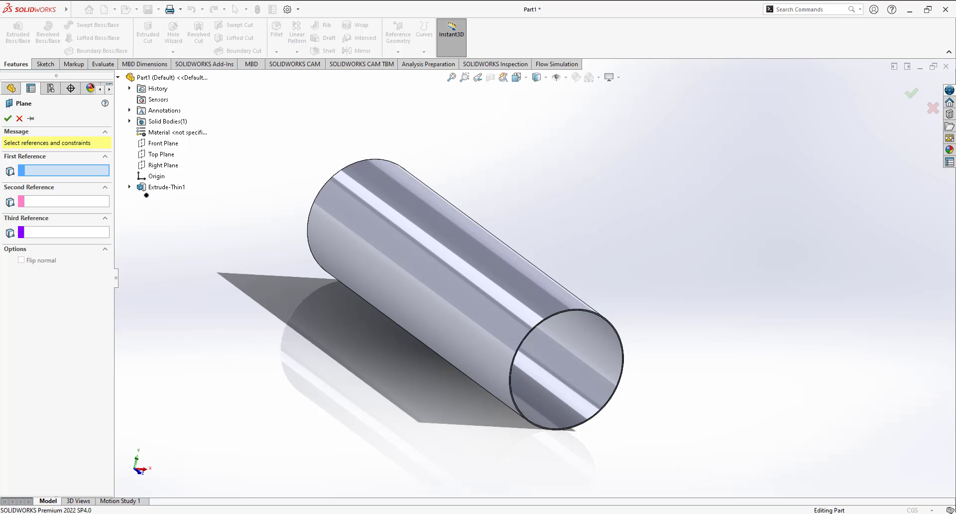
click(165, 155)
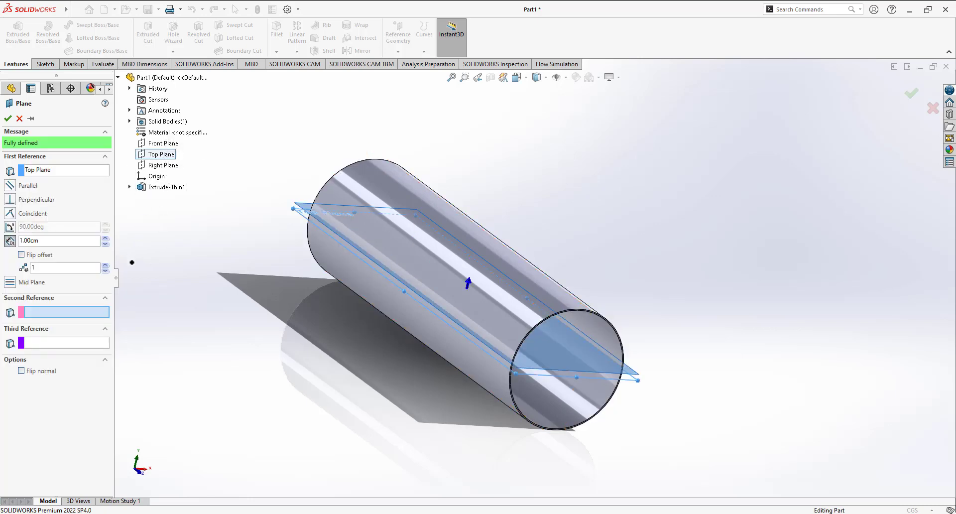
- Set the reference plane's offset above the Top Plane to 8 cm and create it
click(104, 239)
click(104, 239)
click(103, 240)
click(103, 240)
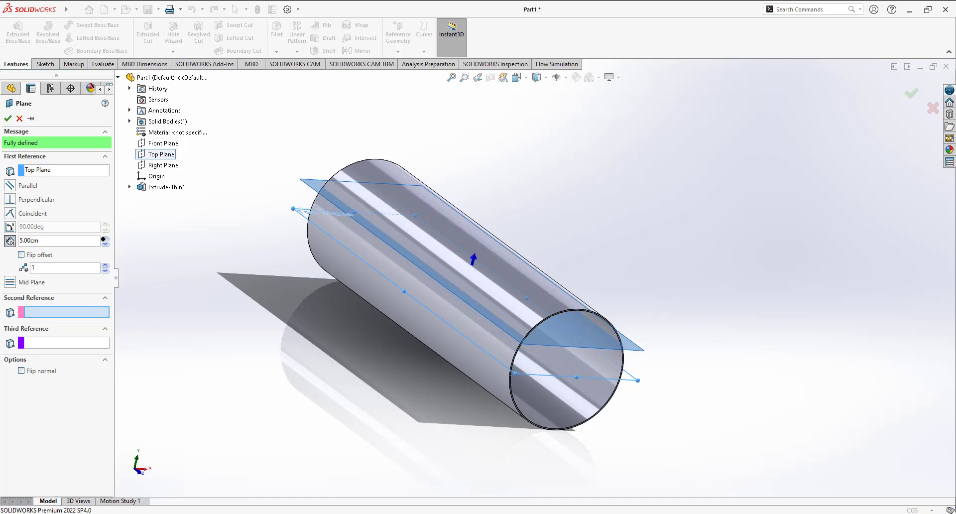
click(104, 240)
mouse_move(181, 273)
middle_down()
mouse_move(214, 254)
mouse_move(174, 264)
middle_up()
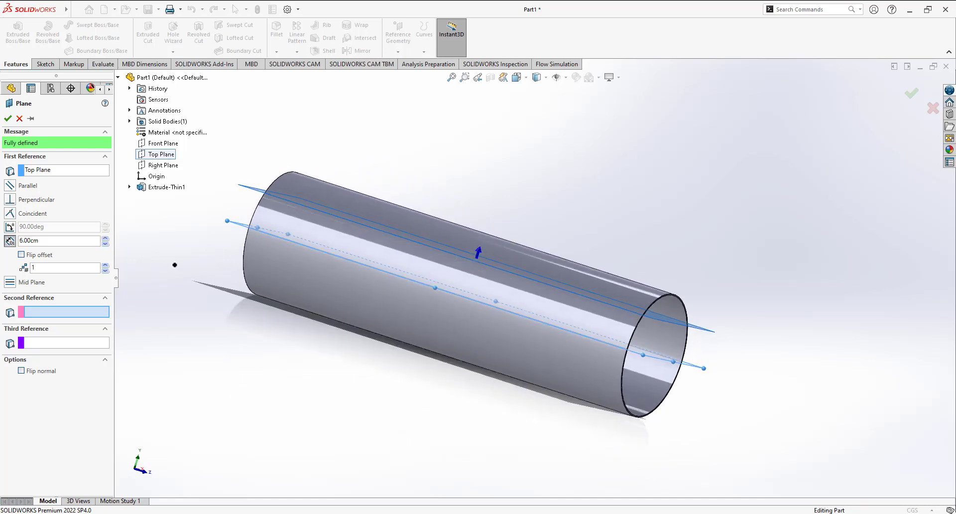
click(105, 239)
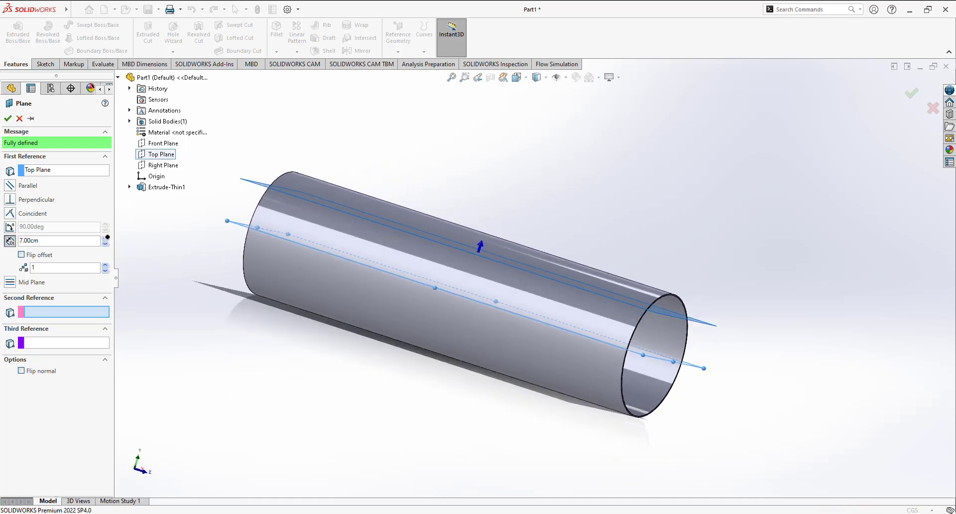
click(105, 239)
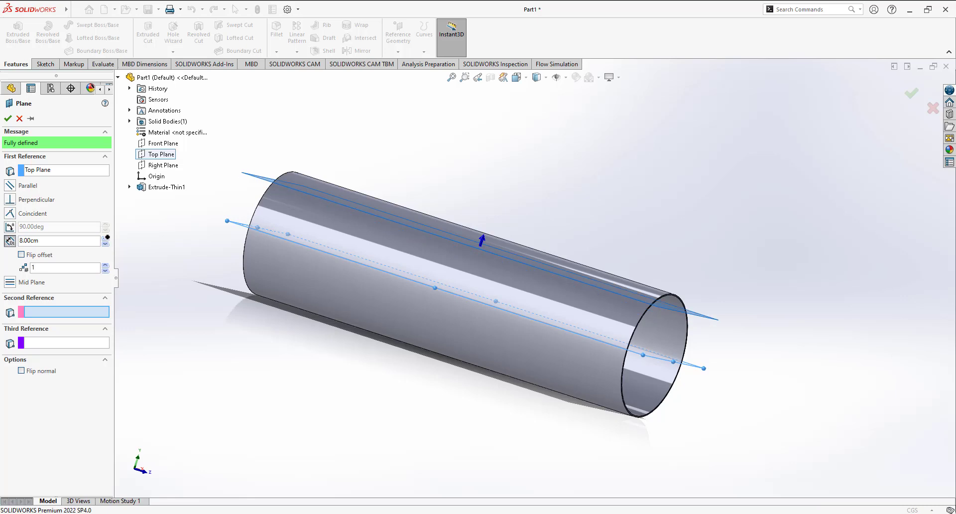
click(7, 119)
- View the plane offset 8 cm above the Top Plane face-on and open a new sketch on it
middle_drag(305, 361, 242, 455)
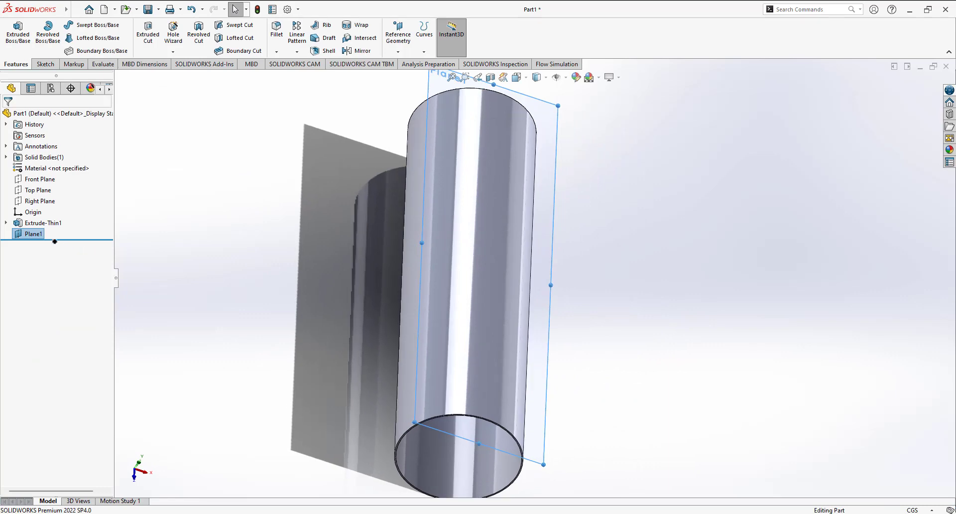
right_click(35, 234)
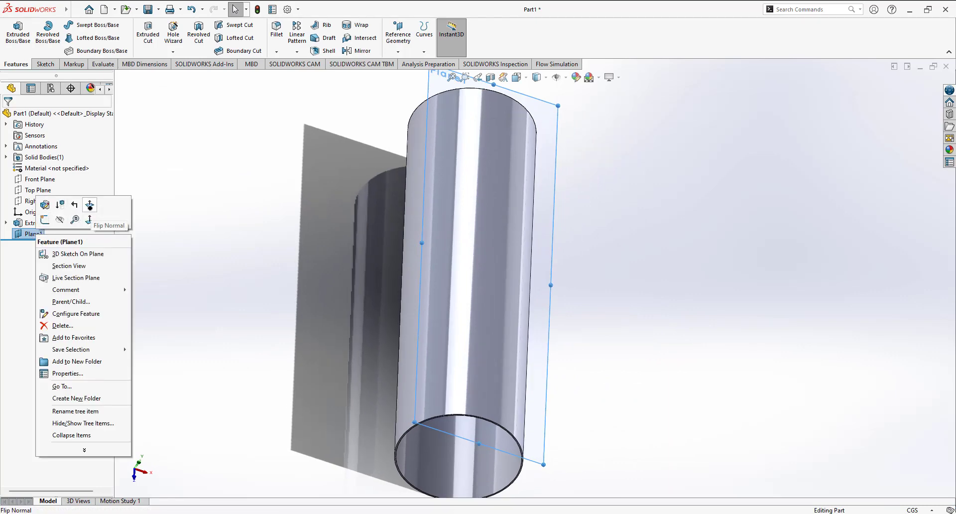
click(90, 219)
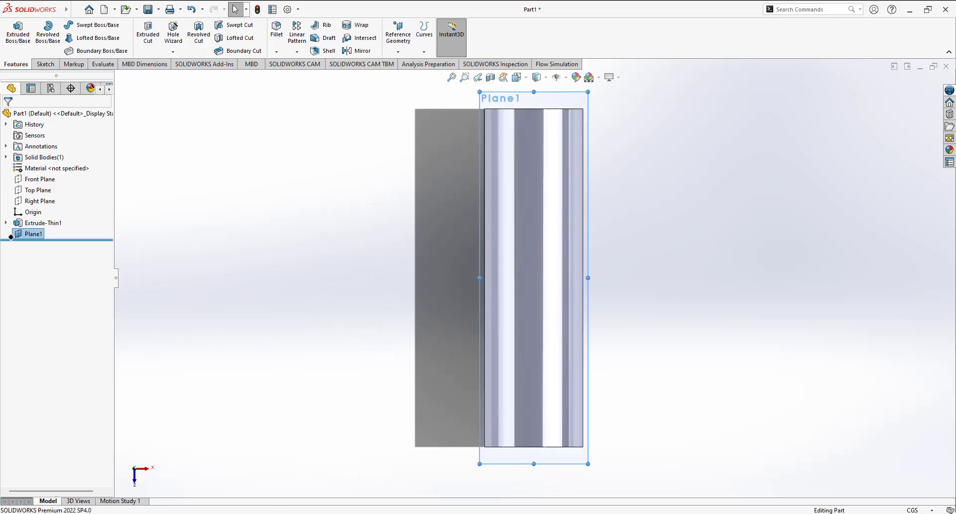
right_click(18, 234)
click(27, 220)
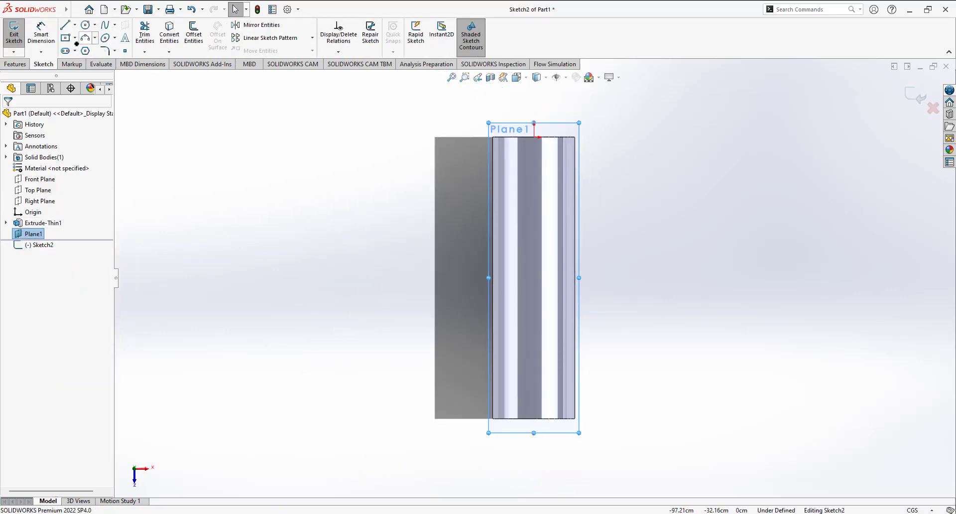
- Sketch a circle of about 4.4 cm radius on the pipe's centreline, about 8.2 cm from the origin
click(85, 25)
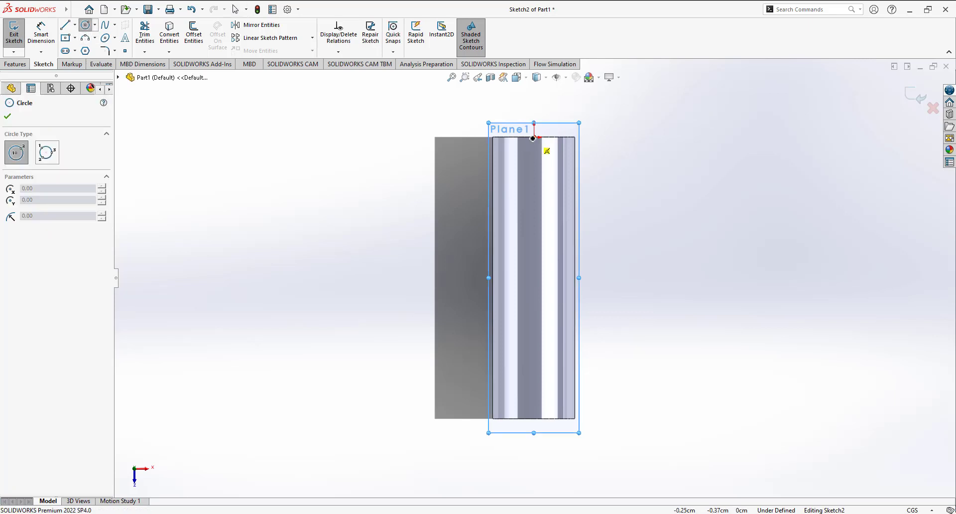
click(534, 170)
click(548, 181)
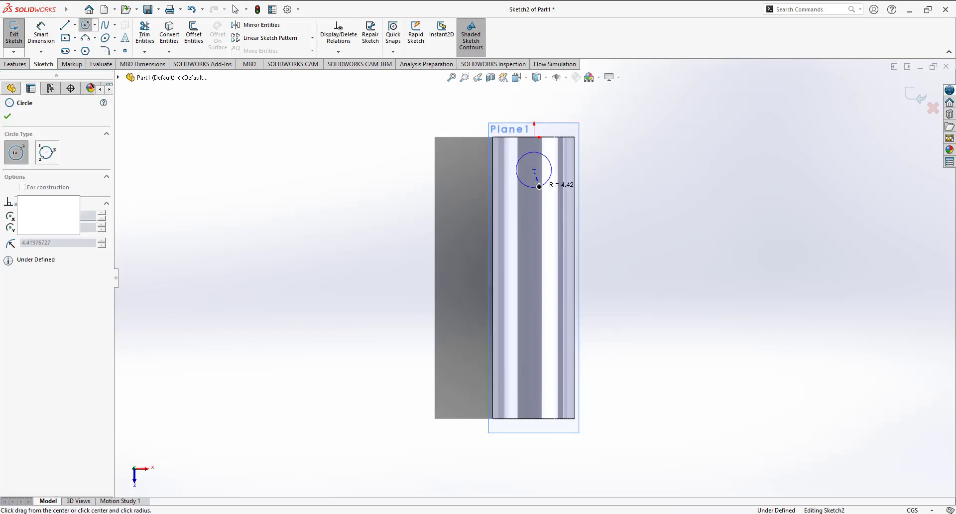
- Dimension the distance from the origin to the circle's centre at 15 cm
click(51, 30)
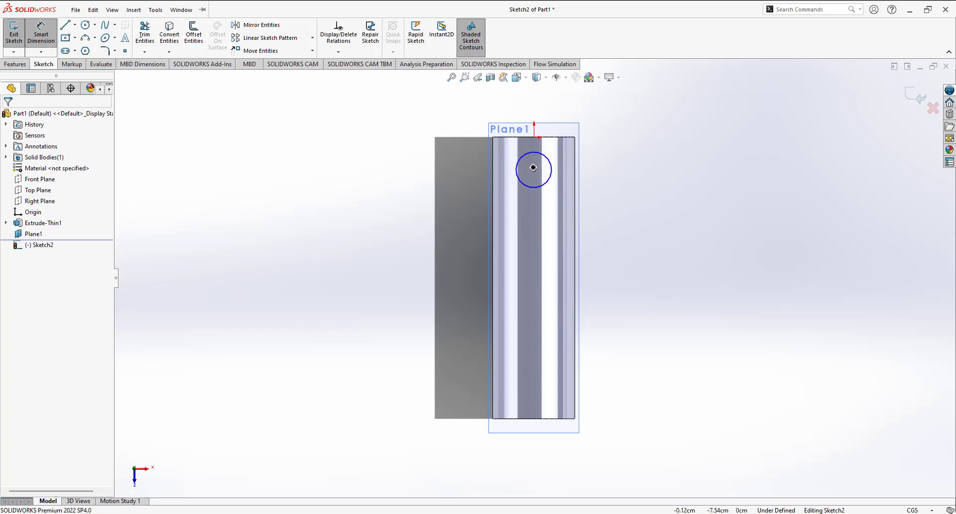
click(534, 169)
click(536, 138)
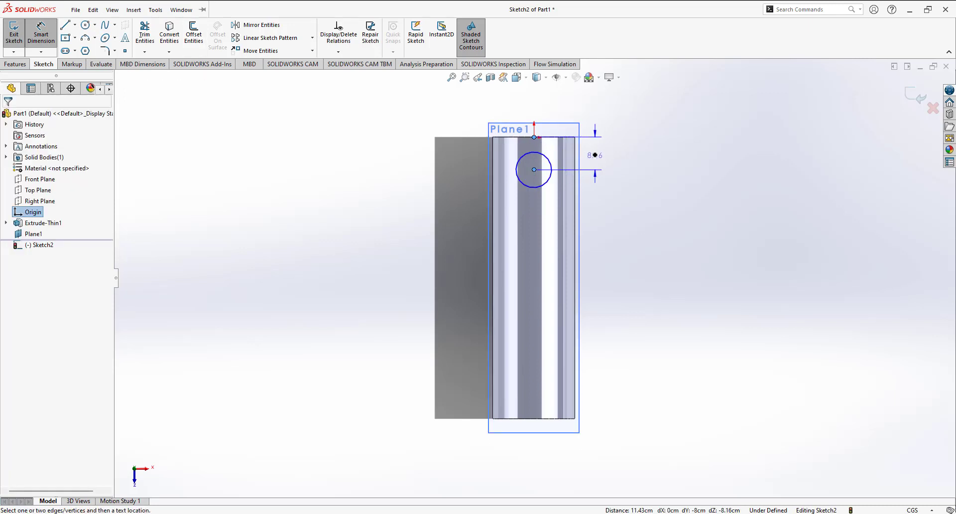
click(595, 155)
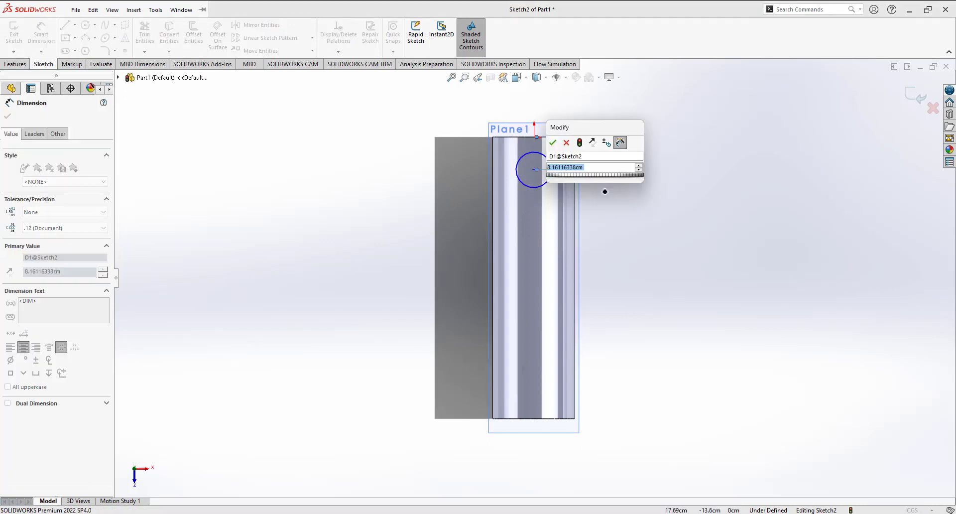
text(15)
key(Return)
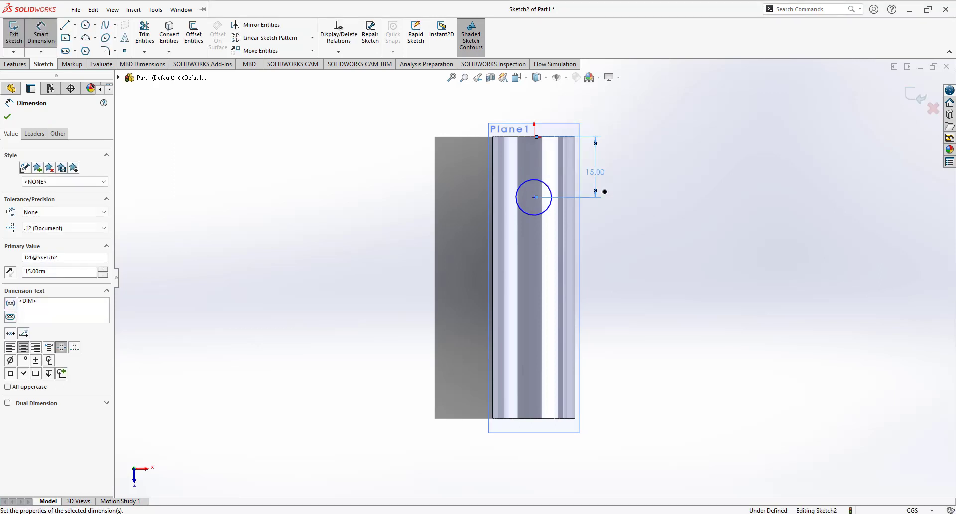
- Dimension the diameter of the circle nearest the origin at 5 cm
click(543, 207)
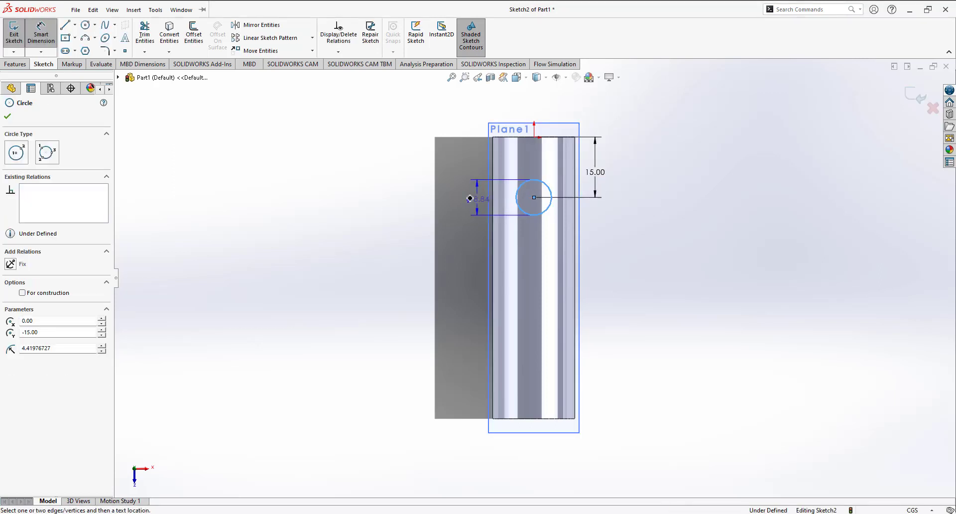
click(466, 198)
text(5)
key(Return)
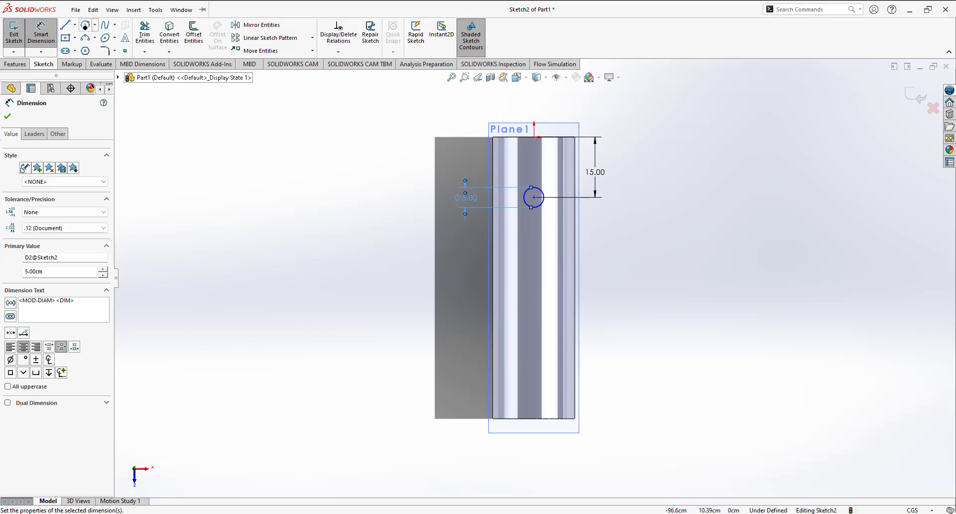
- Sketch two more circles further along the pipe's centreline, with radii of about 3.3 cm and 4.8 cm
click(85, 24)
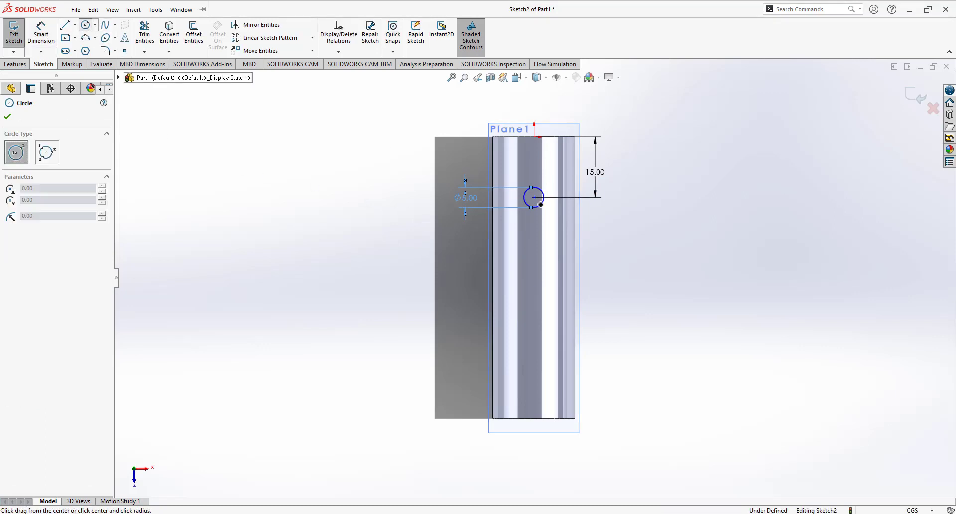
click(534, 255)
click(534, 269)
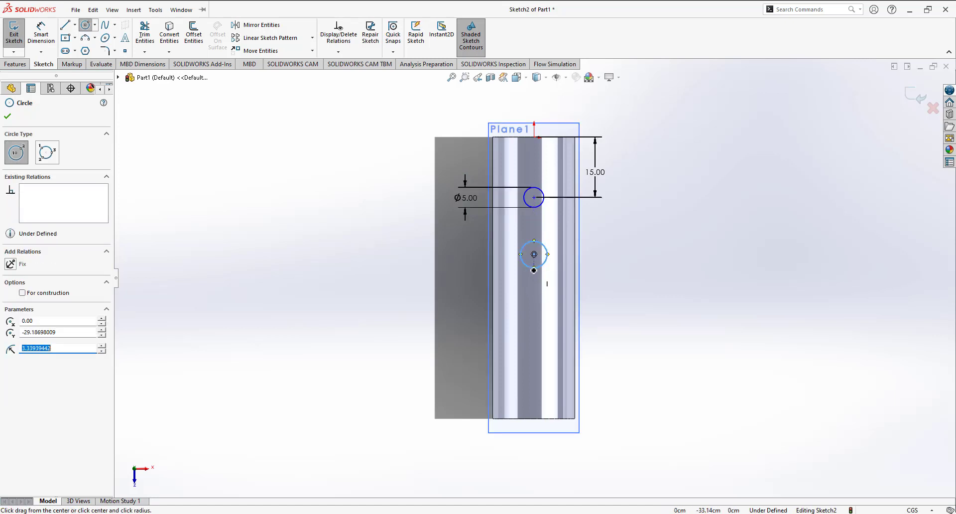
click(534, 325)
click(548, 340)
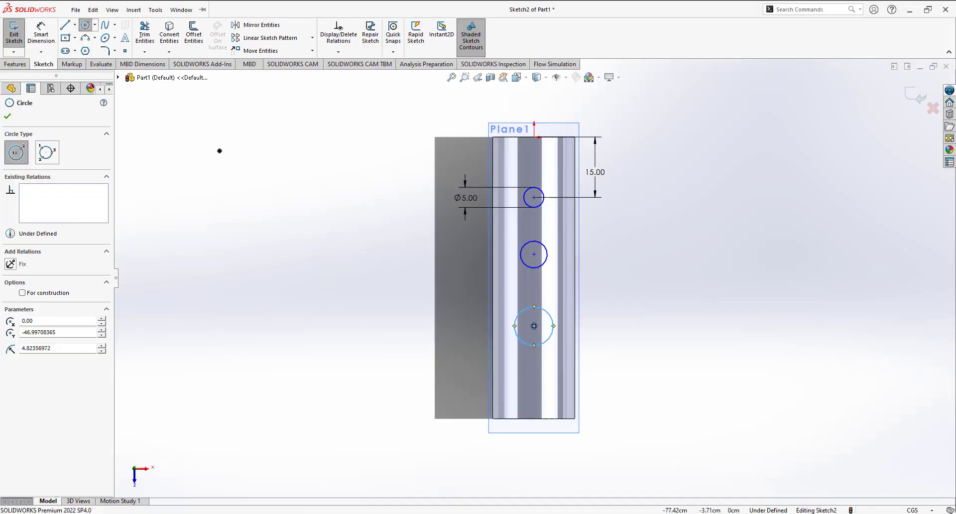
- Dimension the middle circle's diameter at 7 cm
key(d)
click(546, 250)
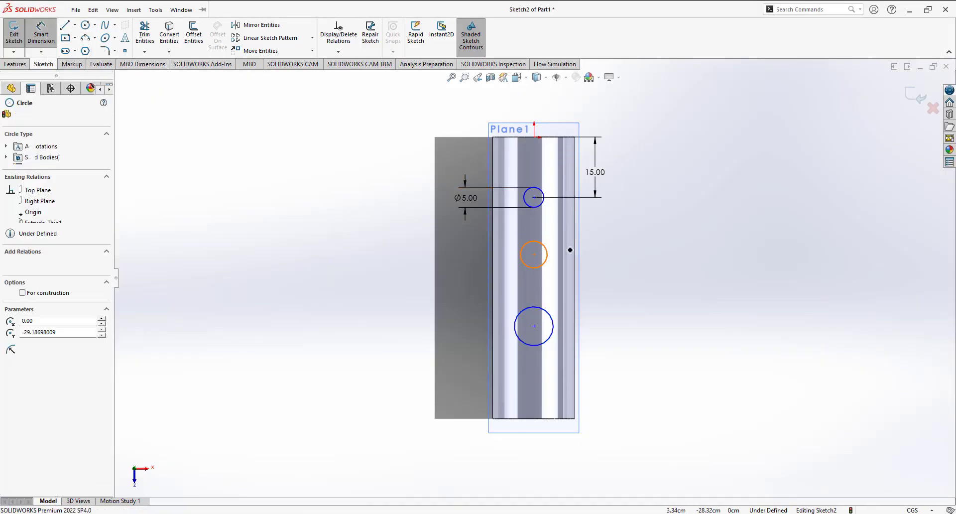
click(463, 252)
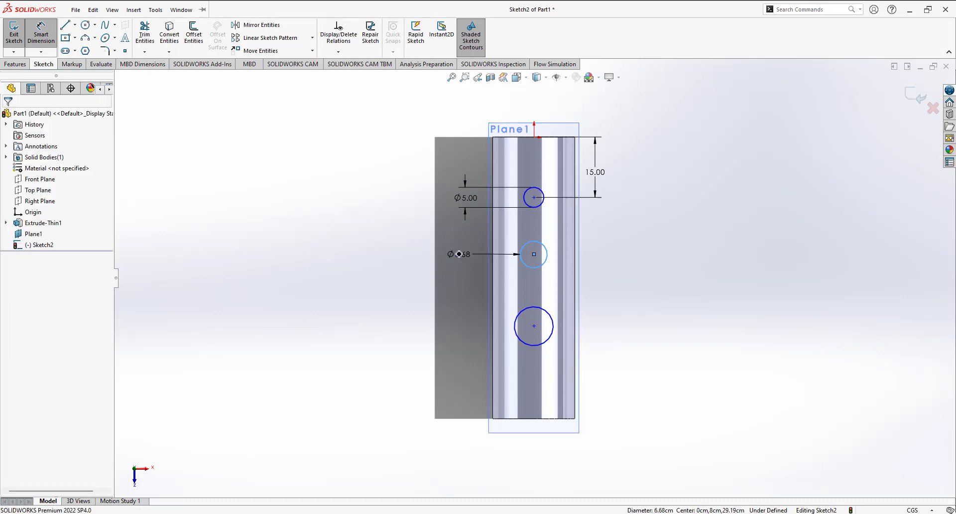
text(7)
key(Return)
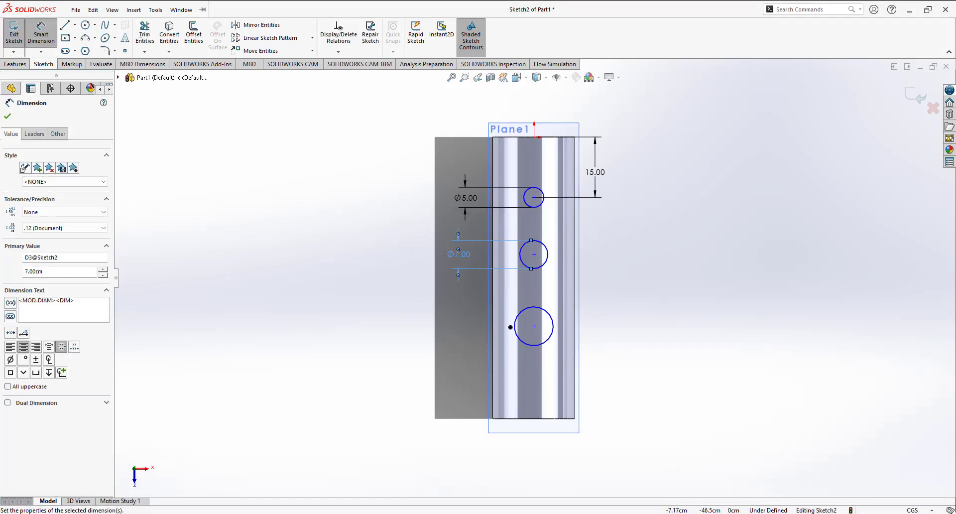
- Dimension the diameter of the circle farthest from the origin at 6 cm
click(513, 326)
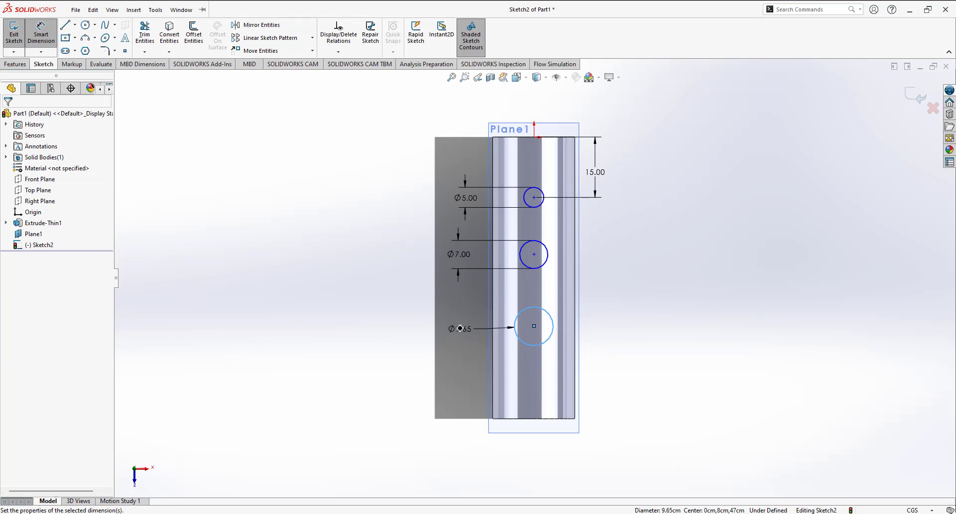
click(457, 328)
text(6)
key(Return)
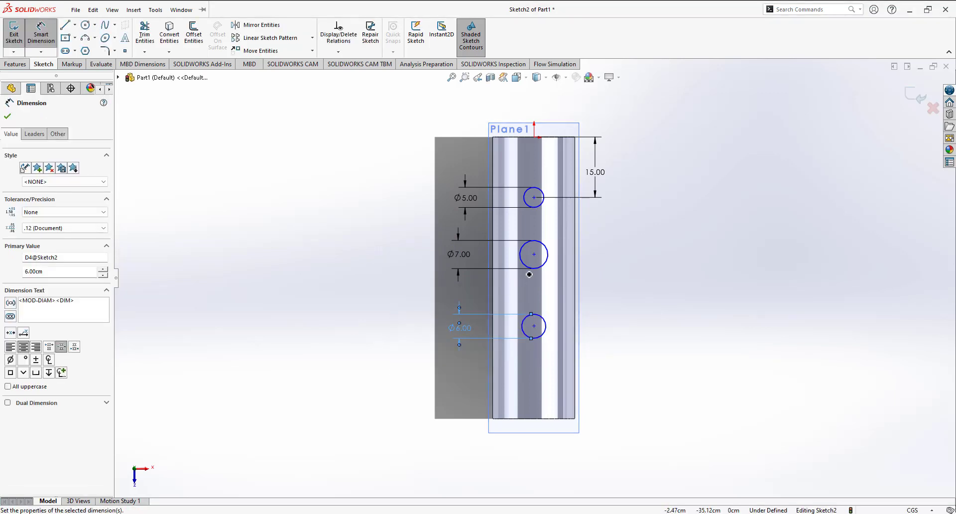
- Dimension the centre distance between the 5 cm and 7 cm circles at 15 cm
click(534, 253)
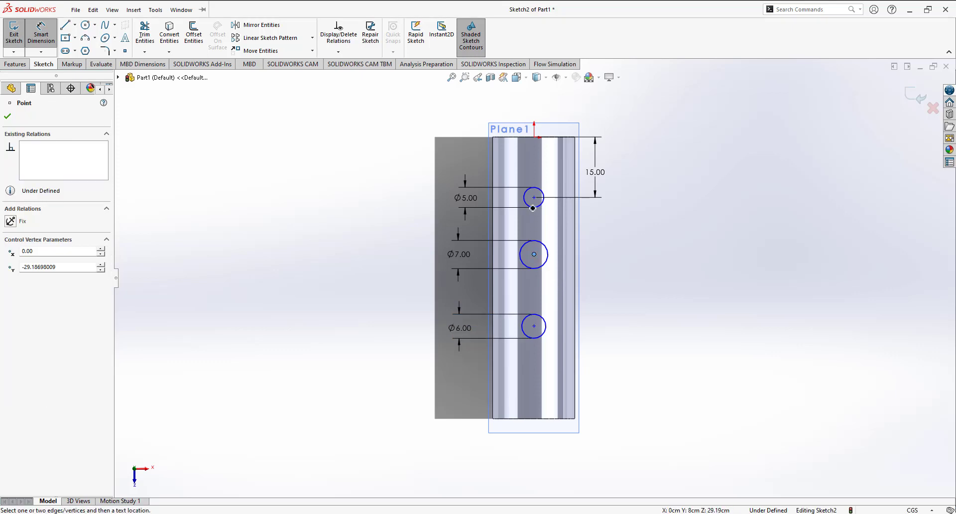
click(533, 198)
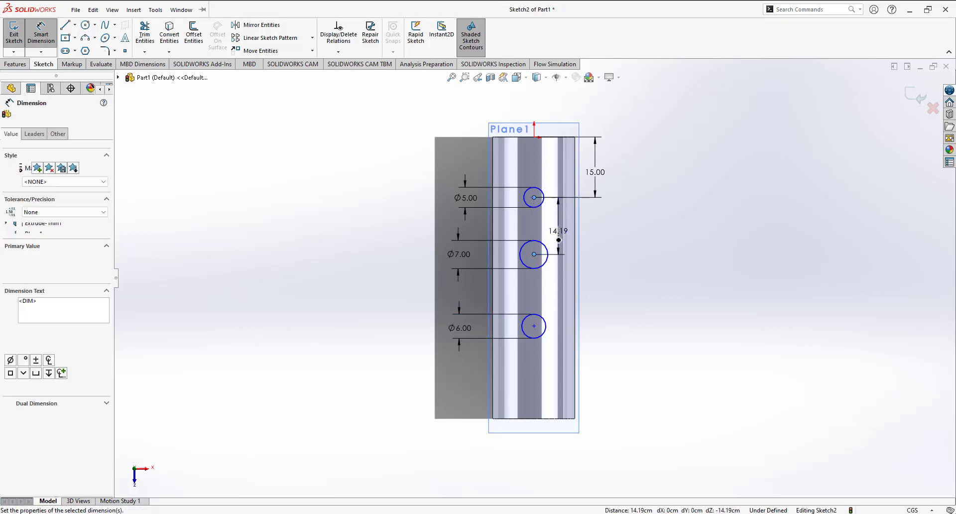
click(558, 238)
text(15)
key(Return)
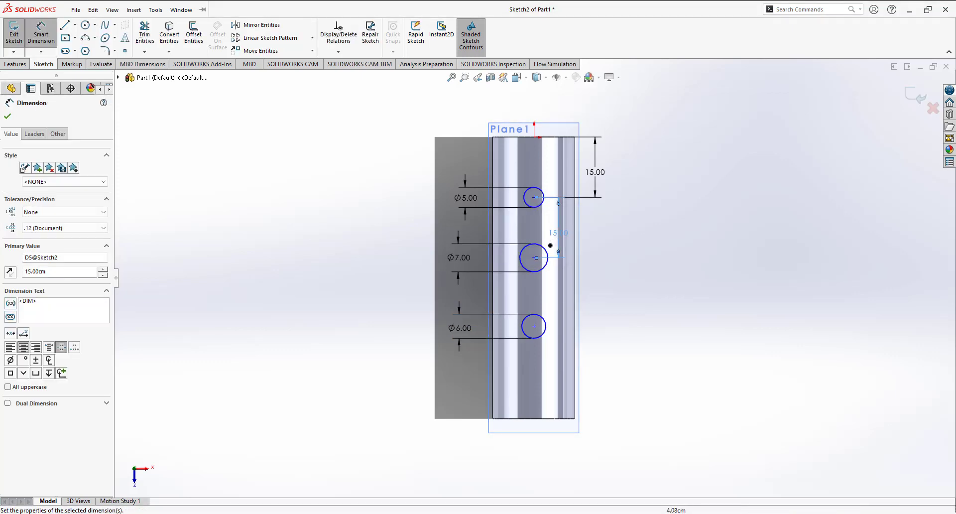
- Dimension the centre distance between the 7 cm and 6 cm circles at 15 cm
click(536, 325)
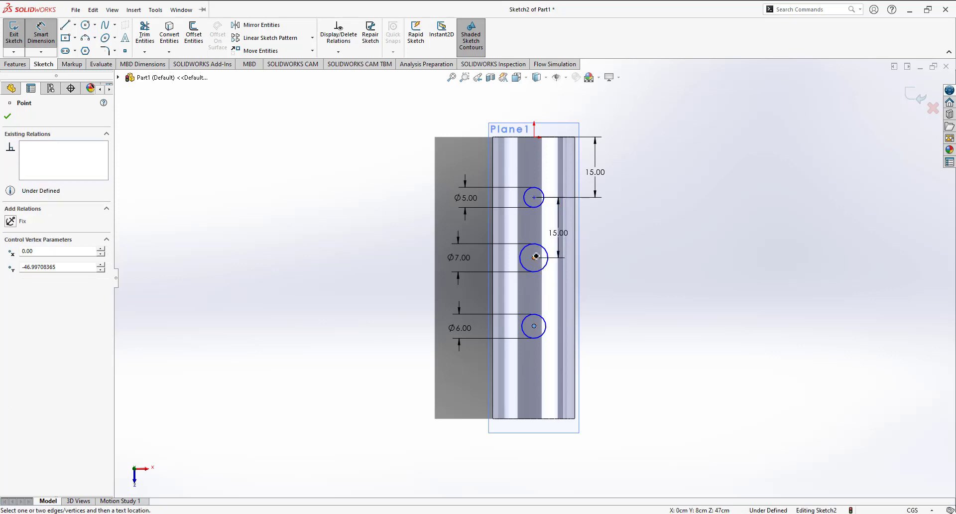
click(535, 257)
click(560, 294)
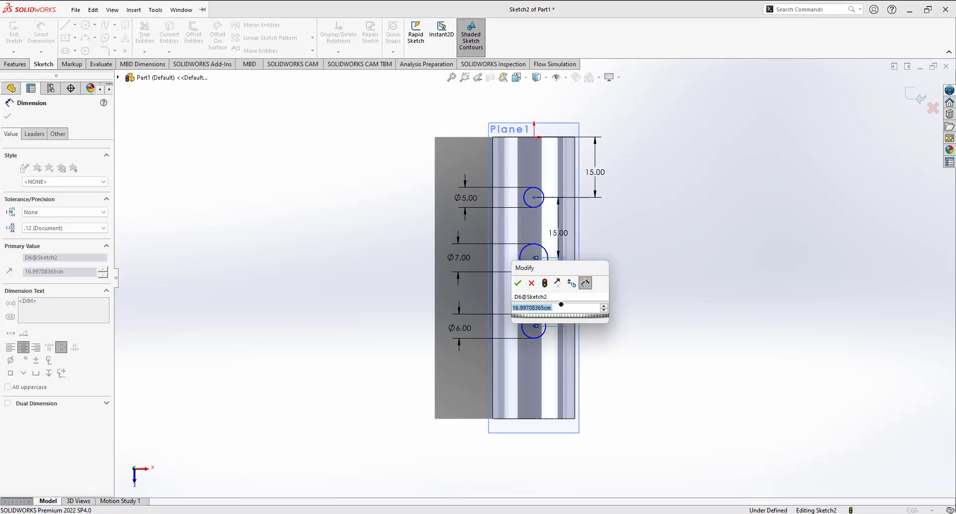
text(15)
key(Return)
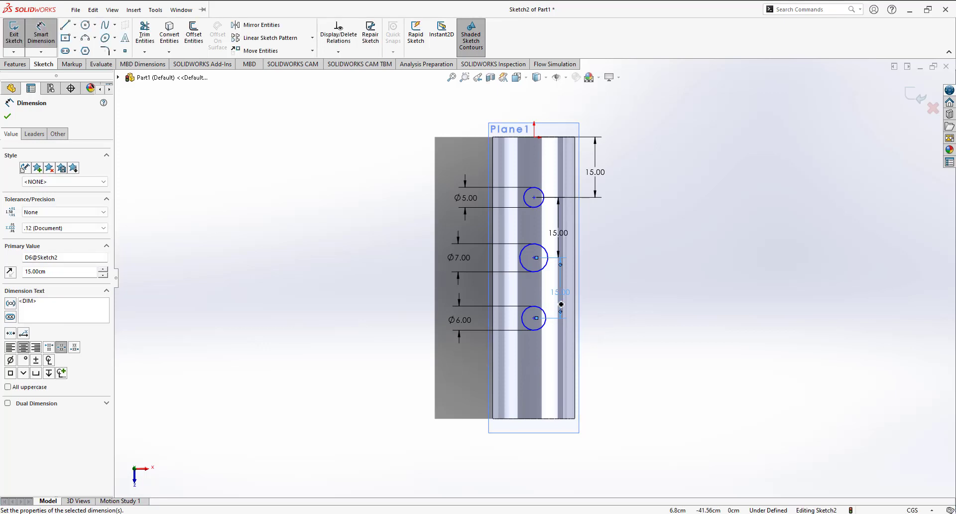
click(663, 317)
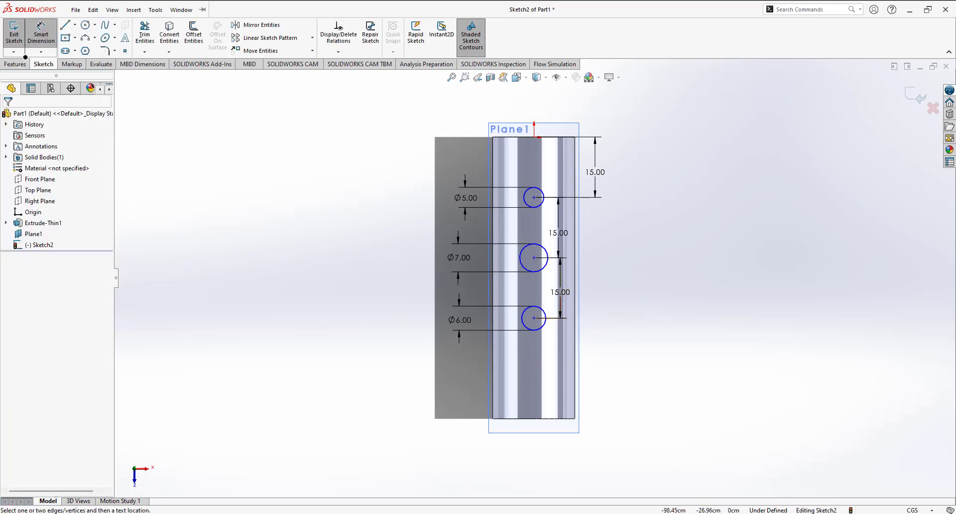
- Cut the three circles through the pipe wall with a blind Extruded Cut, direction reversed outward and depth 5 cm
click(16, 63)
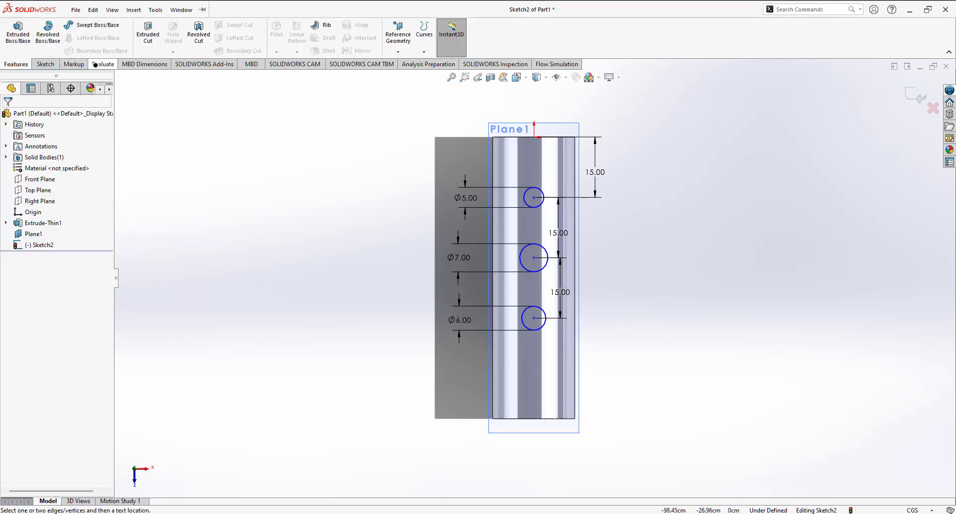
click(148, 34)
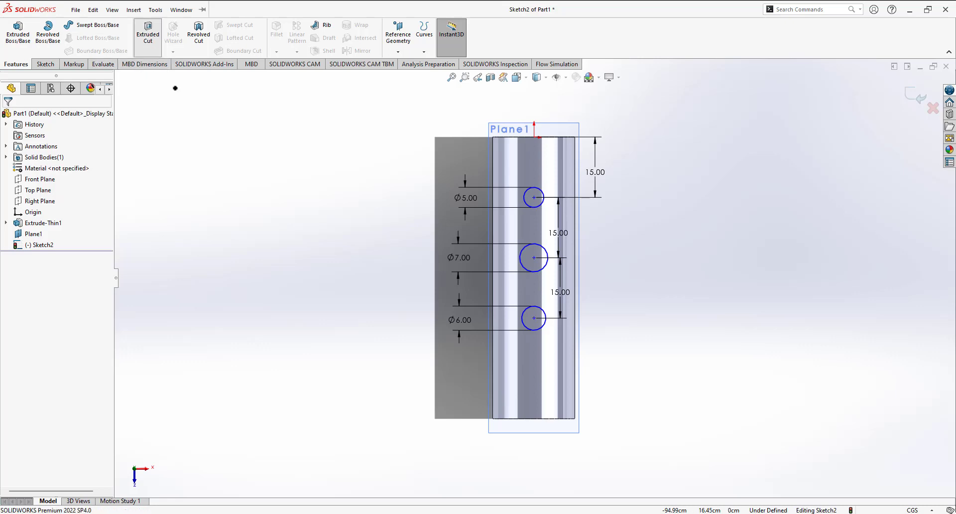
mouse_move(298, 304)
middle_down()
mouse_move(417, 302)
mouse_move(425, 312)
mouse_move(417, 304)
middle_up()
click(10, 176)
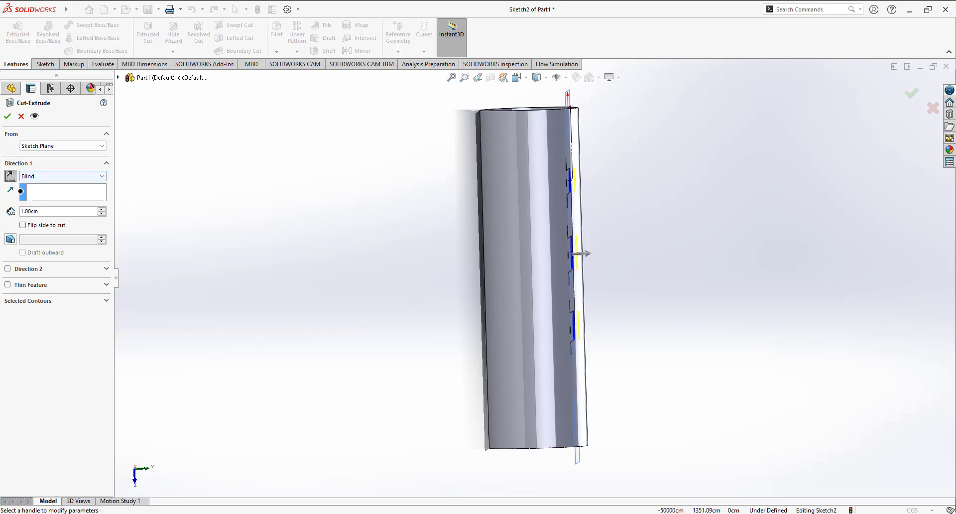
click(100, 209)
click(100, 209)
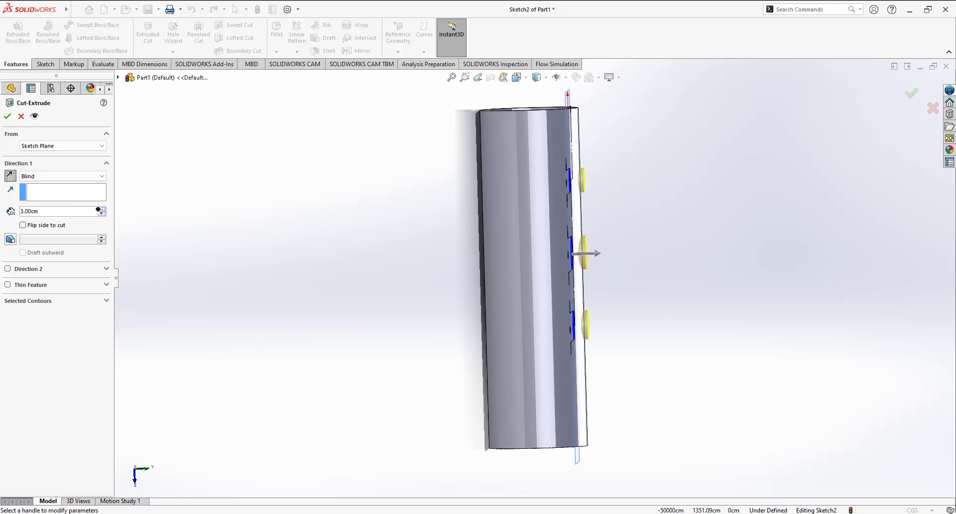
click(100, 209)
click(101, 209)
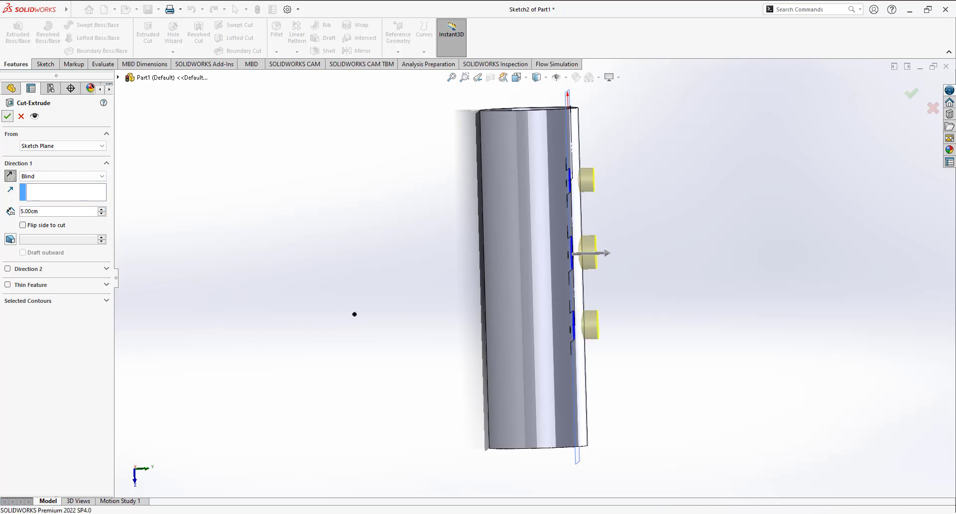
key(Return)
- Turn the view normal to the offset plane and start another sketch on it over the three holes
middle_drag(425, 311, 334, 325)
right_click(28, 233)
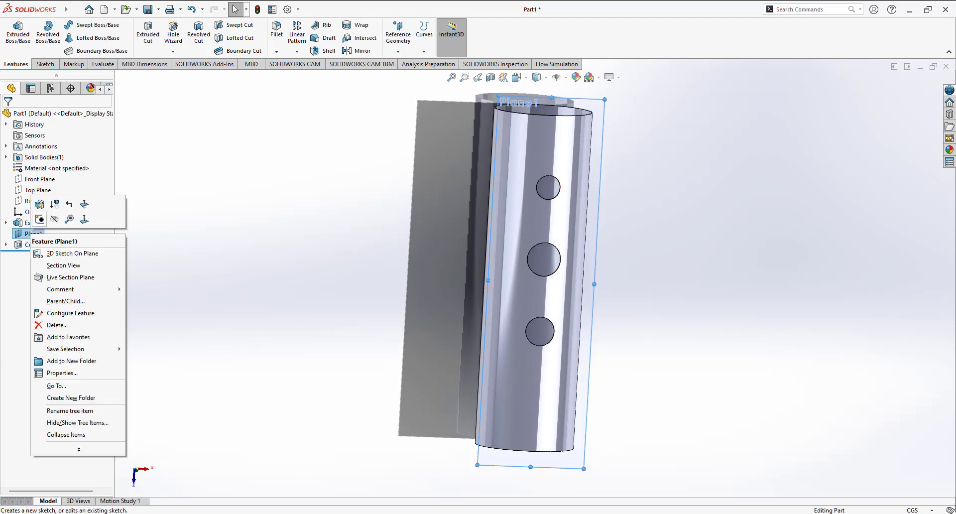
click(54, 220)
right_click(38, 233)
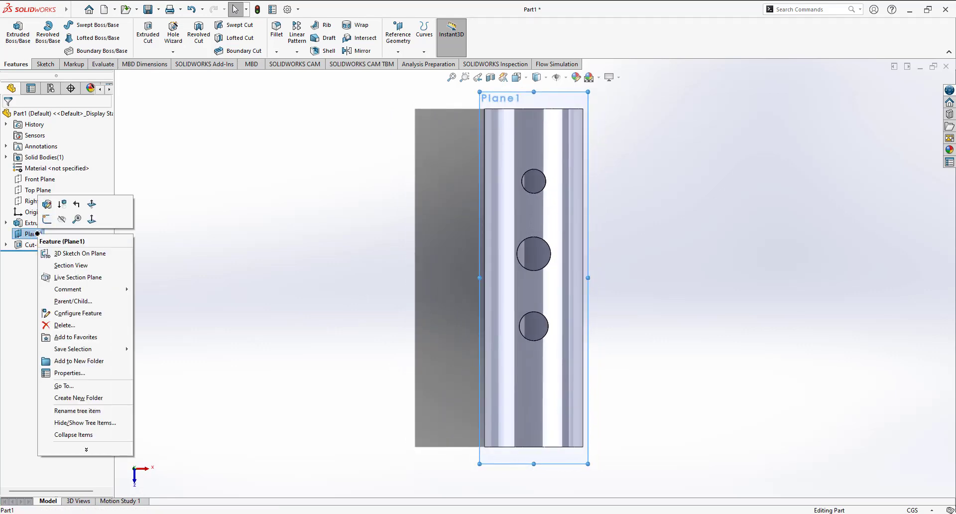
click(46, 218)
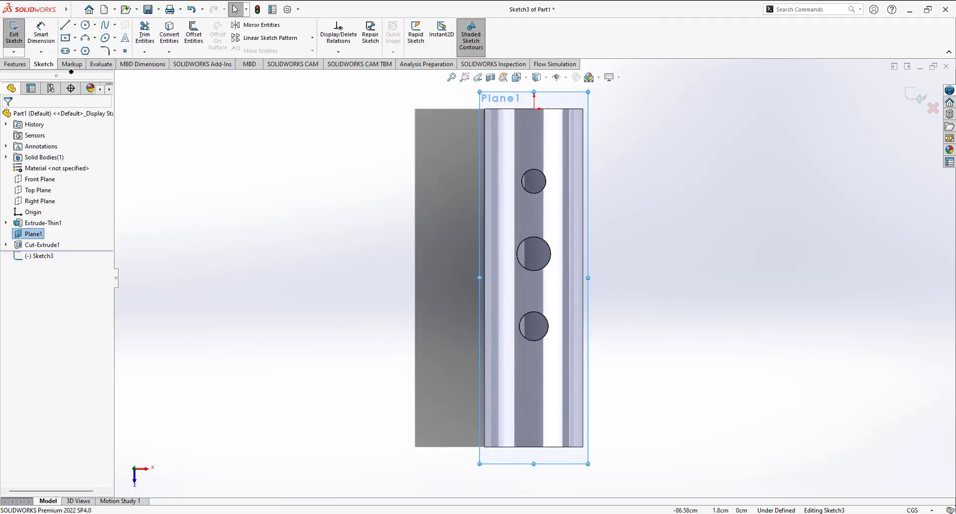
- Sketch three circles concentric with the pipe wall holes on the offset plane, matching their radii of 2.5, 3.5 and 3 cm
click(86, 25)
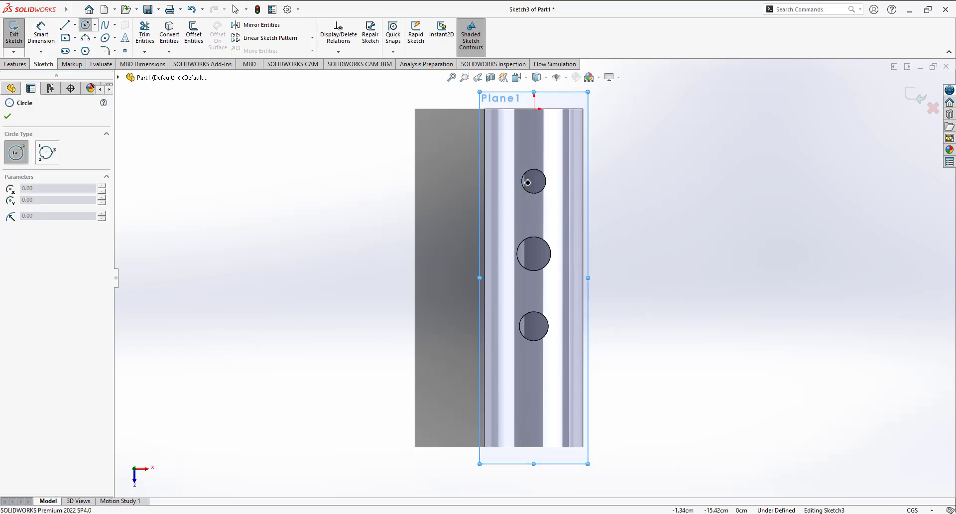
click(532, 183)
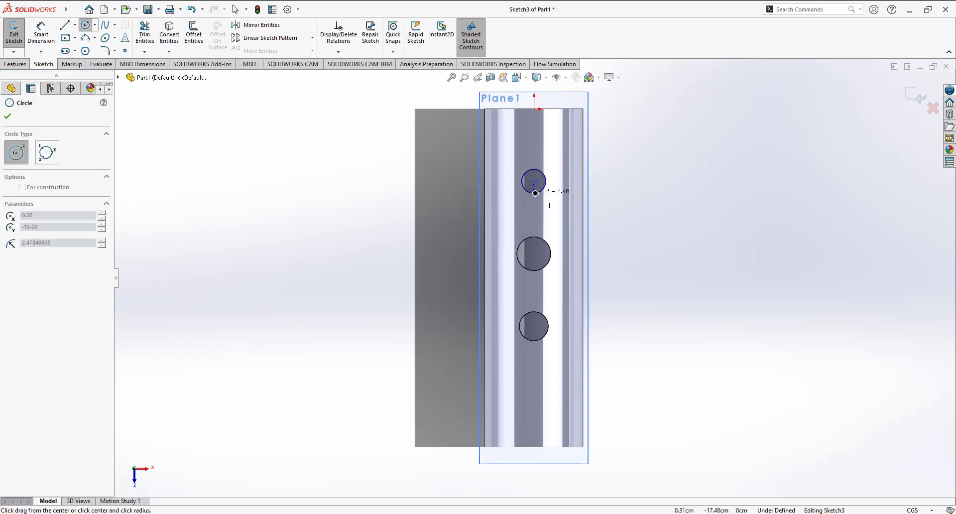
click(535, 192)
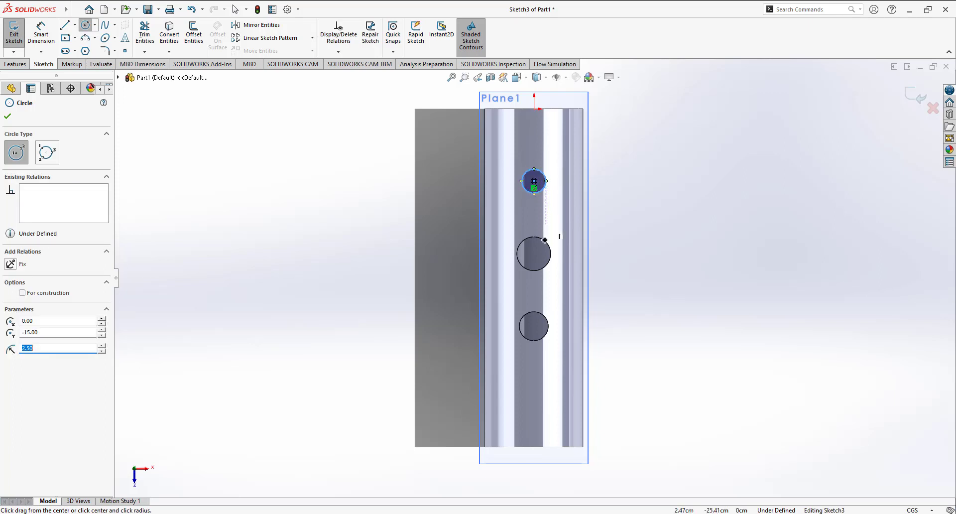
click(534, 254)
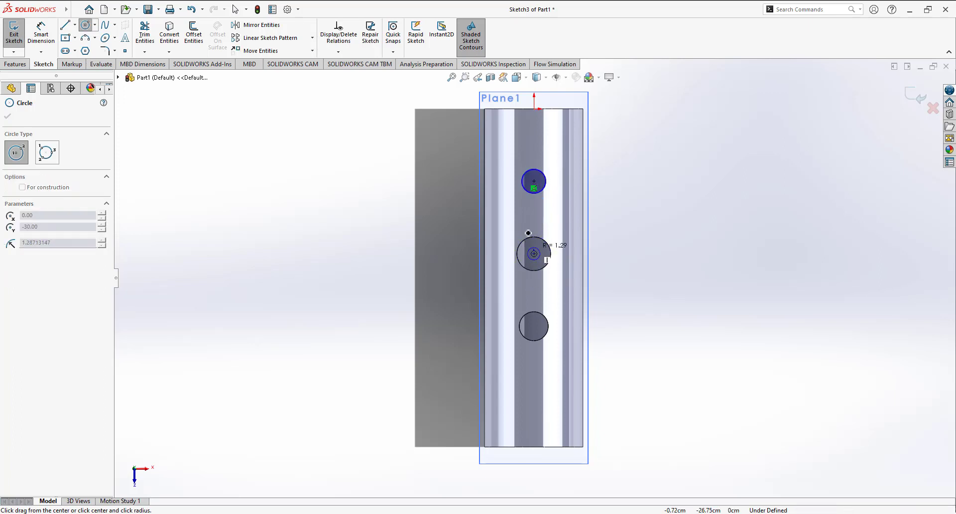
click(551, 256)
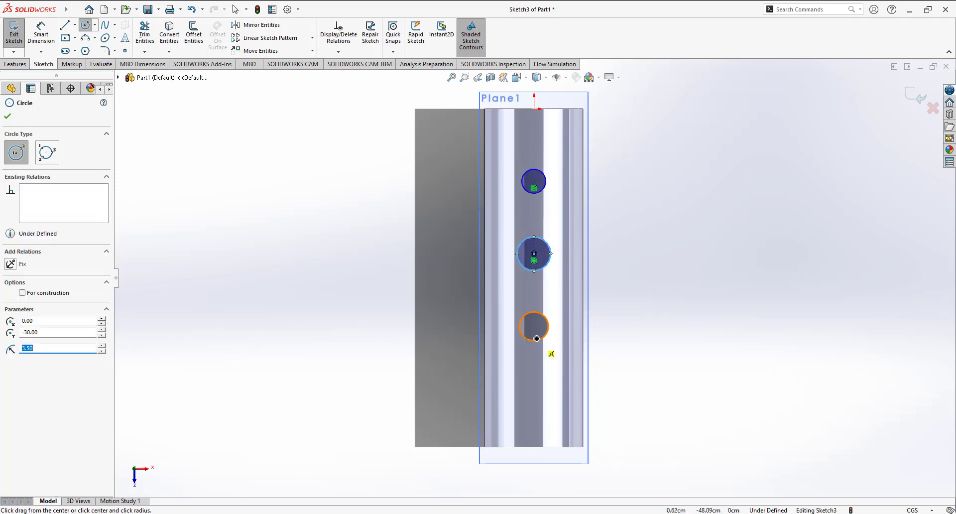
click(535, 326)
click(551, 322)
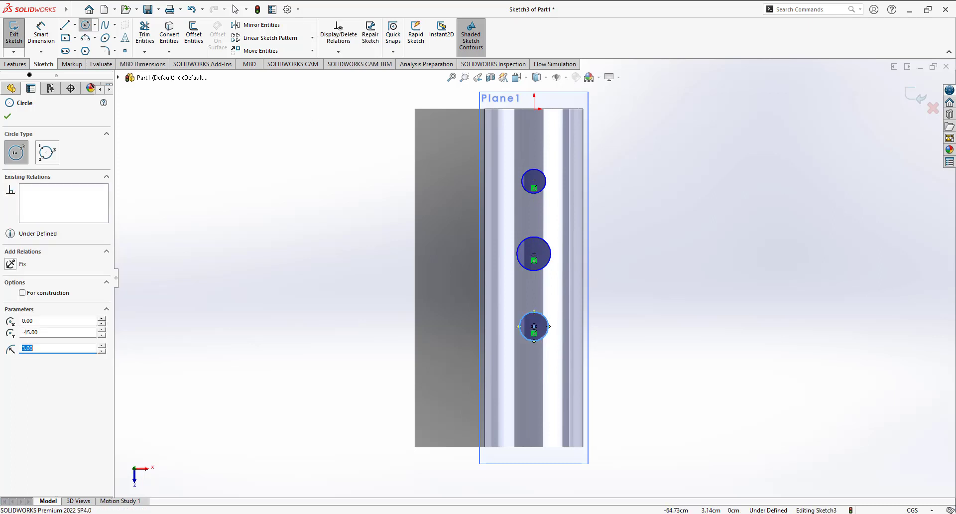
- Extrude the three circles outward as a 15 cm blind boss with a one-direction thin feature 0.20 cm thick
click(16, 64)
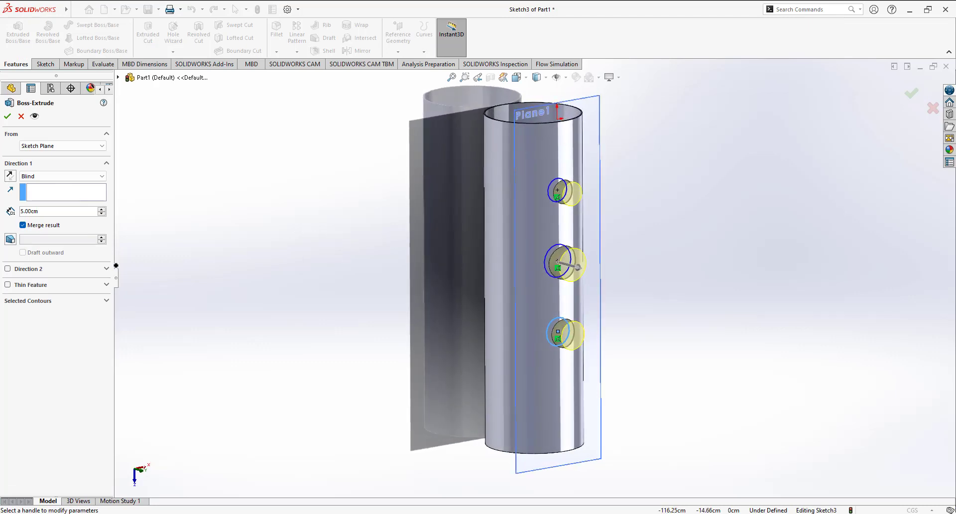
click(7, 285)
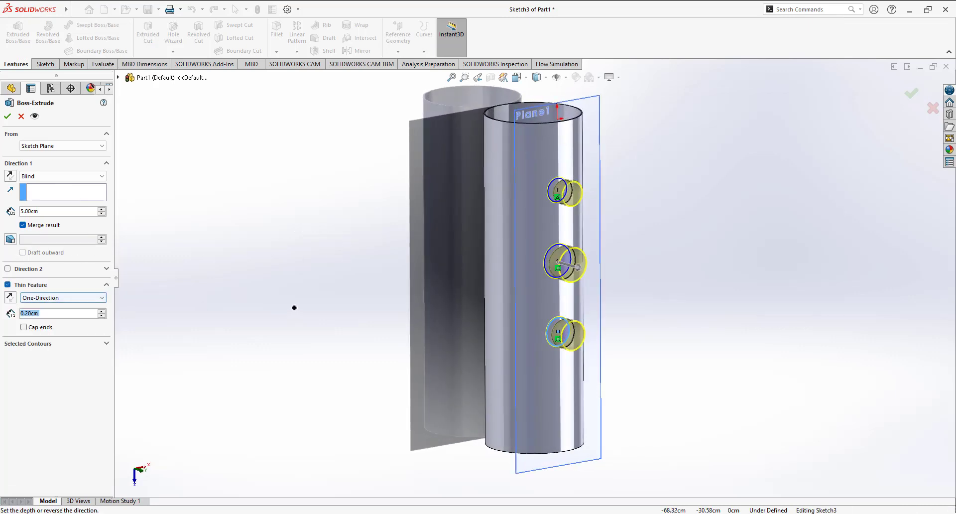
middle_drag(294, 302, 46, 251)
click(101, 209)
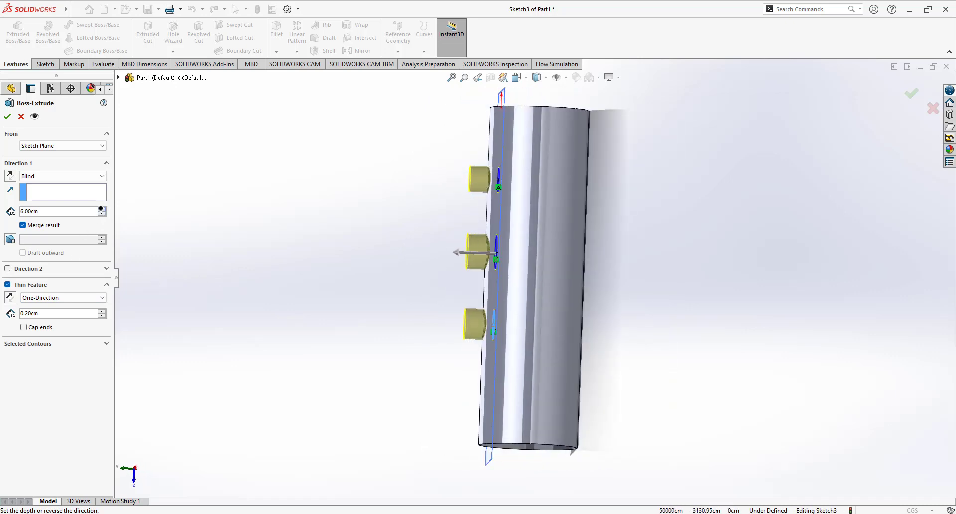
click(101, 208)
click(101, 208)
click(101, 209)
click(101, 209)
click(101, 209)
click(101, 209)
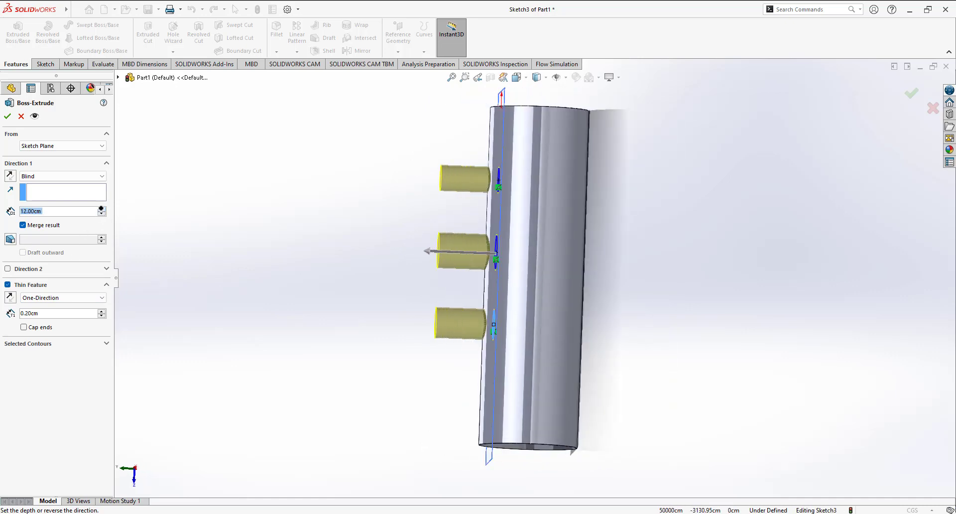
click(101, 209)
click(101, 209)
click(101, 209)
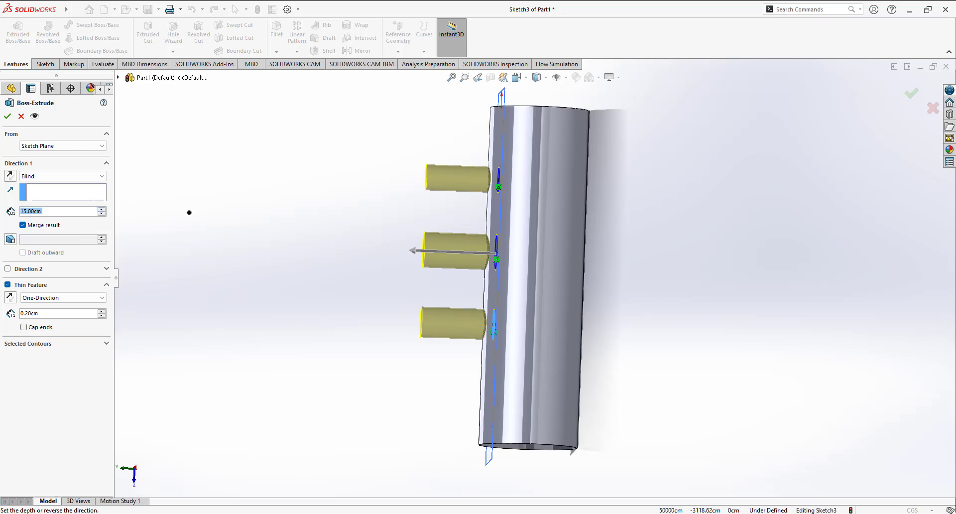
click(8, 116)
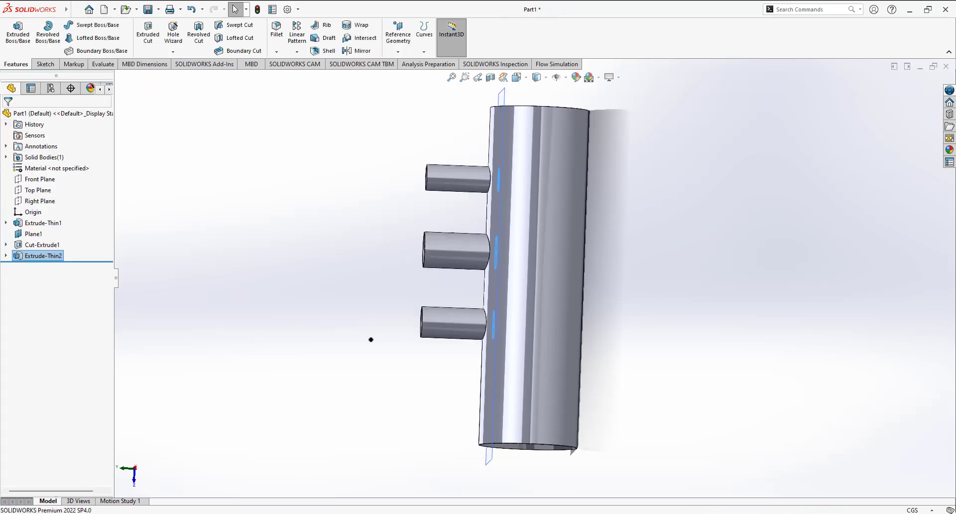
- Hide the offset plane Plane1 and inspect the main pipe with its three branch pipes
right_click(34, 234)
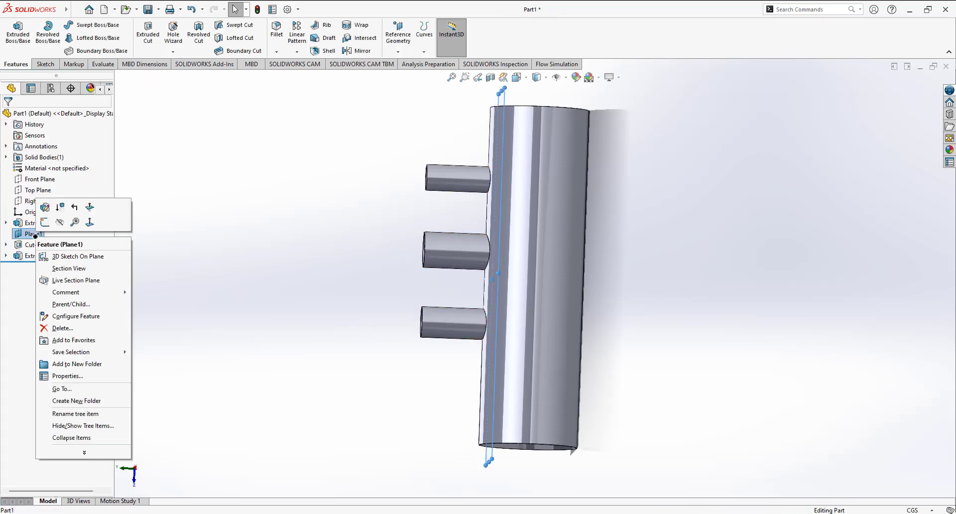
click(57, 224)
middle_drag(404, 303, 342, 217)
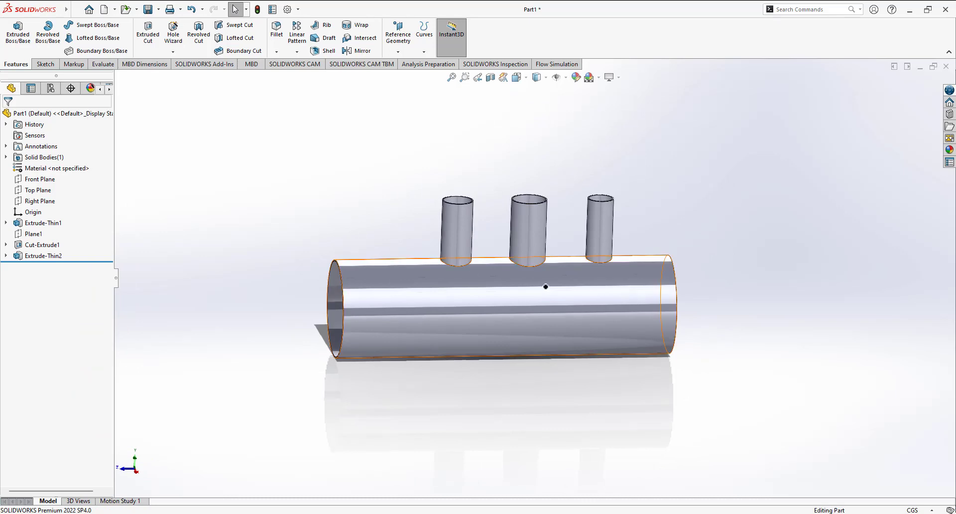
middle_drag(647, 363, 583, 316)
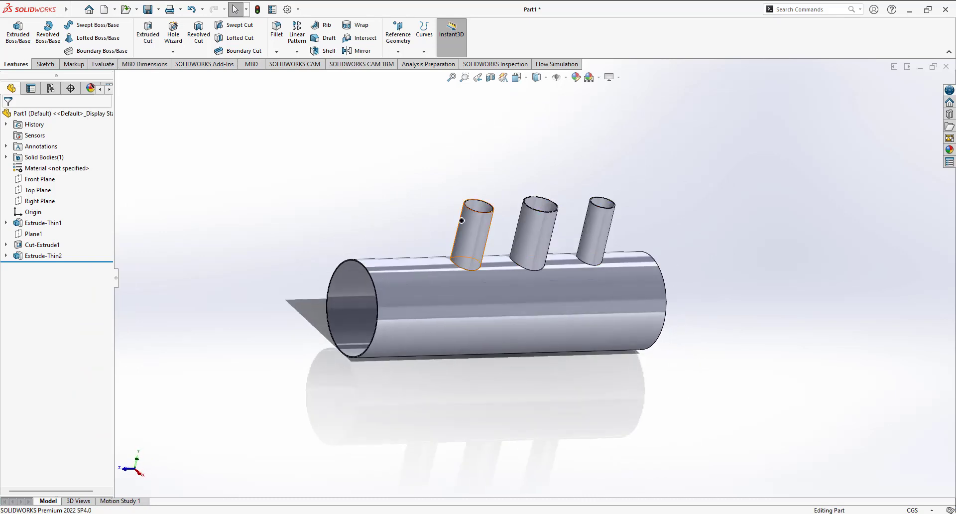
middle_drag(701, 379, 687, 330)
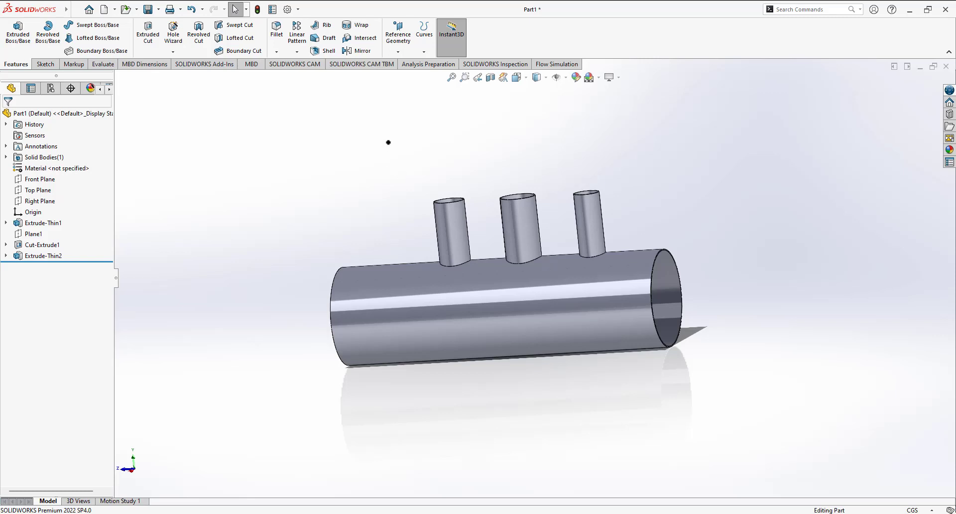
- Save the part on the Desktop under the file name mixing
click(556, 64)
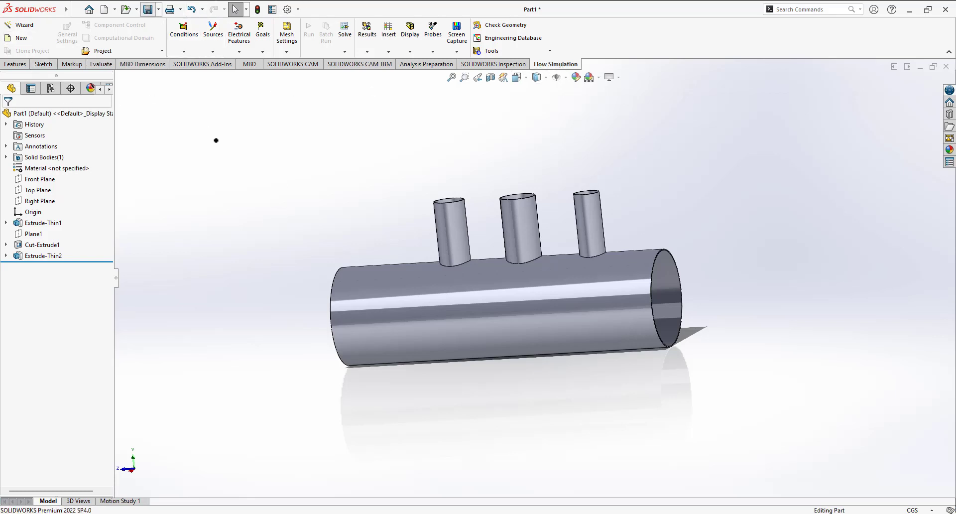
key(ctrl+s)
click(350, 262)
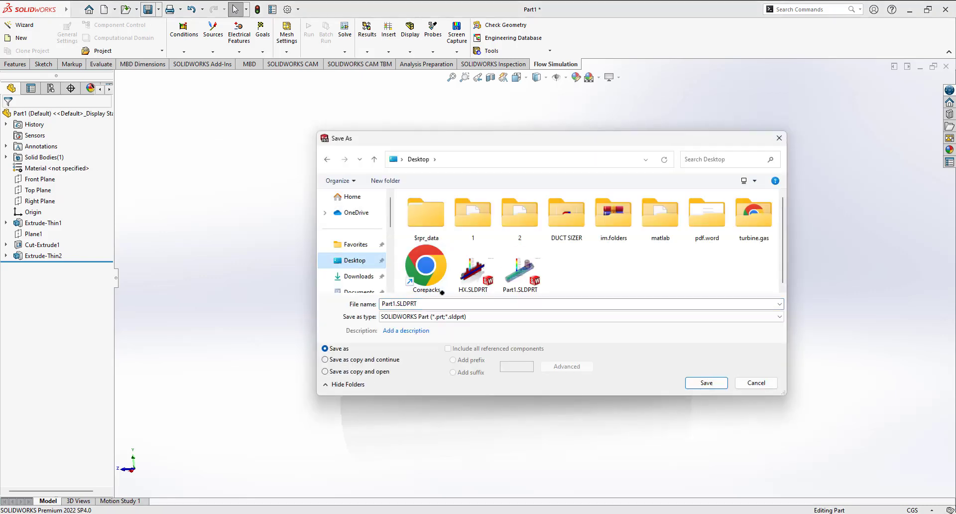
click(424, 305)
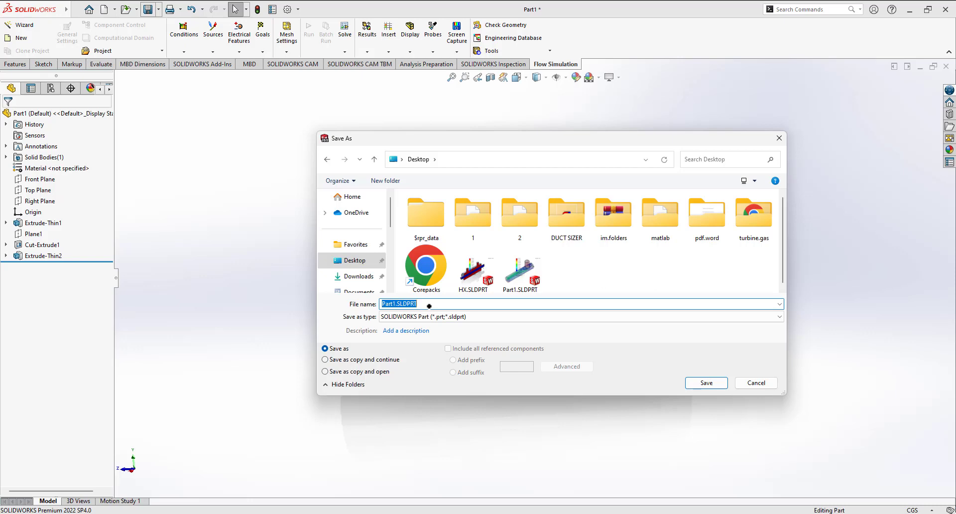
text(mixing)
click(709, 382)
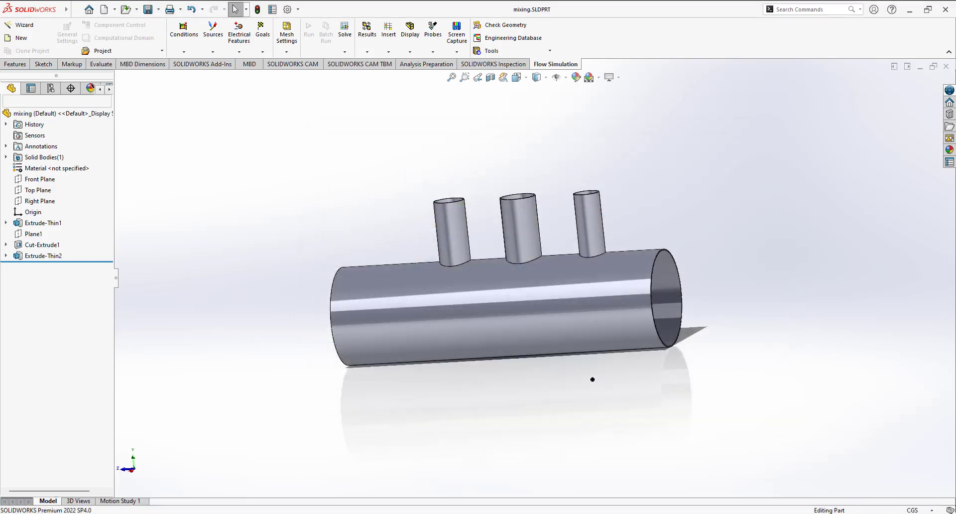
- Start a Flow Simulation project with the Wizard, name it mixing and accept the SI (m-kg-s) unit system
click(27, 24)
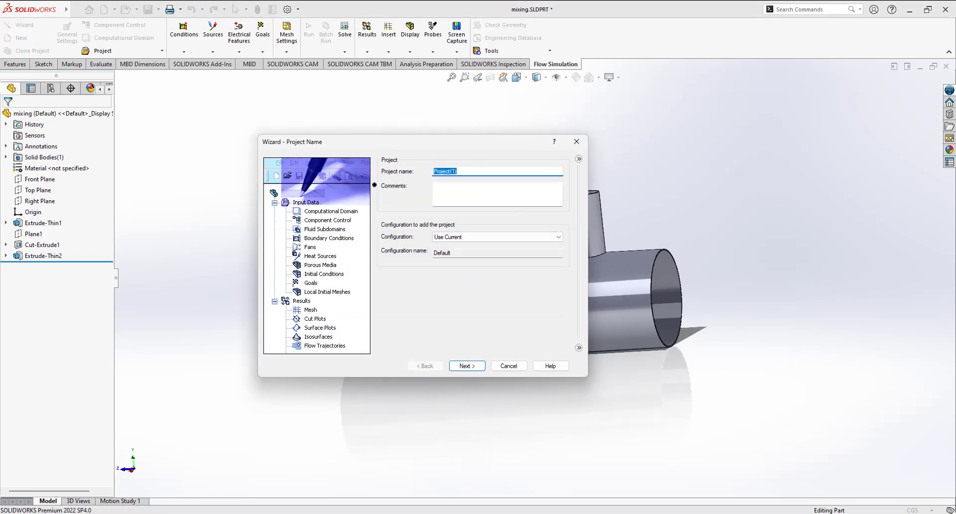
text(wi)
click(467, 366)
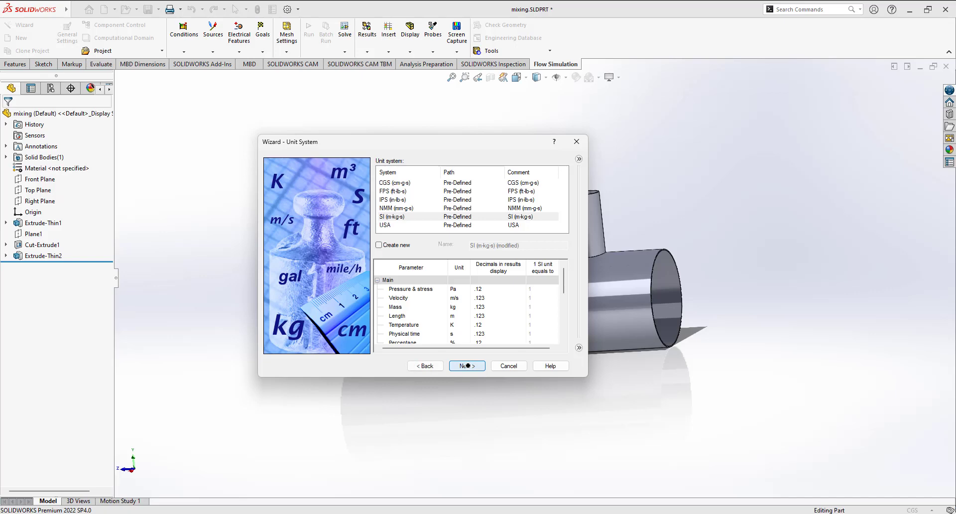
click(467, 365)
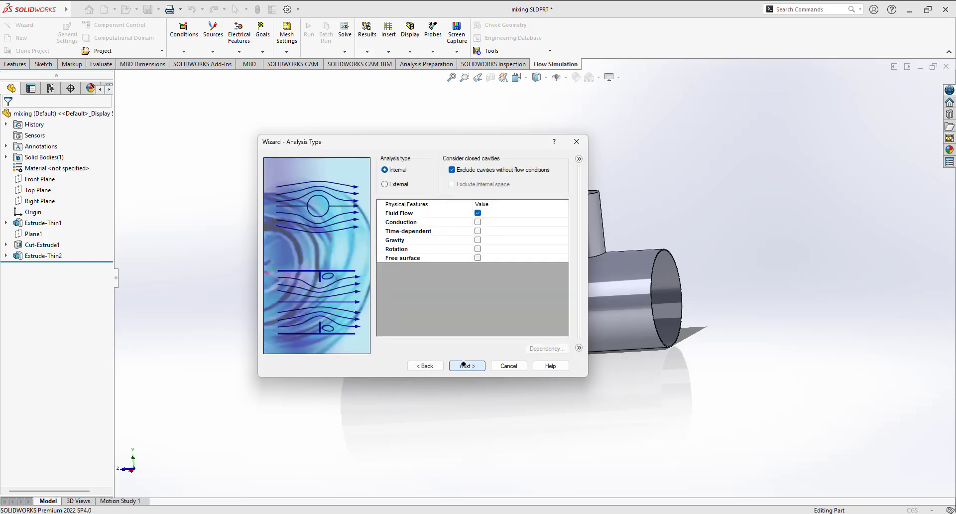
- Enable gravity for the internal analysis, with the Z component 0 and the Y component -9.81 m/s^2
click(478, 240)
click(509, 258)
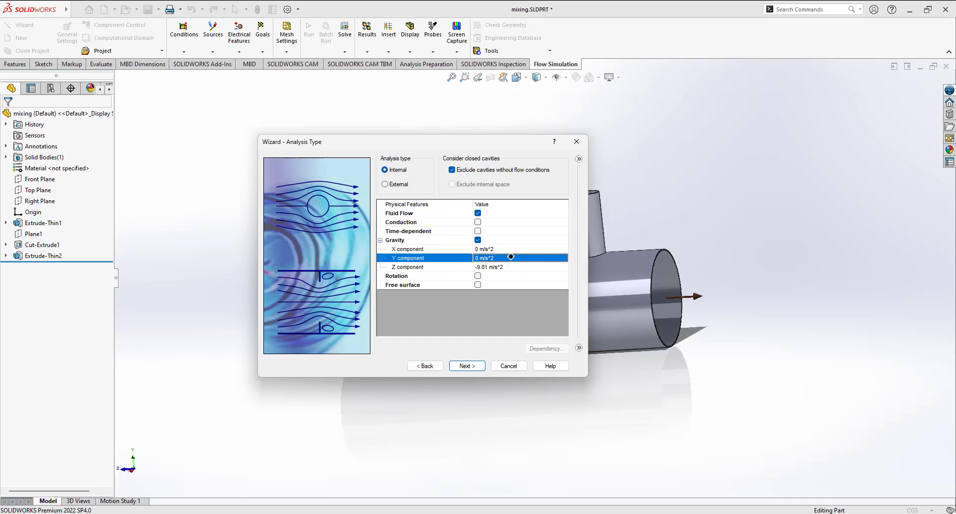
click(518, 267)
text(0)
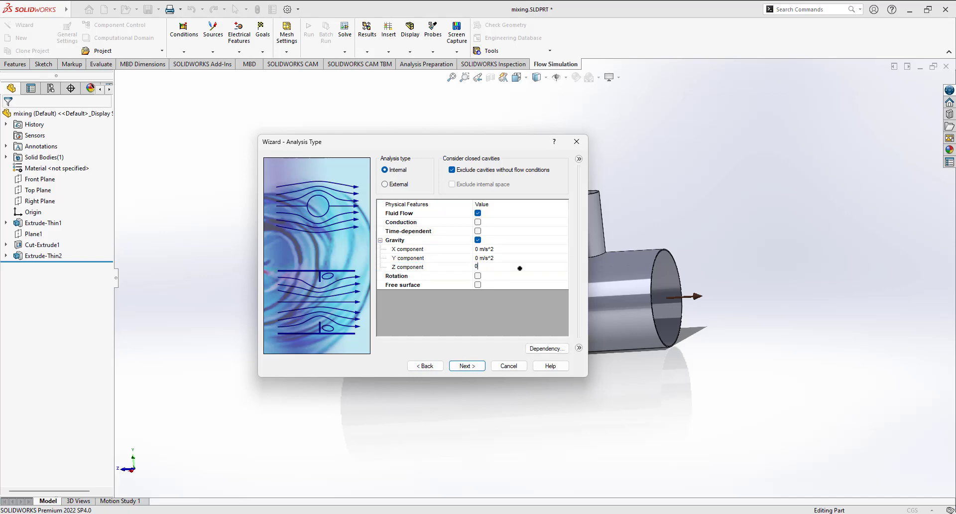
click(508, 257)
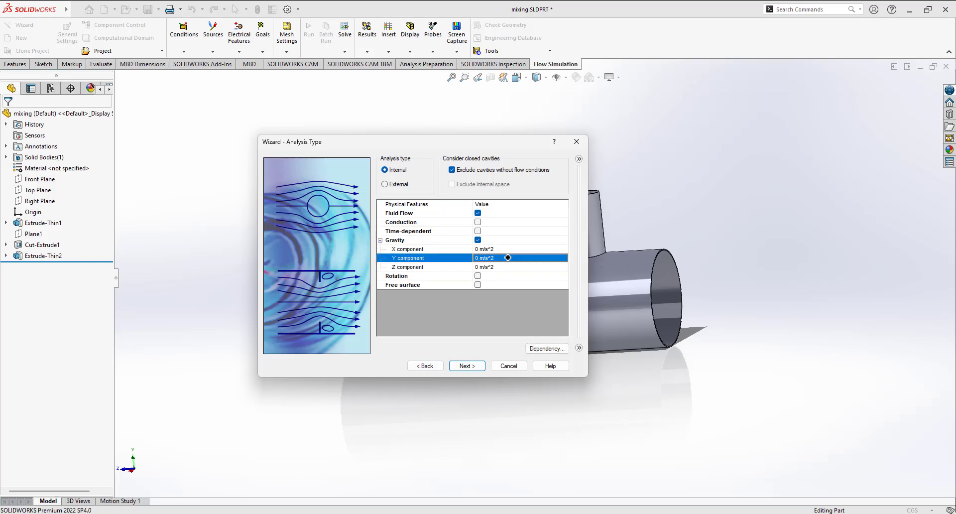
text(-9.81)
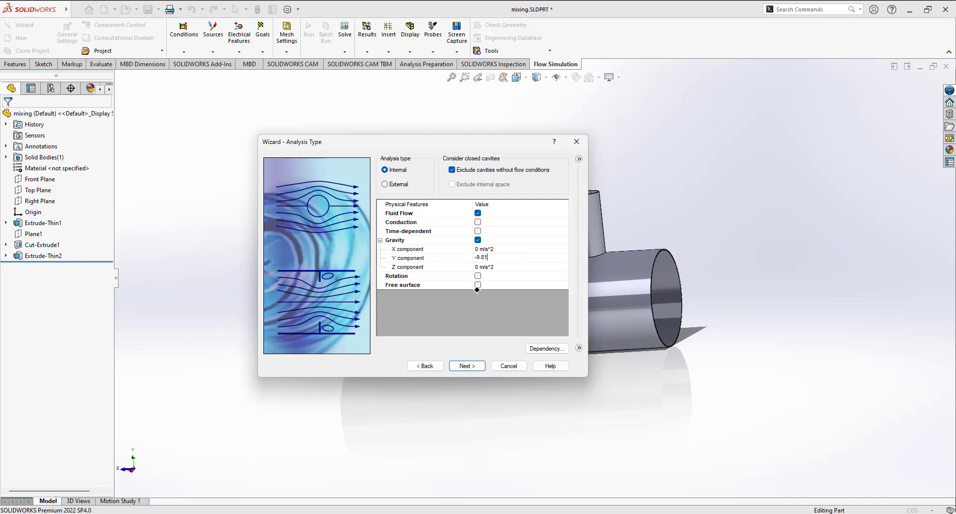
click(473, 319)
click(481, 363)
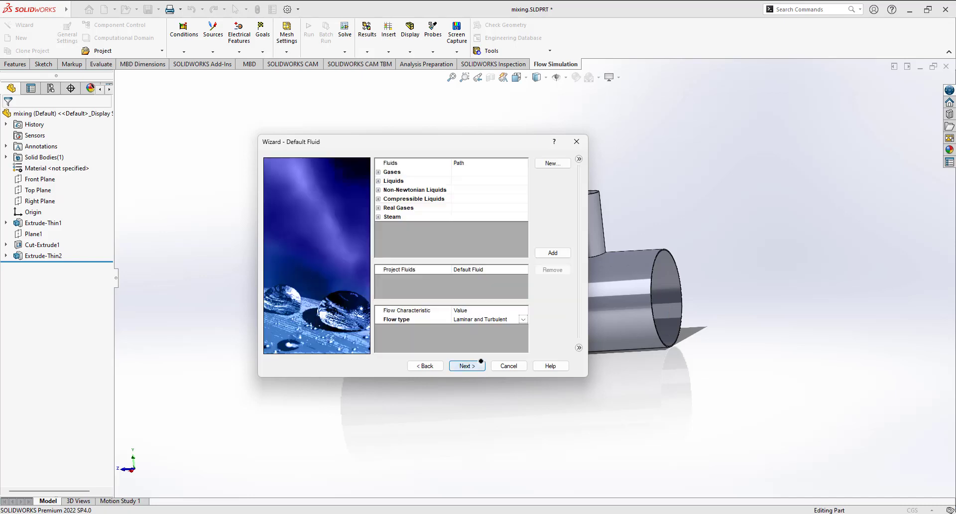
- Add liquid Water as the default project fluid and finish the wizard with the default wall and initial conditions
click(378, 181)
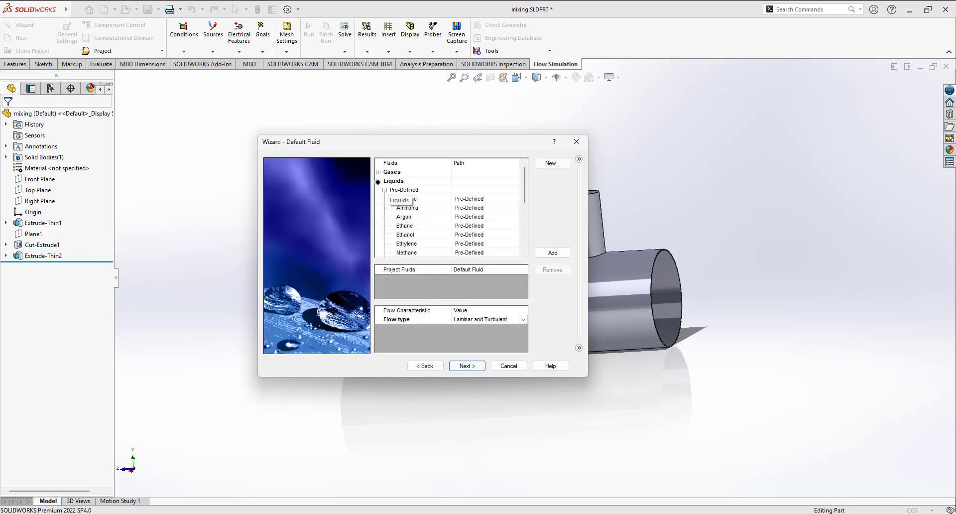
drag(524, 186, 522, 224)
click(556, 254)
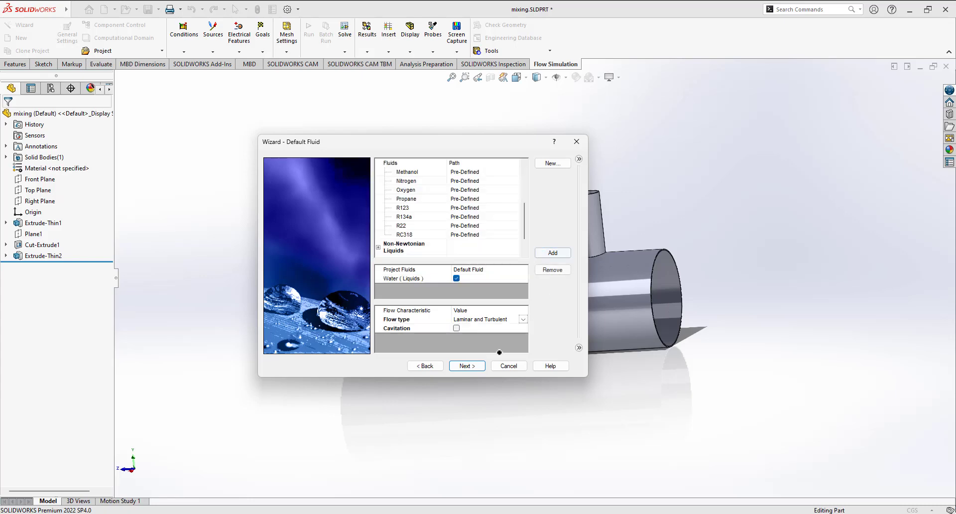
click(471, 368)
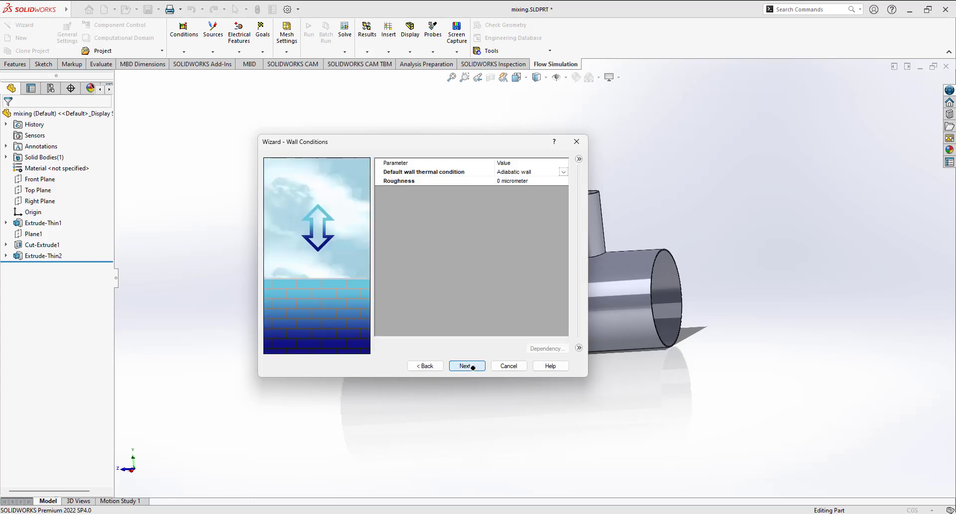
click(473, 367)
click(467, 366)
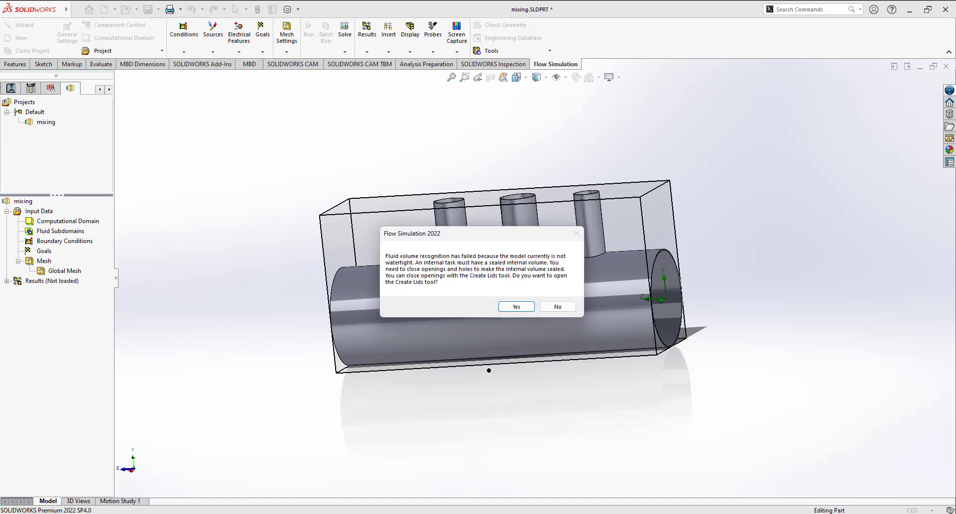
- Start the Create Lids tool and select the ring-shaped end face of the main pipe at the origin end
click(518, 307)
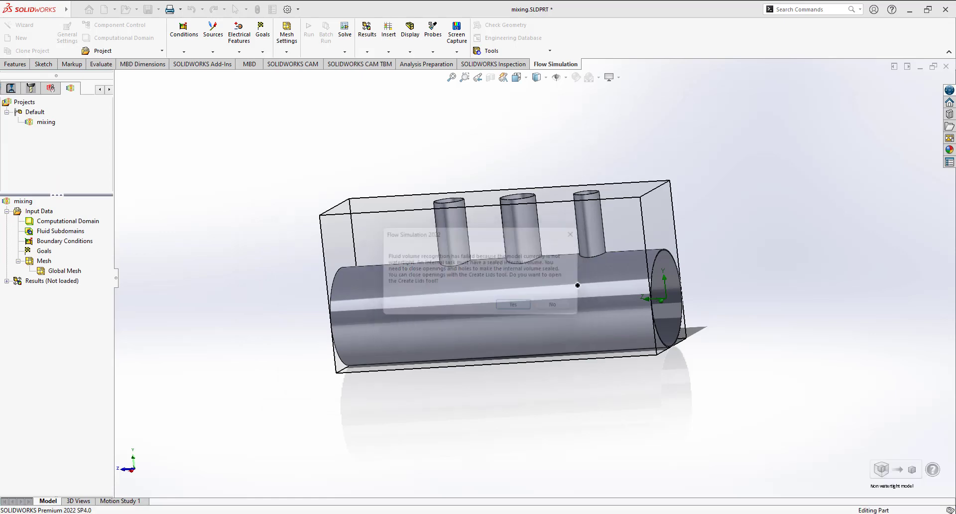
middle_drag(681, 371, 619, 367)
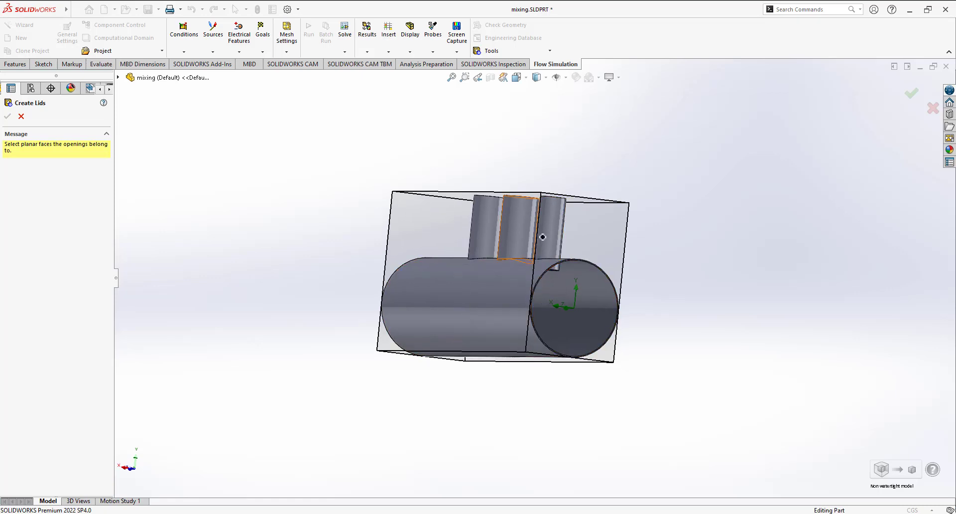
middle_drag(543, 237, 645, 325)
middle_drag(610, 269, 657, 320)
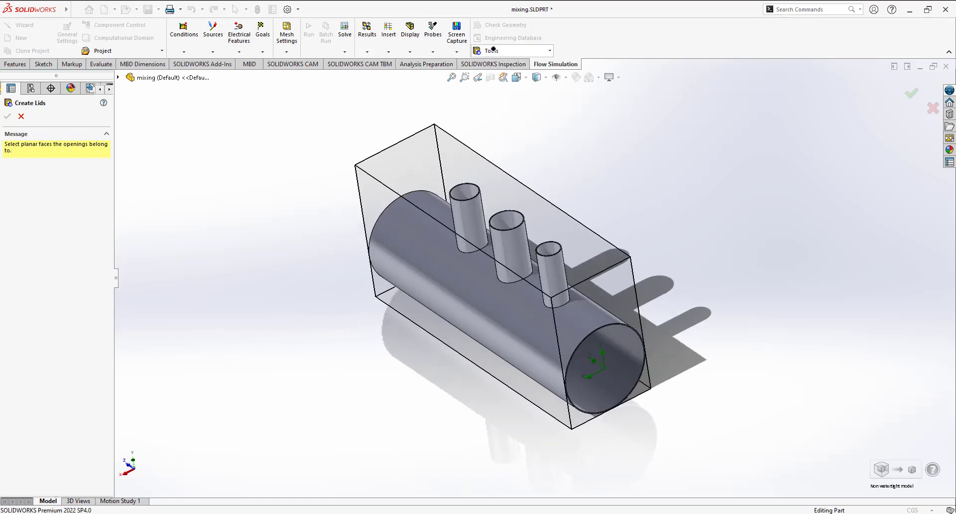
scroll(608, 352, down, 5)
scroll(571, 294, down, 2)
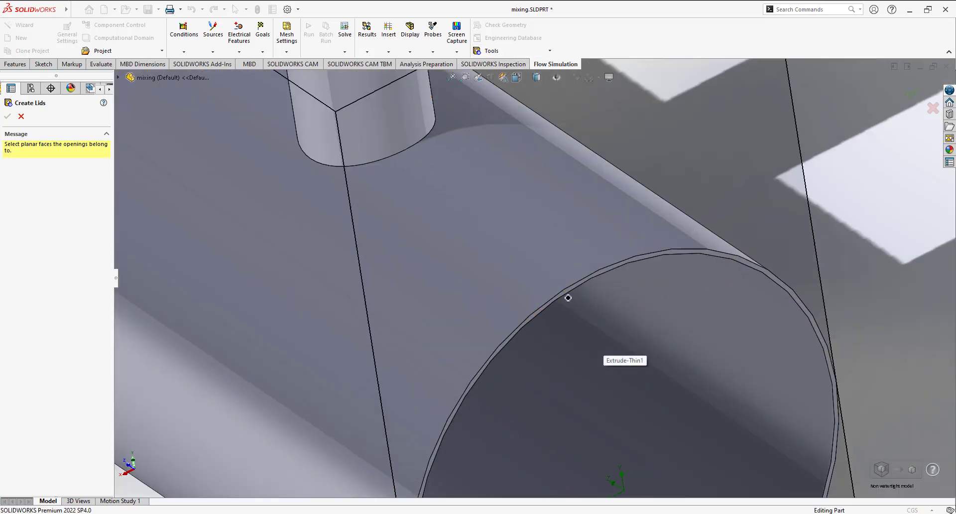
click(570, 286)
- Add the top rim faces of all three branch pipes to the lid selection
scroll(517, 293, up, 3)
middle_drag(517, 293, 563, 350)
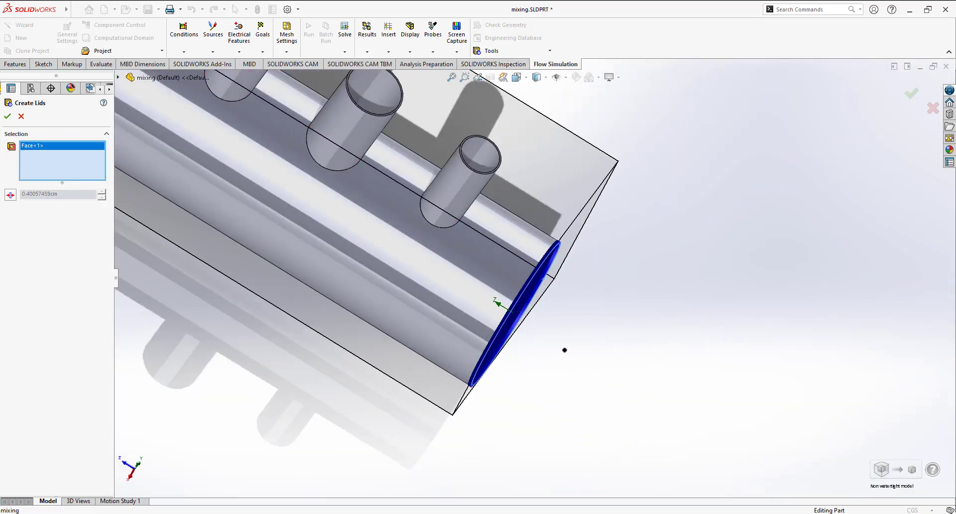
scroll(483, 157, down, 5)
click(477, 182)
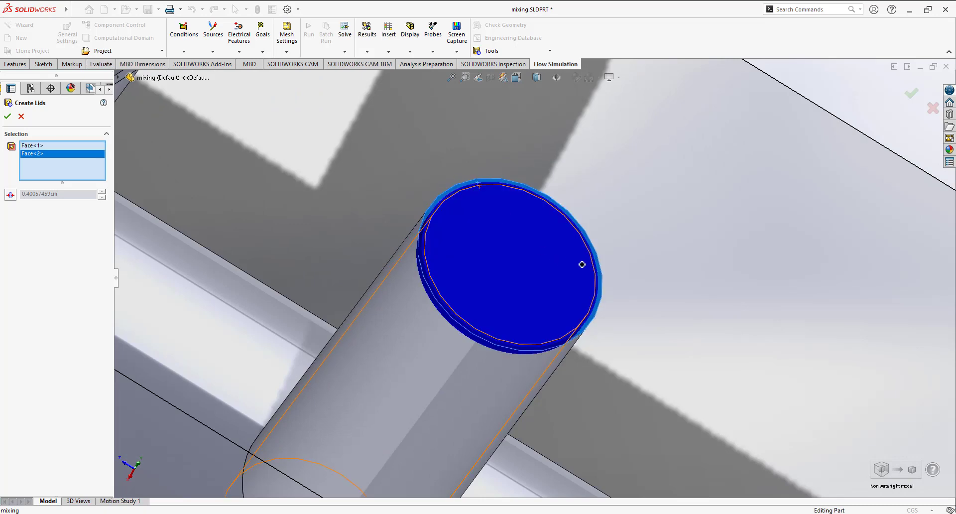
scroll(380, 160, up, 4)
scroll(354, 124, down, 4)
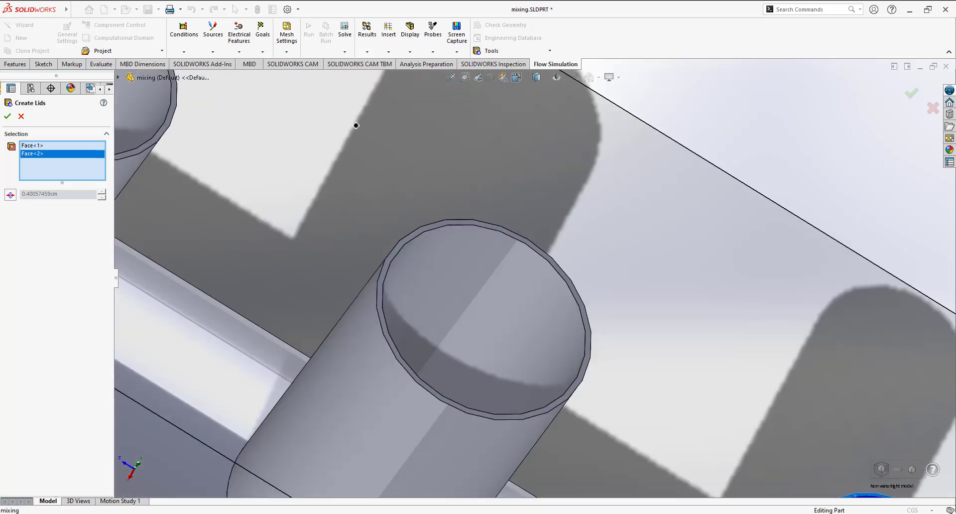
click(418, 227)
scroll(418, 227, up, 4)
scroll(417, 220, down, 4)
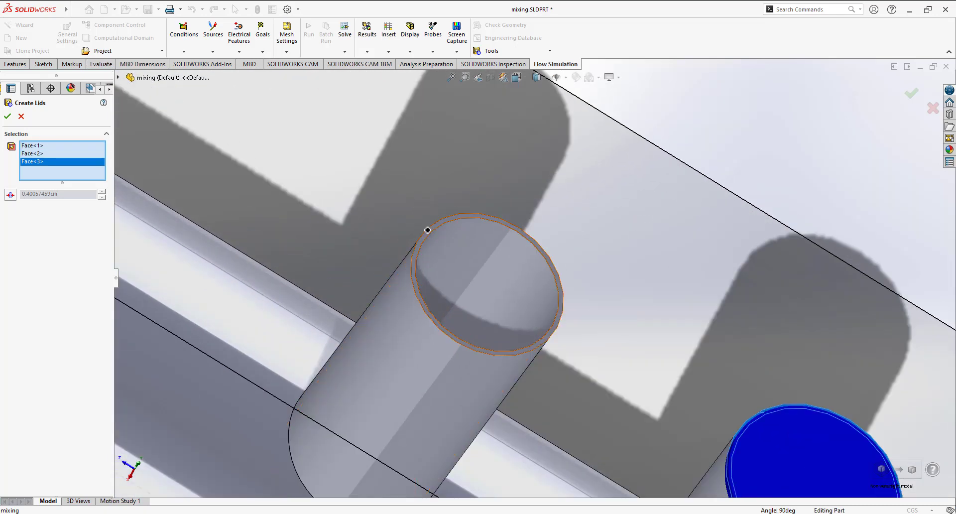
click(417, 219)
- Add the main pipe's opposite end face, create the lids on all selected openings and reset the mesh settings
scroll(418, 219, up, 4)
middle_drag(380, 301, 486, 382)
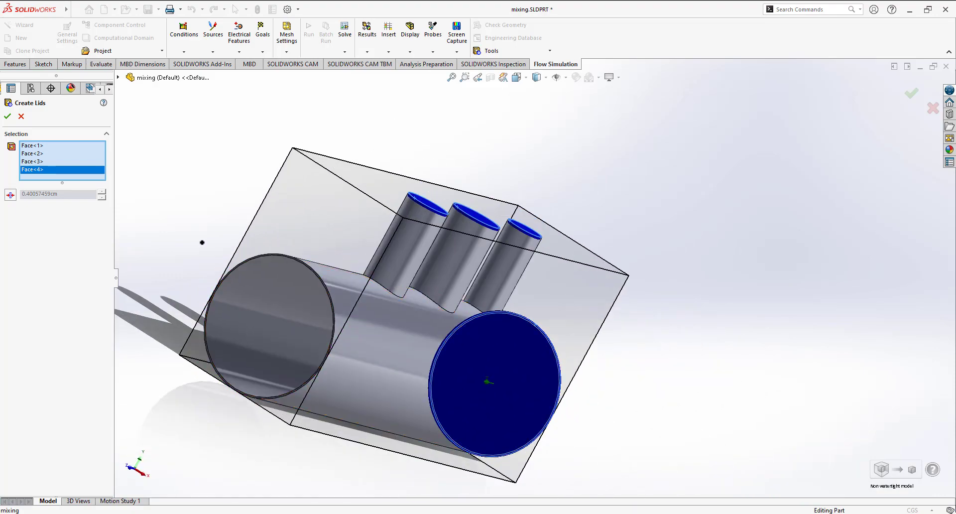
scroll(433, 292, down, 6)
click(436, 240)
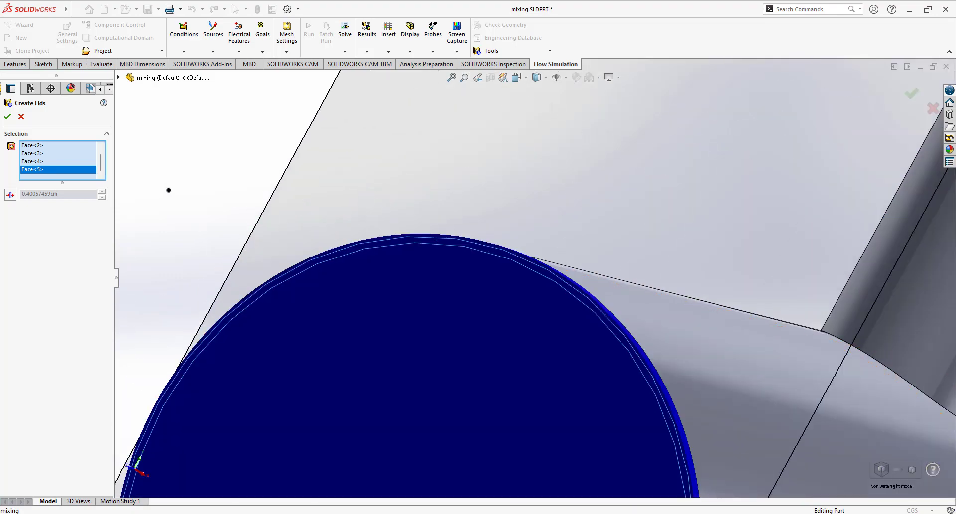
scroll(169, 190, up, 5)
key(Return)
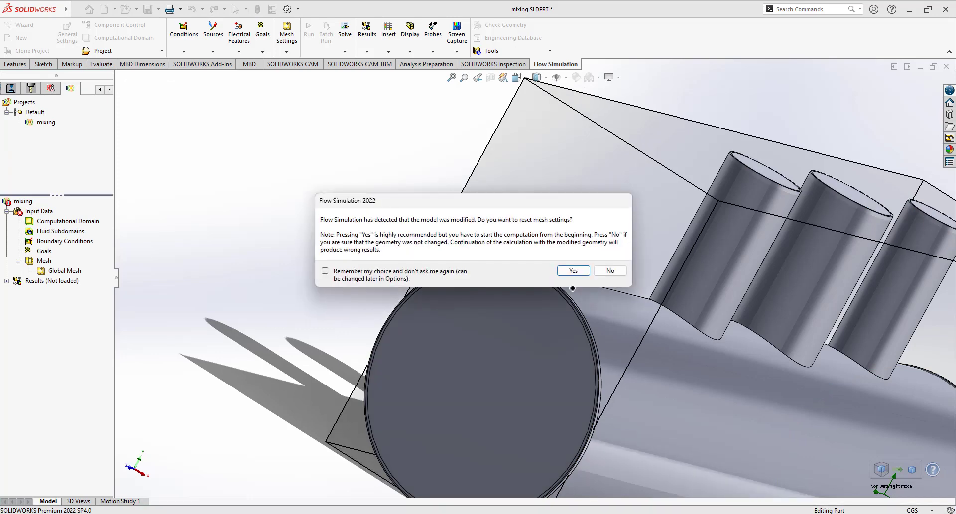
click(574, 271)
- Hide the computational domain around the pipe model
key(f)
middle_drag(342, 298, 387, 272)
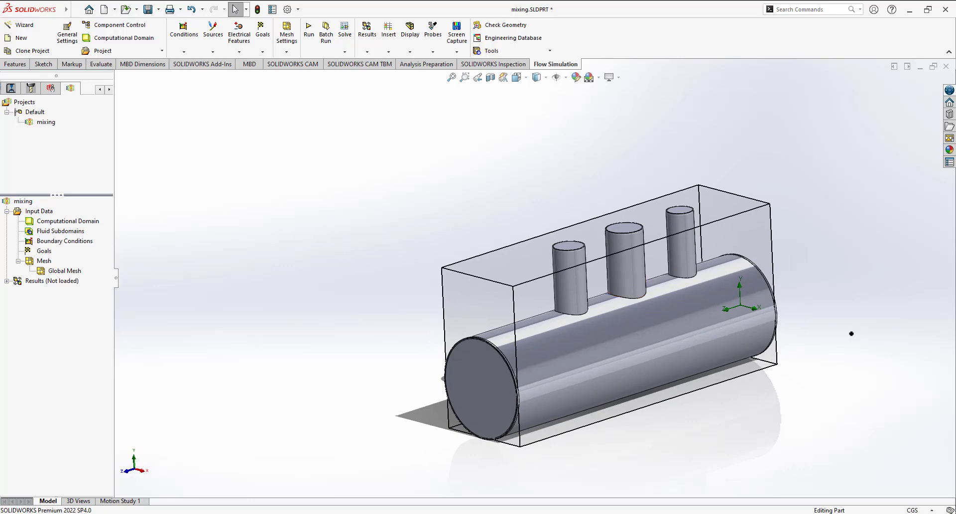
scroll(735, 240, down, 2)
middle_drag(417, 229, 187, 308)
scroll(270, 287, up, 2)
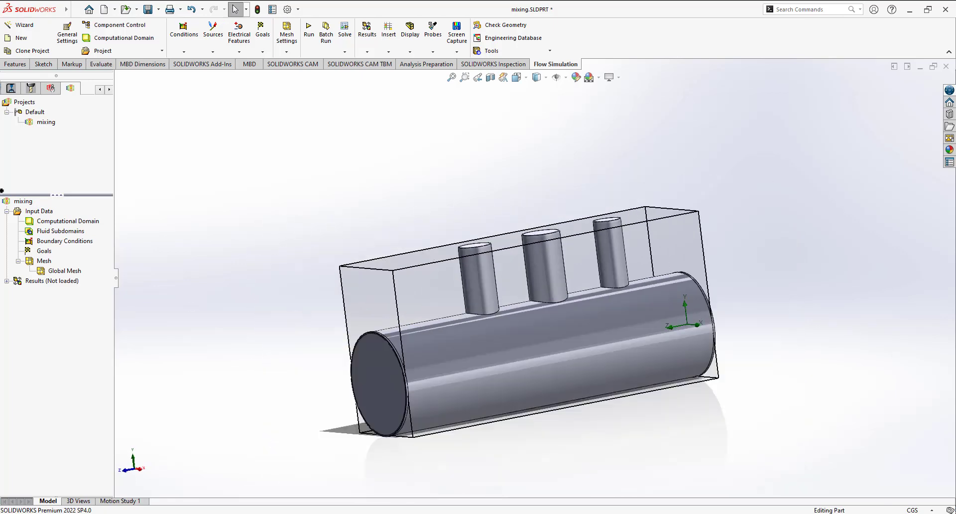
right_click(82, 224)
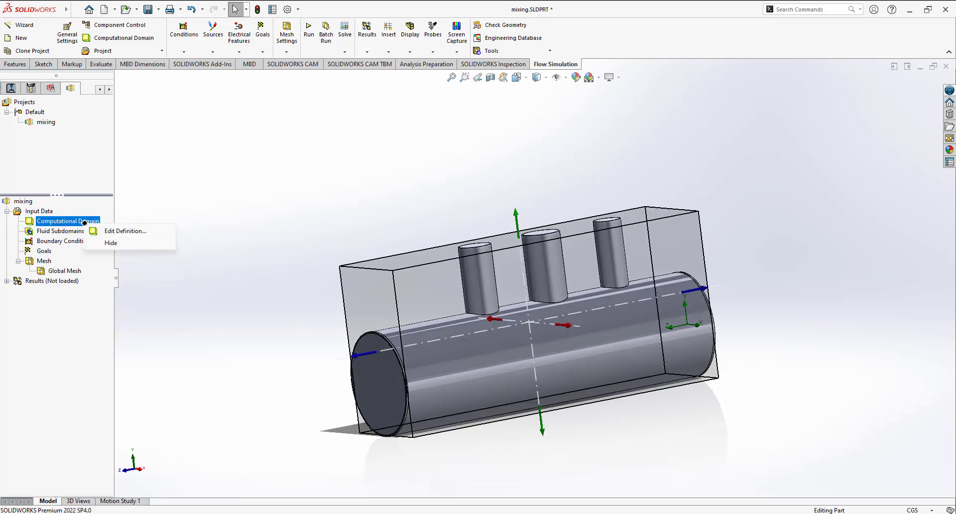
click(117, 242)
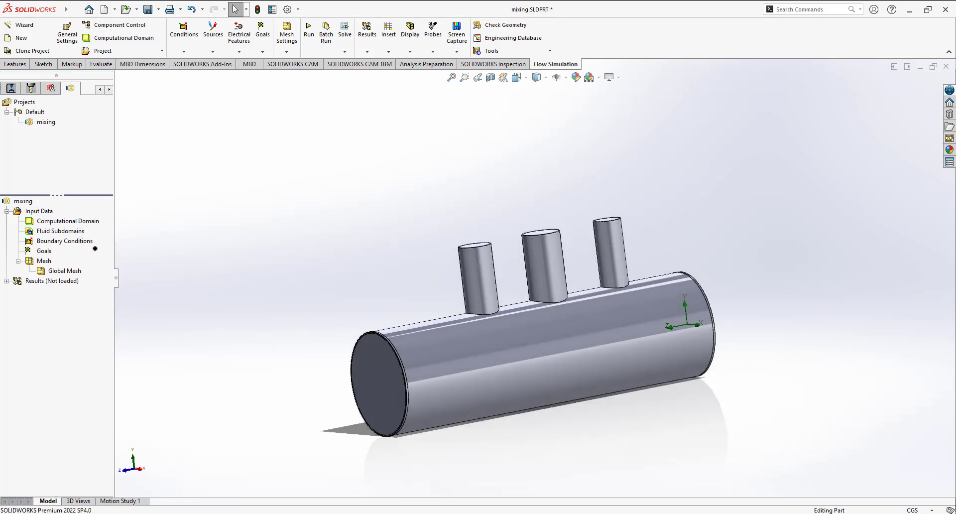
- Cut the model open with a planar section view on the Right Plane
middle_drag(247, 321, 241, 368)
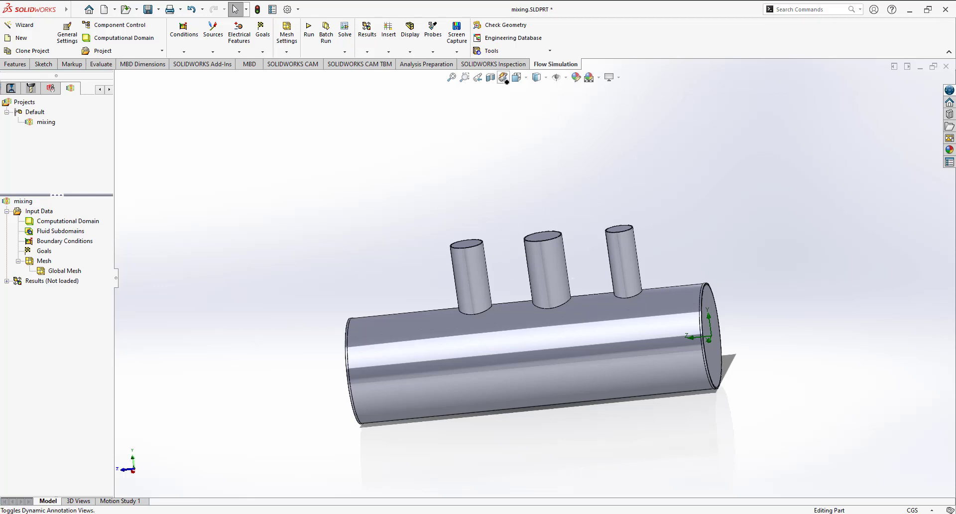
click(490, 77)
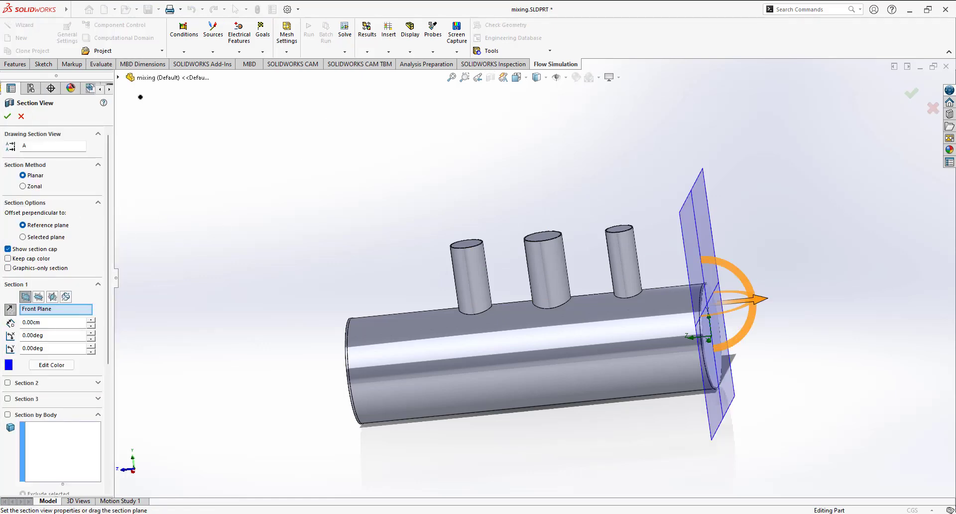
click(118, 77)
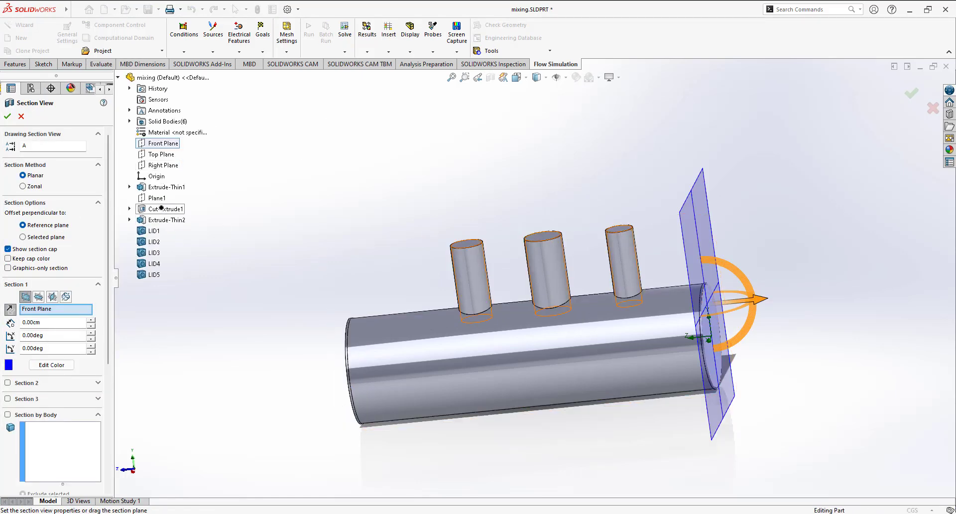
click(161, 165)
click(7, 116)
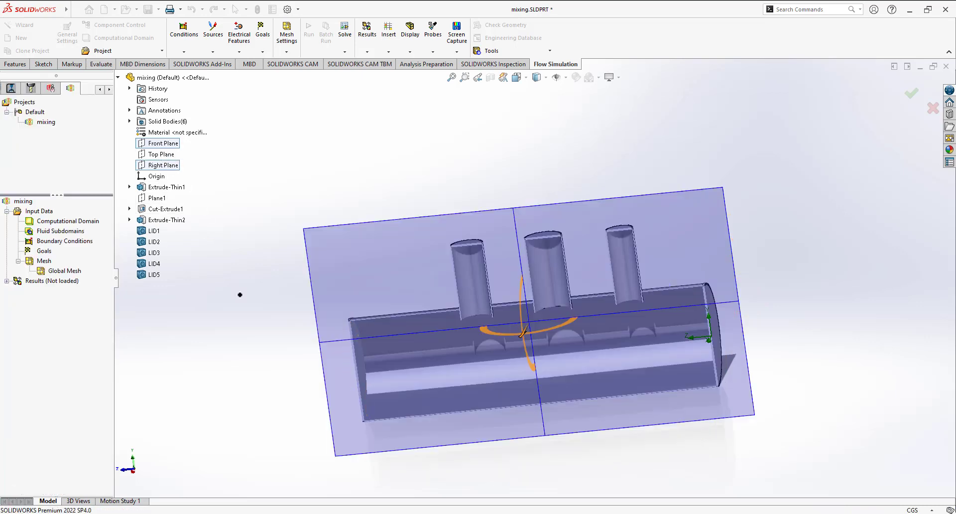
- Insert an Inlet Velocity boundary condition with a velocity normal to the face of 2 m/s
middle_drag(266, 420, 330, 368)
scroll(634, 363, down, 2)
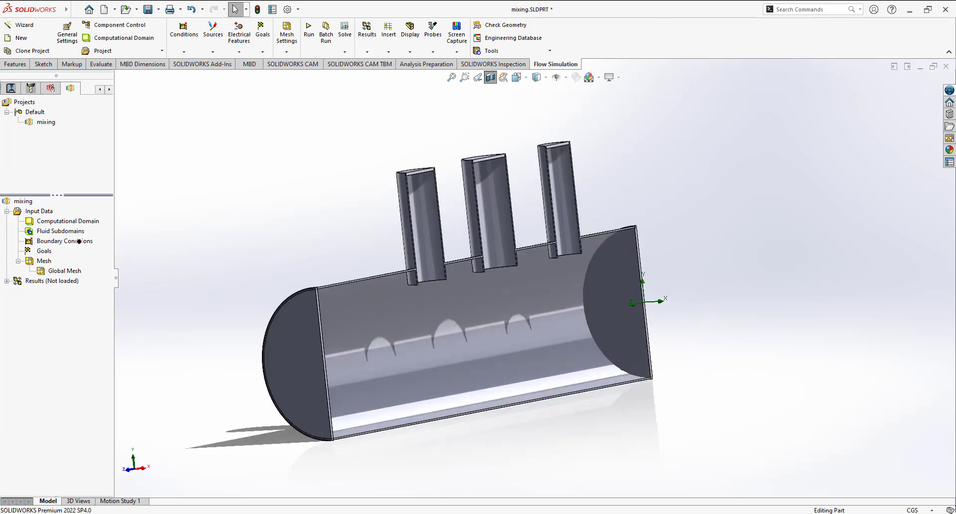
right_click(69, 241)
click(98, 250)
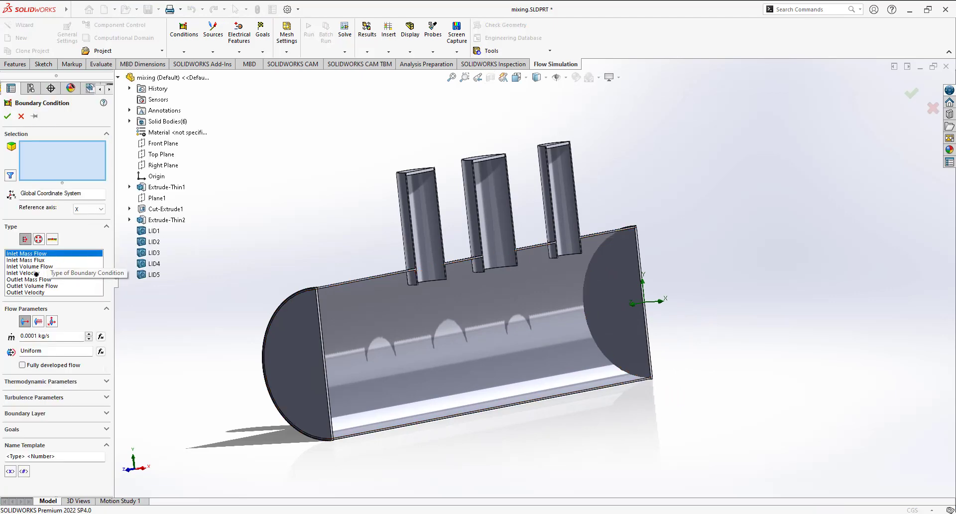
click(37, 273)
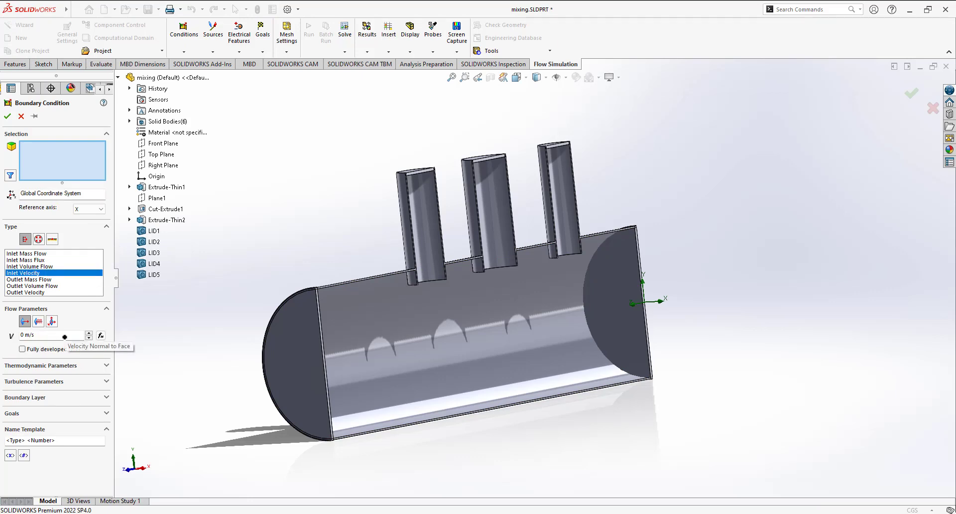
click(52, 335)
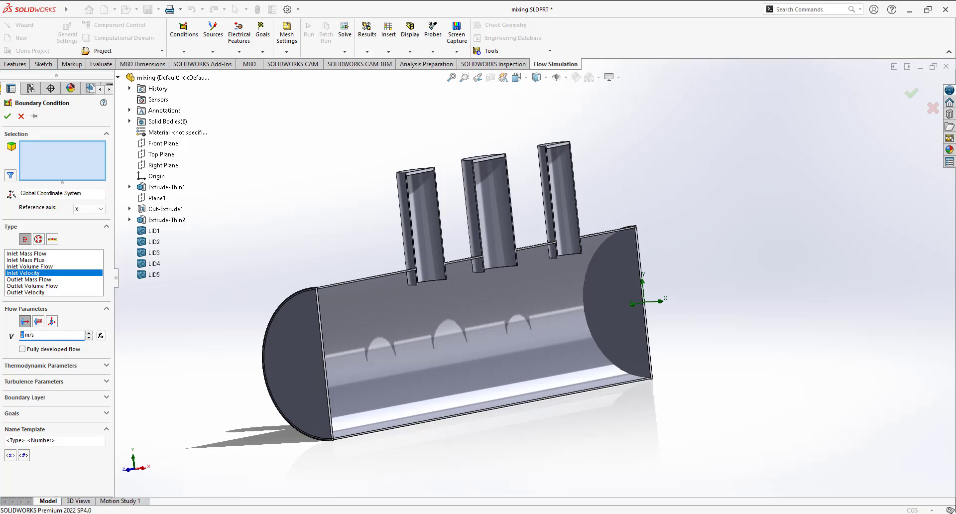
key(alt+Tab)
key(alt+Tab)
click(21, 338)
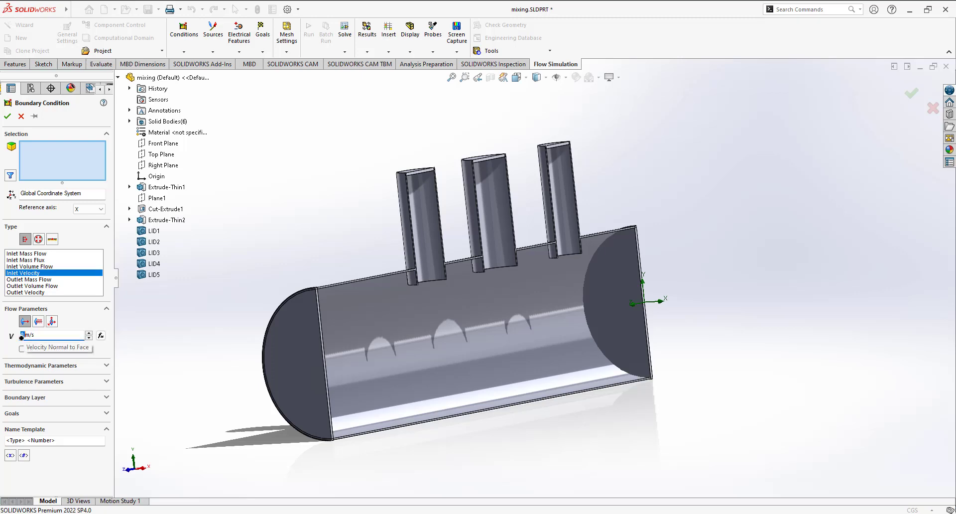
text(2)
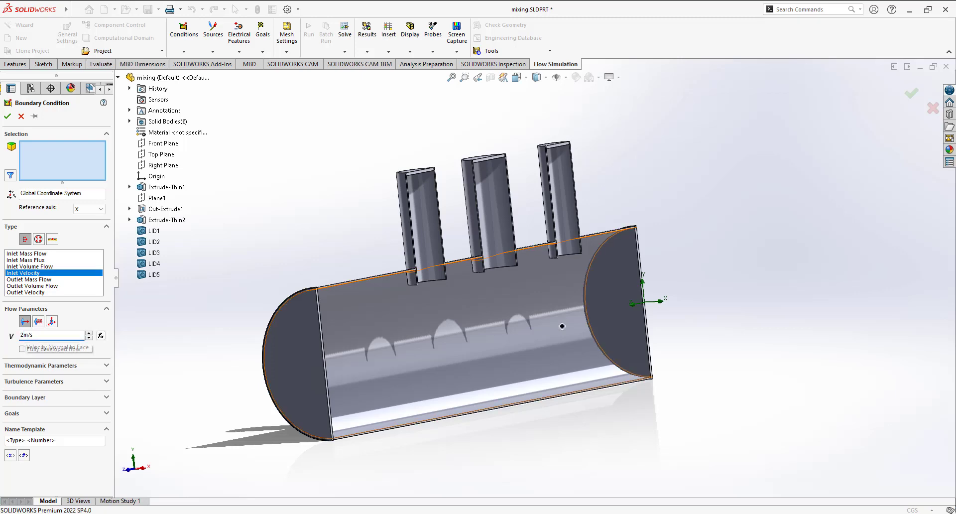
- Apply the inlet velocity to the inner lid face at the main pipe's origin end, check the PowerPoint sketch, and accept the default temperature
click(608, 303)
key(alt+Tab)
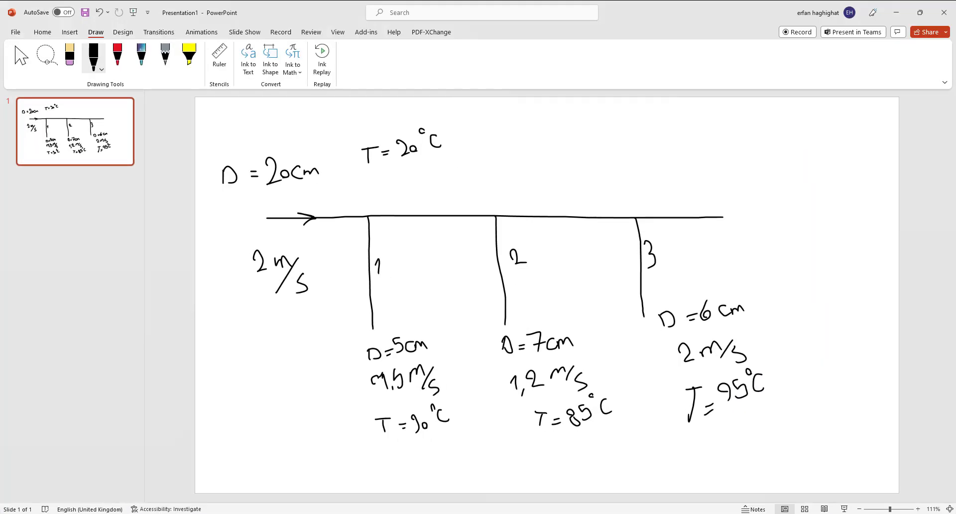
key(alt+Tab)
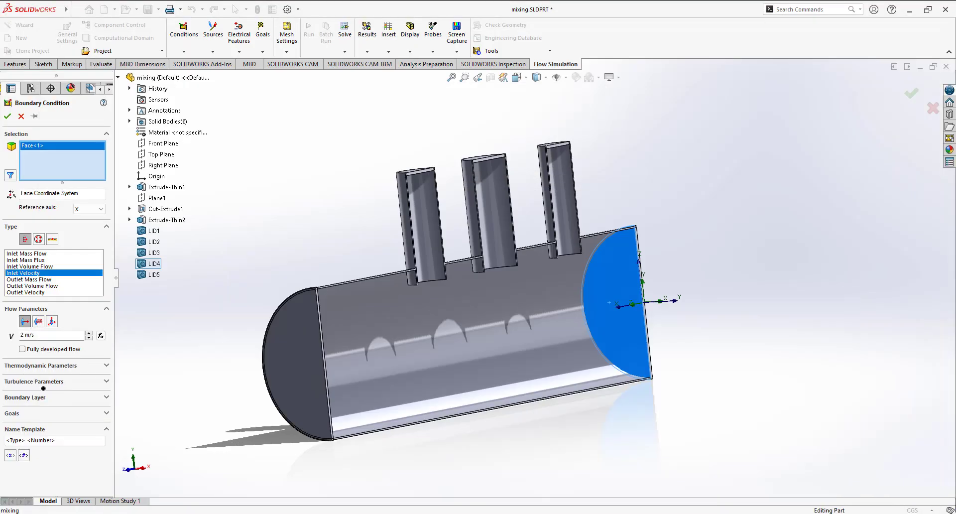
click(86, 367)
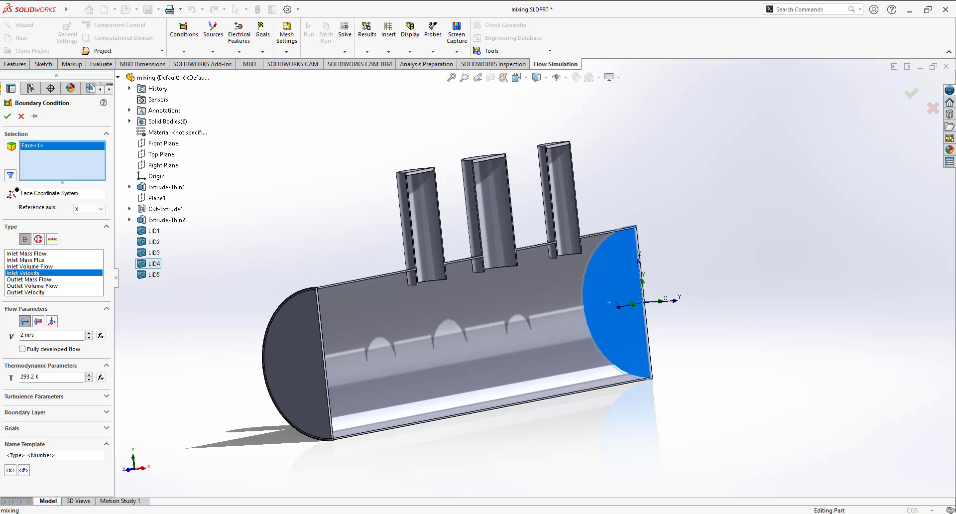
click(8, 116)
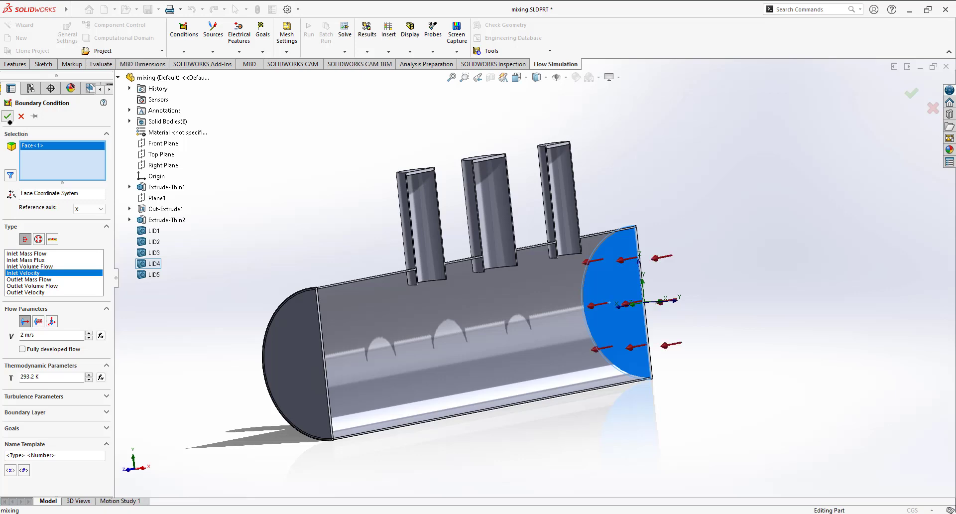
- Insert a new boundary condition on the inner lid face of the branch nearest the main inlet, checking the PowerPoint sketch for branch 1
mouse_move(194, 446)
middle_down()
mouse_move(180, 424)
mouse_move(182, 436)
mouse_move(205, 434)
middle_up()
right_click(58, 241)
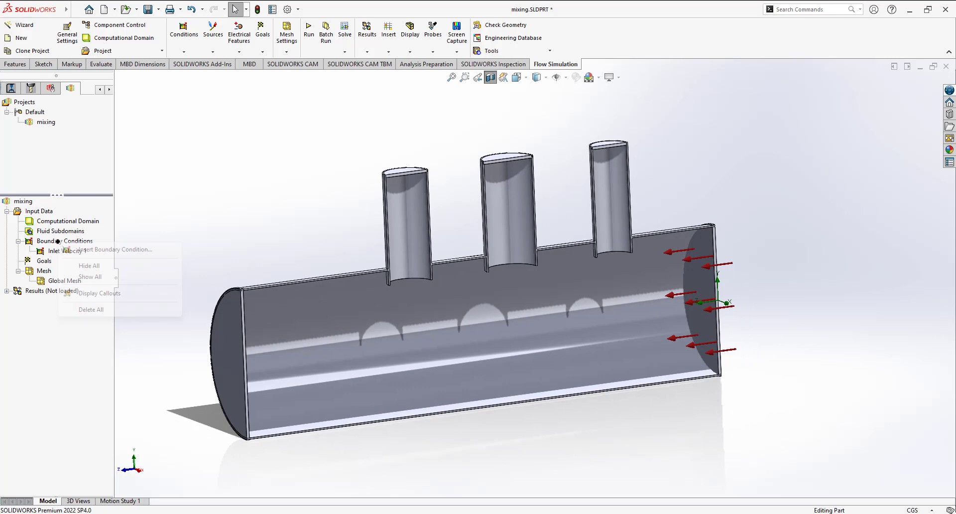
click(107, 248)
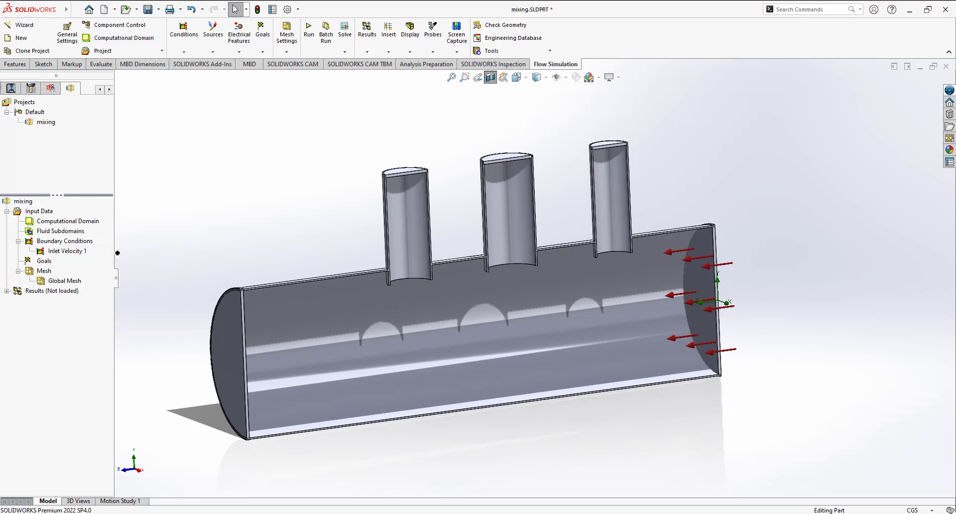
middle_drag(456, 426, 451, 289)
key(alt+Tab)
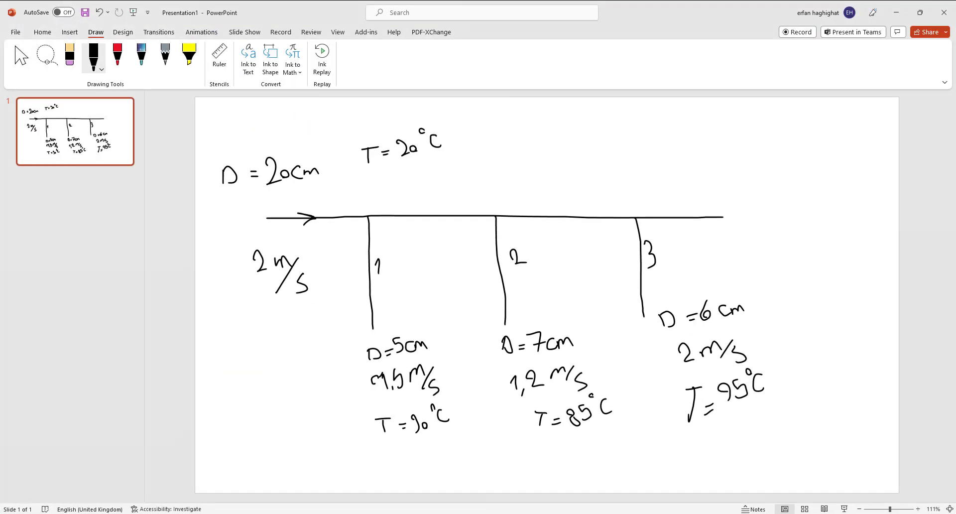
key(alt+Tab)
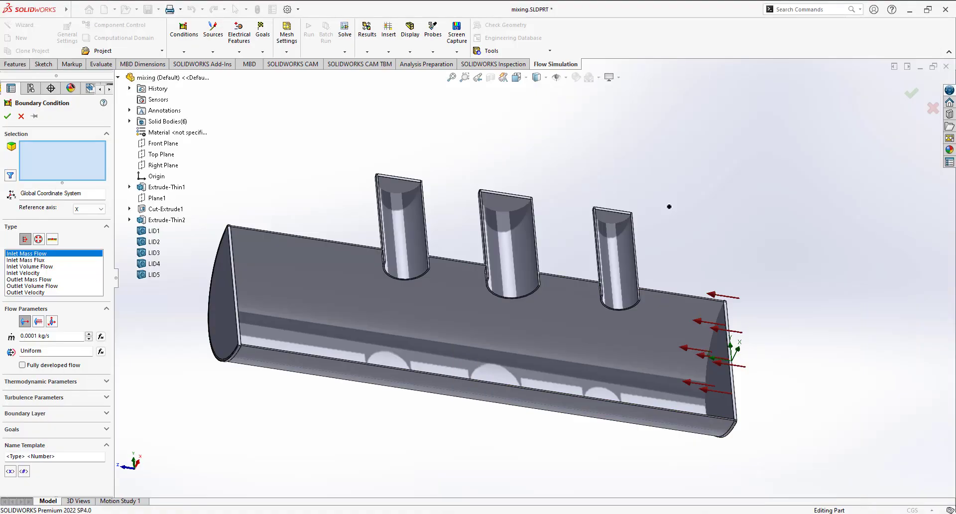
click(618, 216)
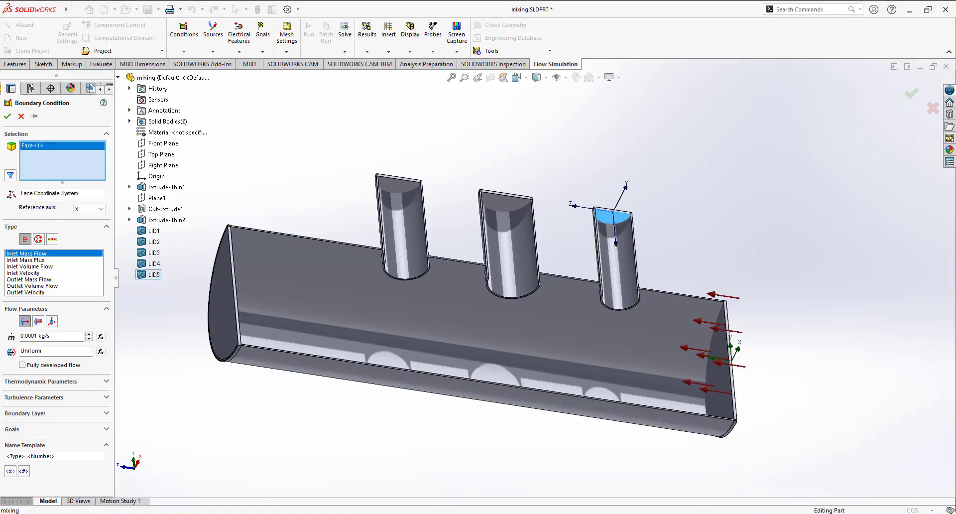
- Set the first branch inlet's temperature to 363 K and accept the condition with the default Inlet Mass Flow type
key(alt+Tab)
key(alt+Tab)
click(58, 381)
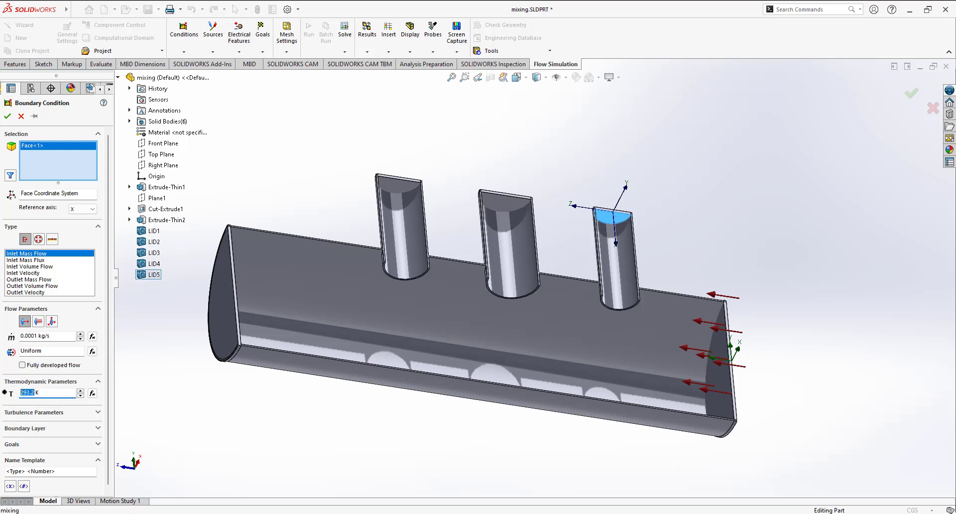
text(363)
click(7, 116)
- Insert an Inlet Velocity boundary condition of 1.2 m/s, consulting the PowerPoint sketch for branch 2
right_click(75, 241)
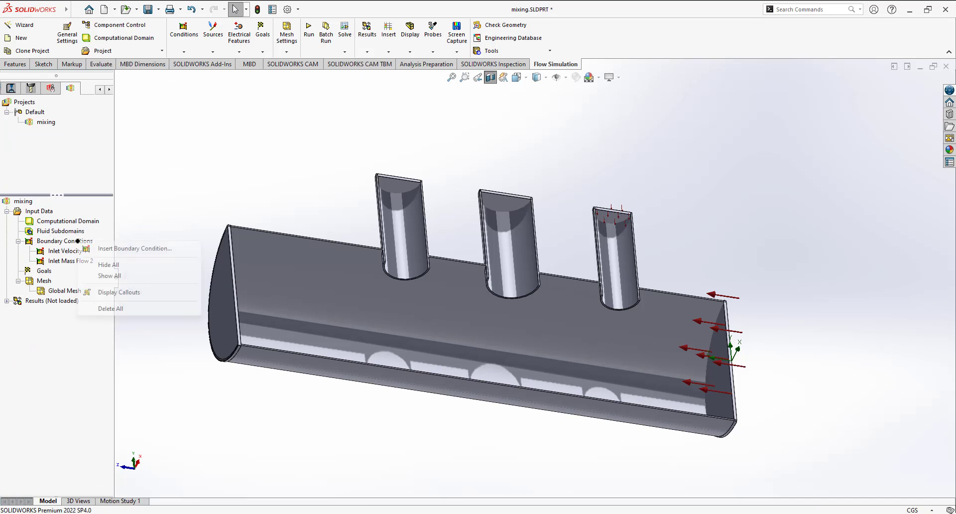
click(152, 245)
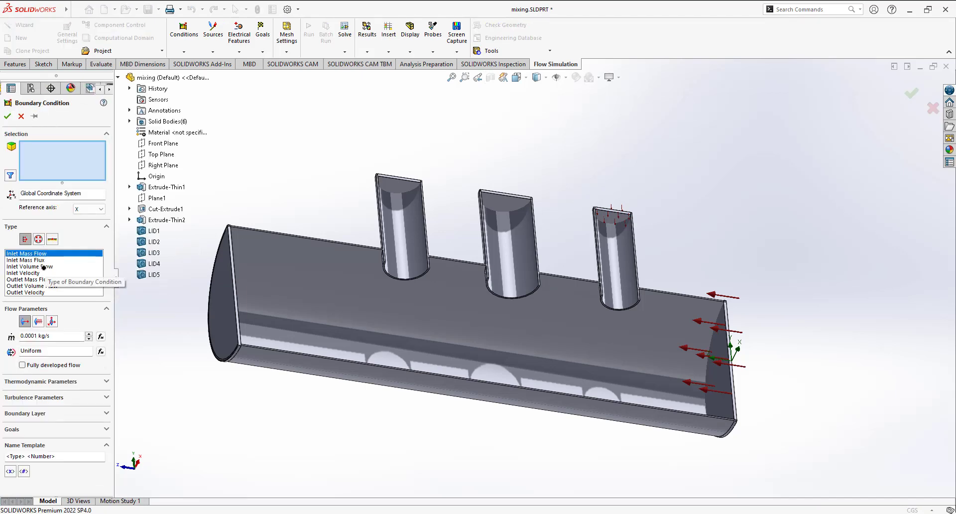
click(38, 273)
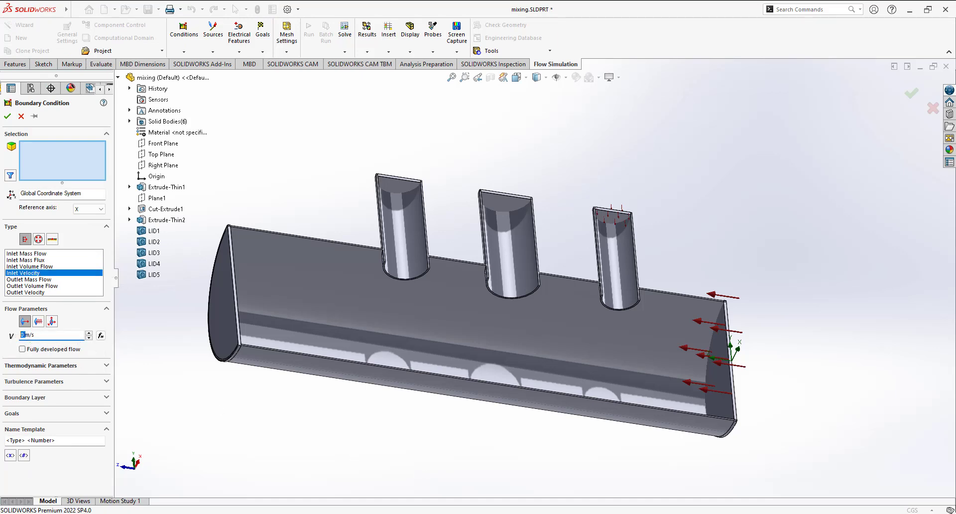
key(alt+Tab)
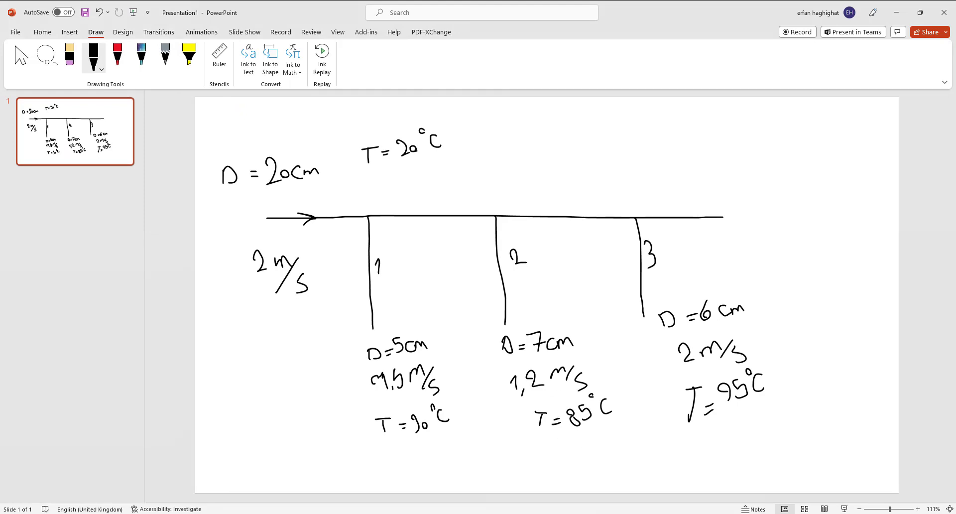
key(alt+Tab)
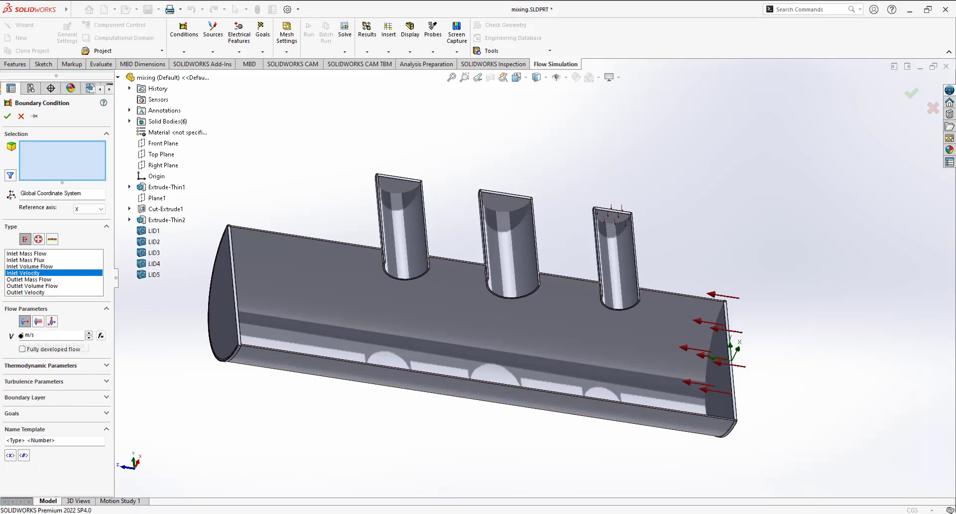
click(20, 336)
text(.2)
key(alt+Tab)
key(alt+Tab)
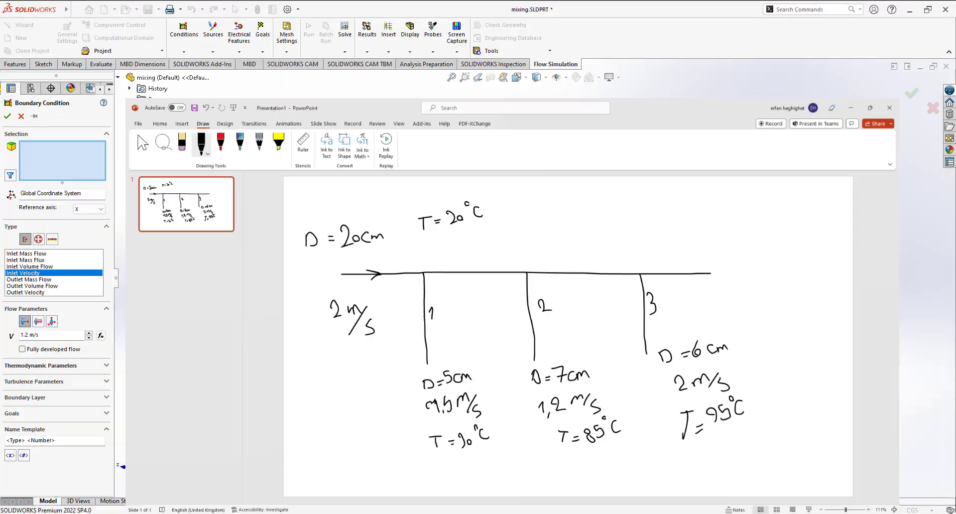
- Set the inlet temperature to 358.15 K and apply the condition to the middle branch's inner lid face
click(64, 366)
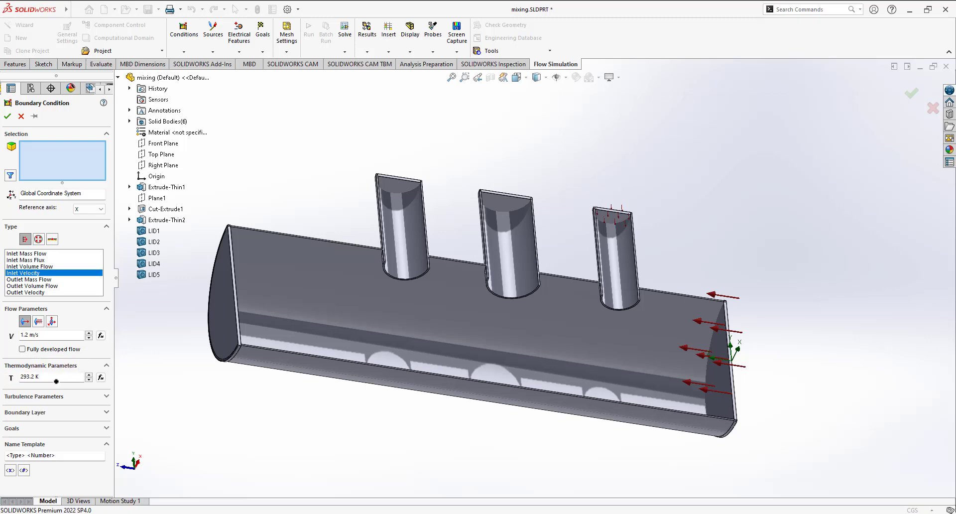
drag(32, 376, 12, 378)
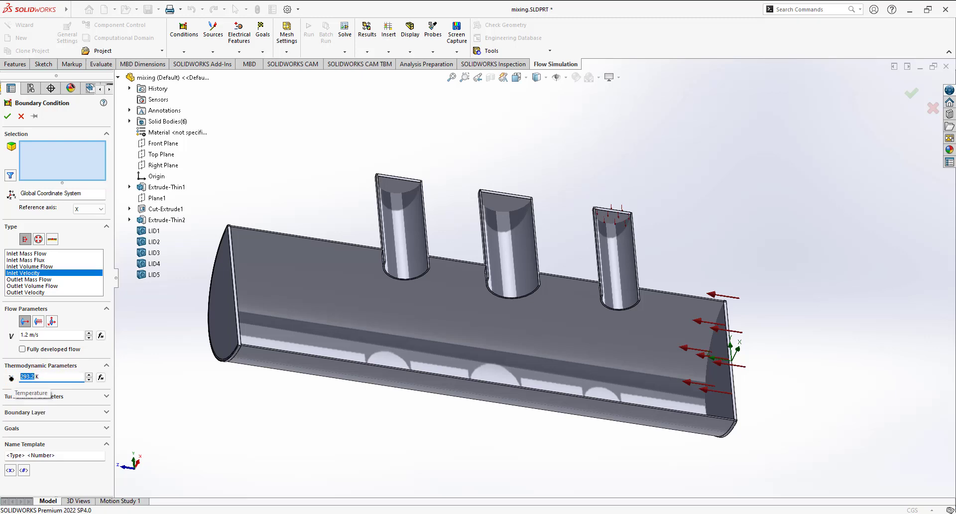
text(3)
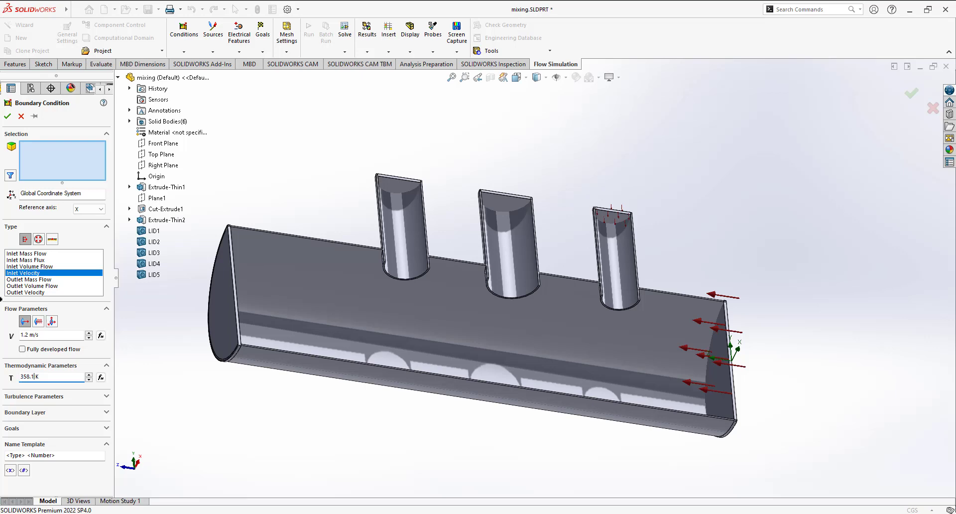
click(7, 116)
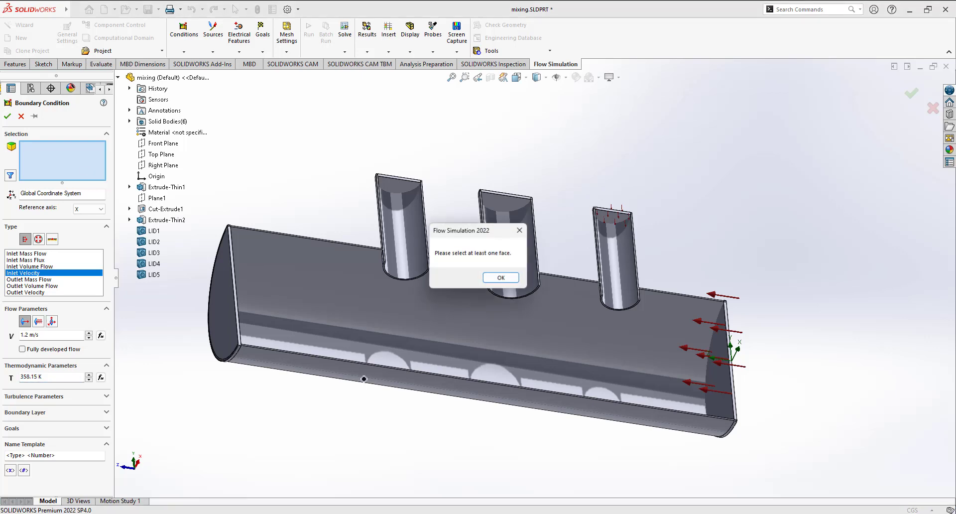
click(500, 278)
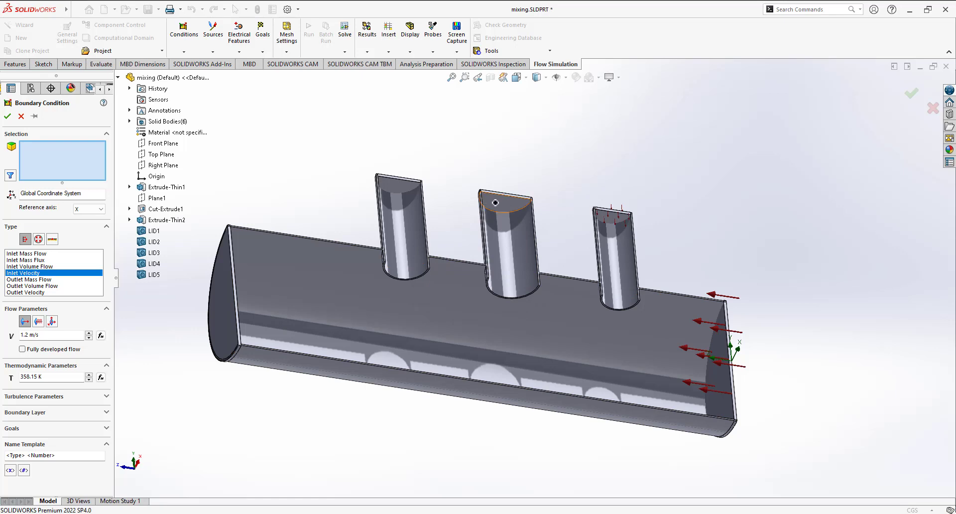
click(496, 202)
click(8, 117)
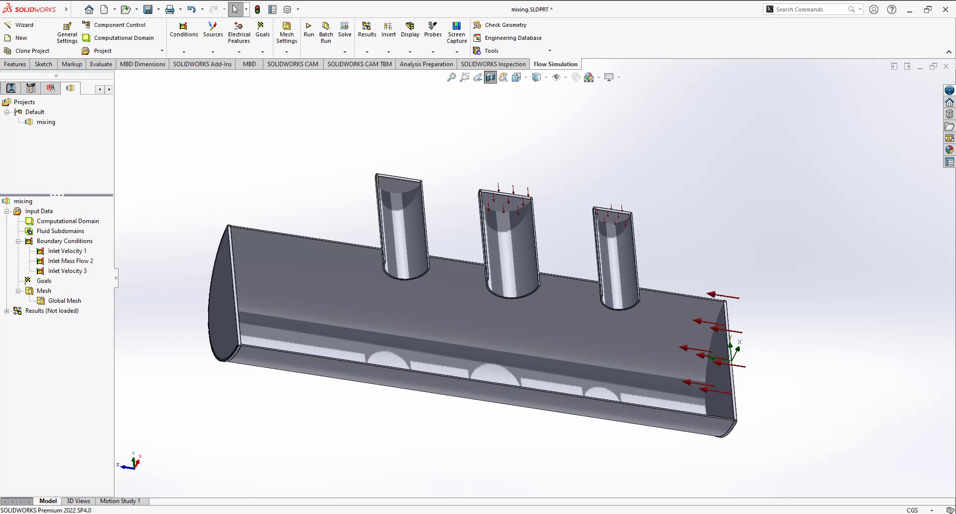
- Check branch 3 in the PowerPoint sketch and insert an Inlet Velocity boundary condition of 2 m/s
key(alt+Tab)
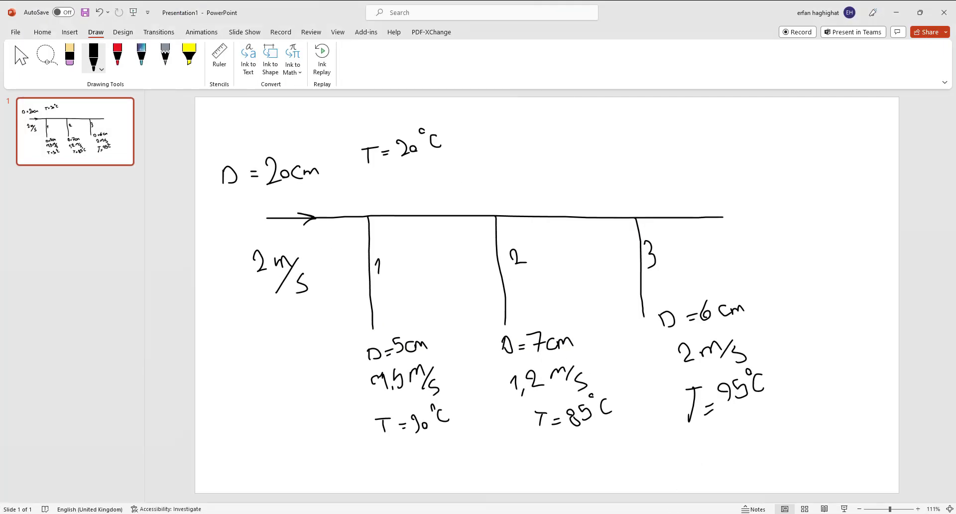
key(alt+Tab)
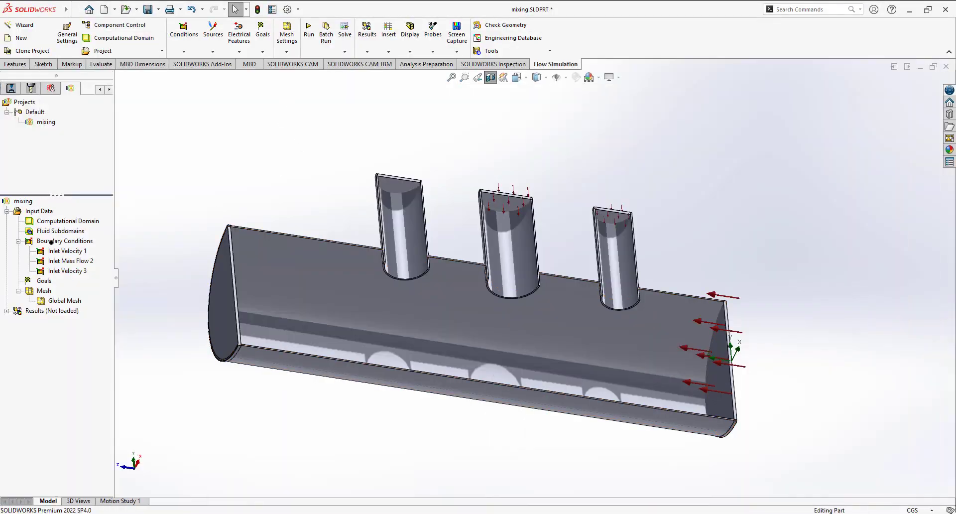
right_click(52, 243)
click(79, 251)
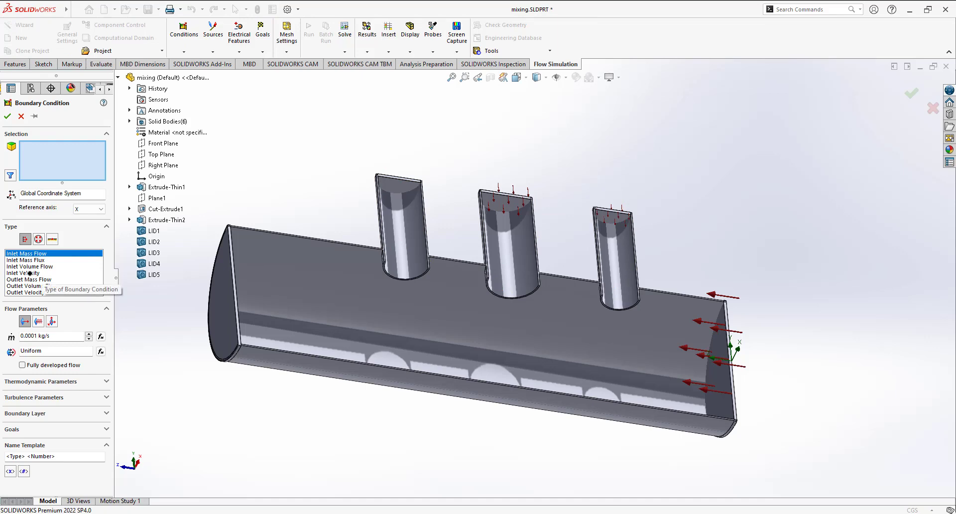
click(30, 273)
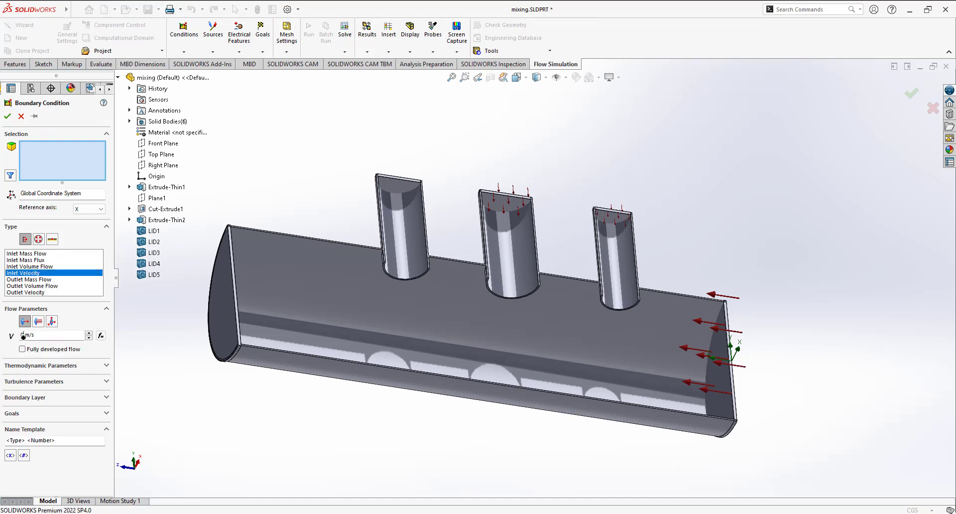
double_click(23, 336)
text(2)
- Set the inlet temperature to 368.15 K and apply the condition to the inner lid face of the branch farthest from the main inlet
click(57, 366)
double_click(29, 377)
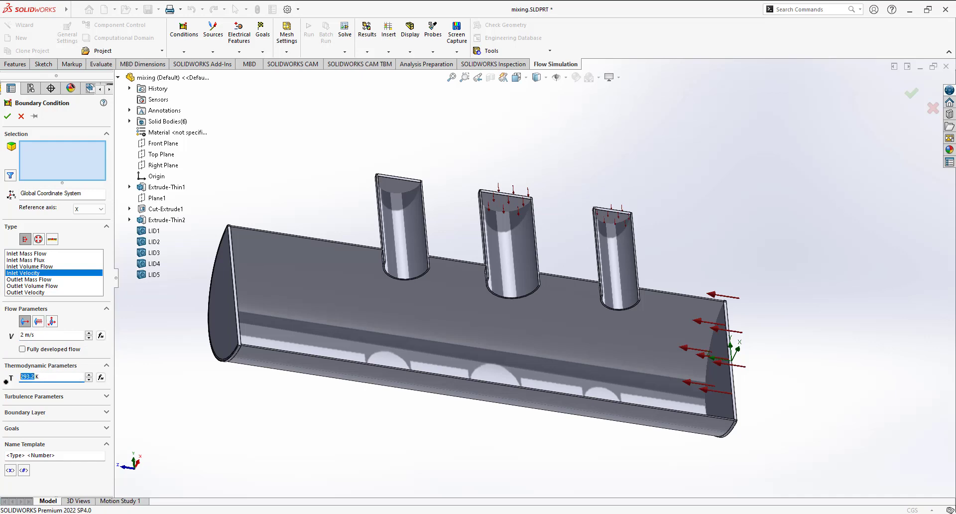
text(3)
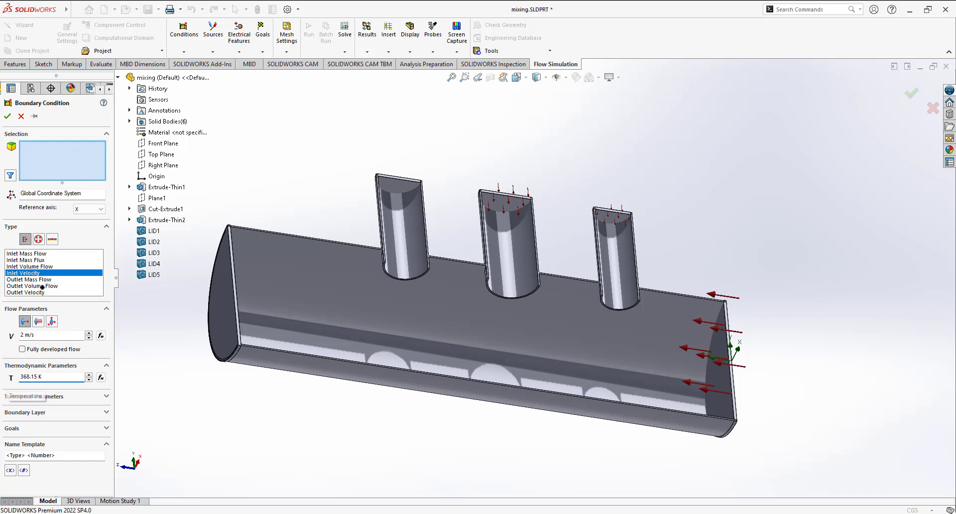
click(388, 185)
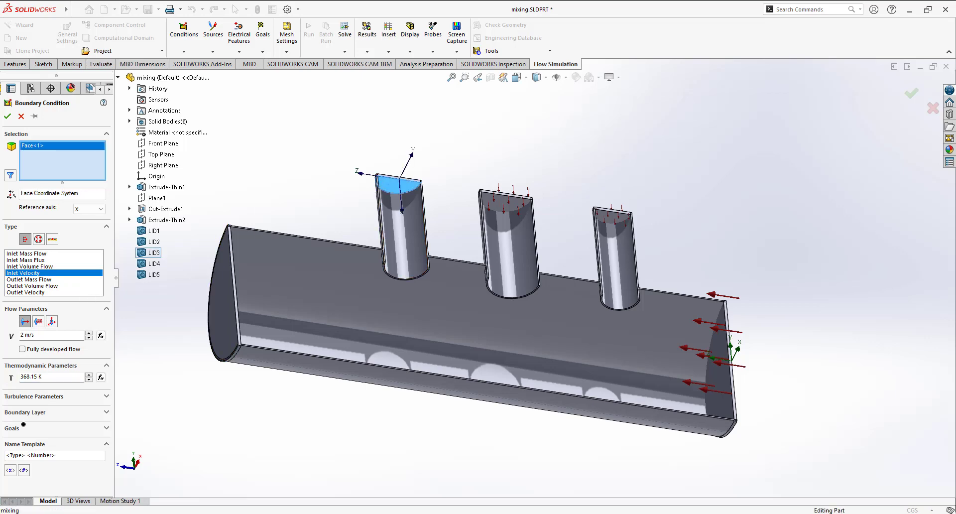
click(7, 116)
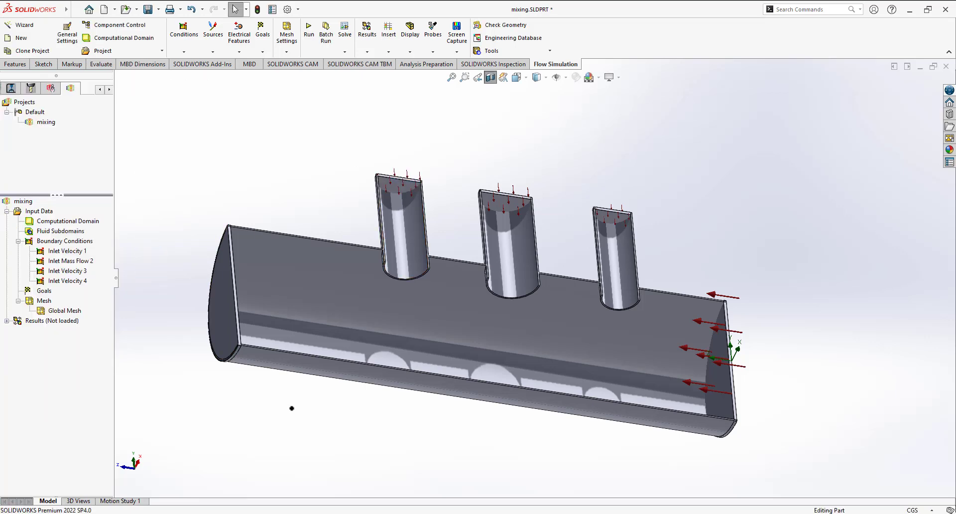
- Apply an Environment Pressure boundary condition with default values to the inner lid face at the main pipe's outlet end
middle_drag(291, 405, 472, 333)
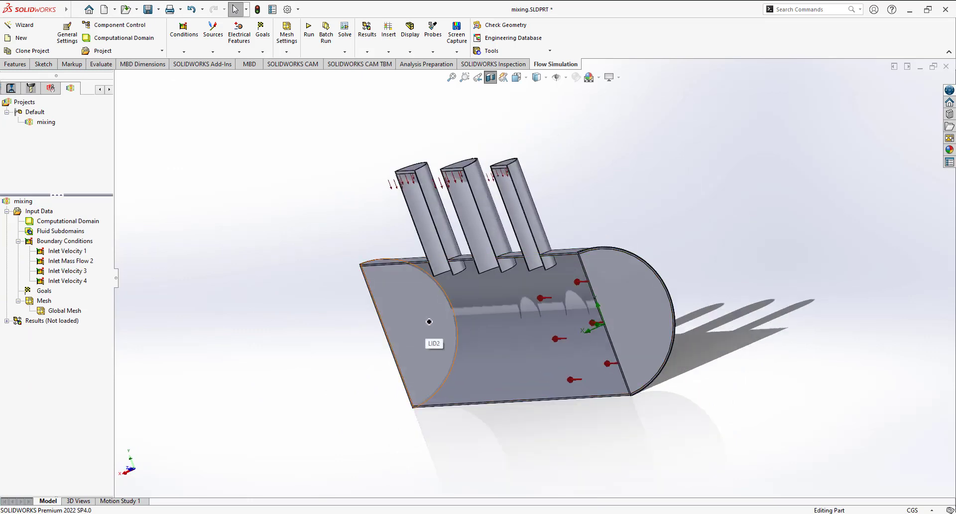
right_click(86, 240)
click(142, 249)
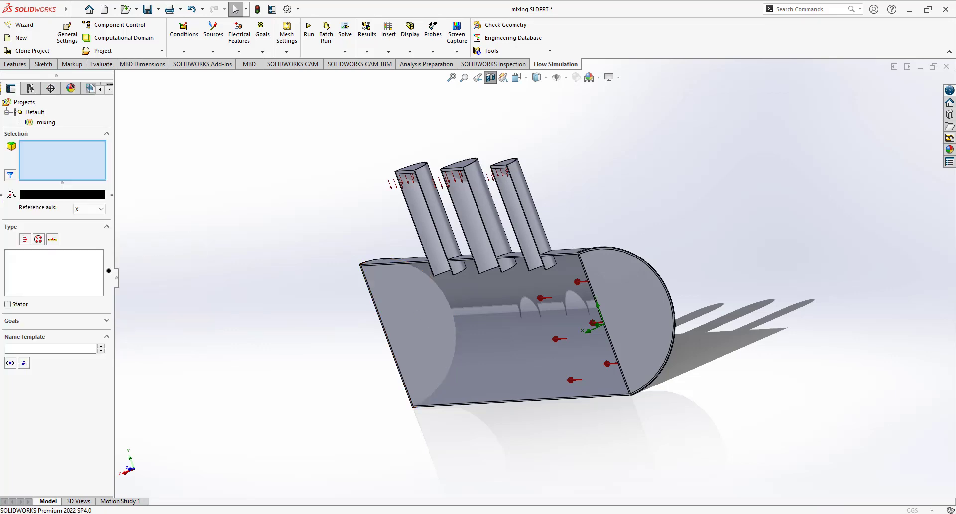
click(39, 239)
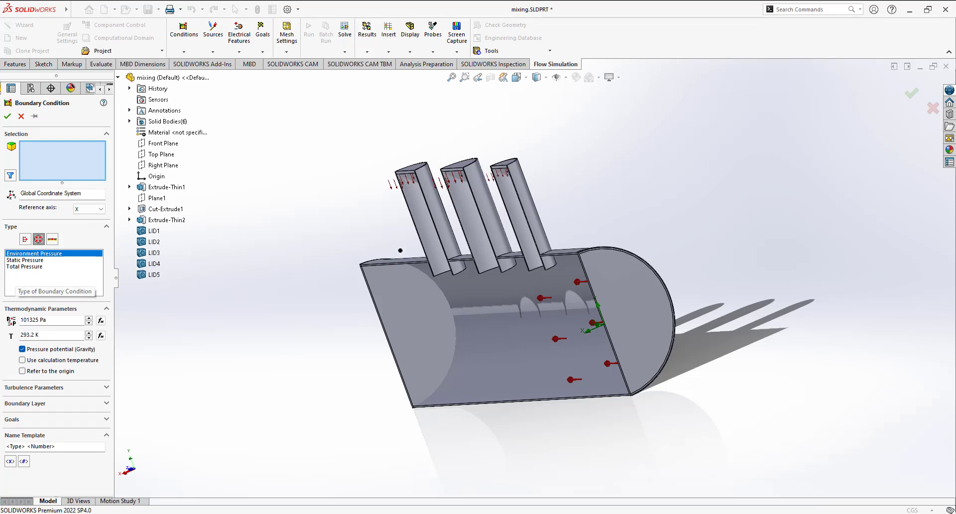
click(405, 312)
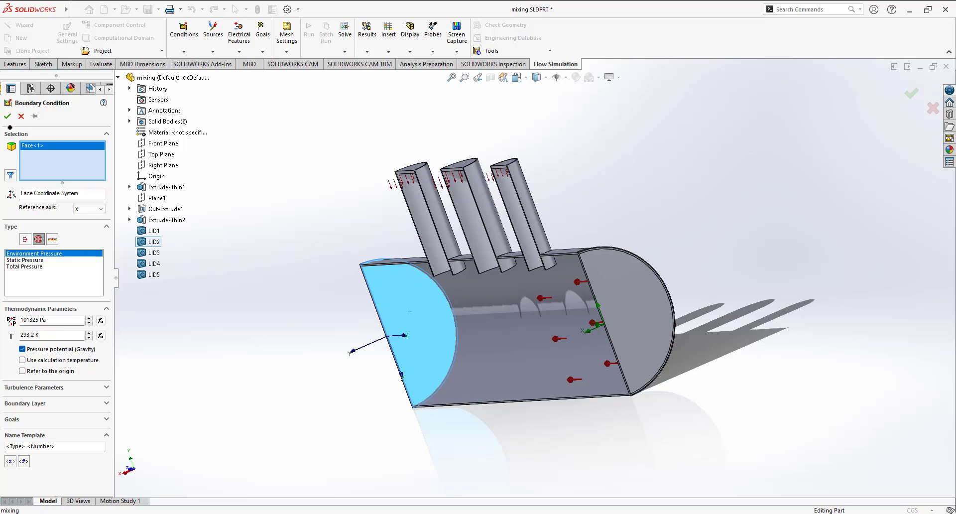
click(8, 116)
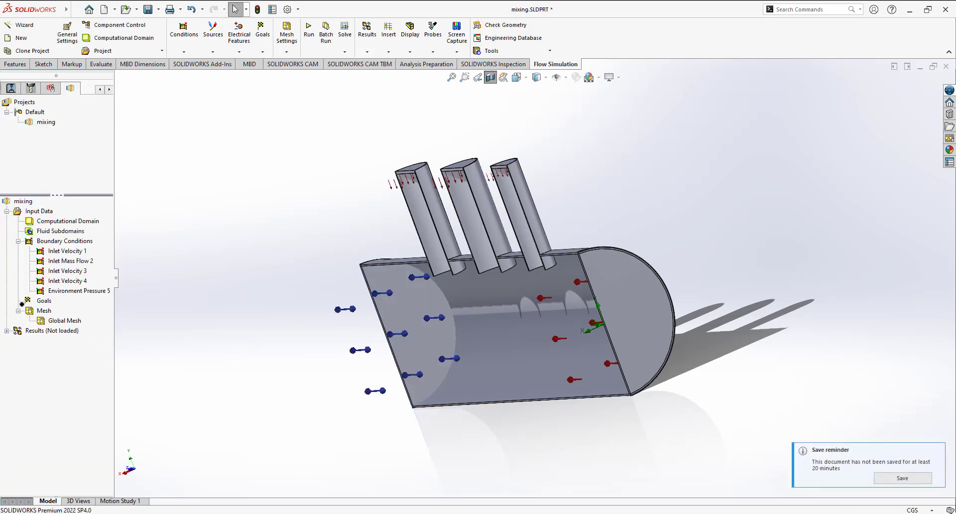
- Insert global goals for the average fluid temperature and the average velocity
right_click(42, 300)
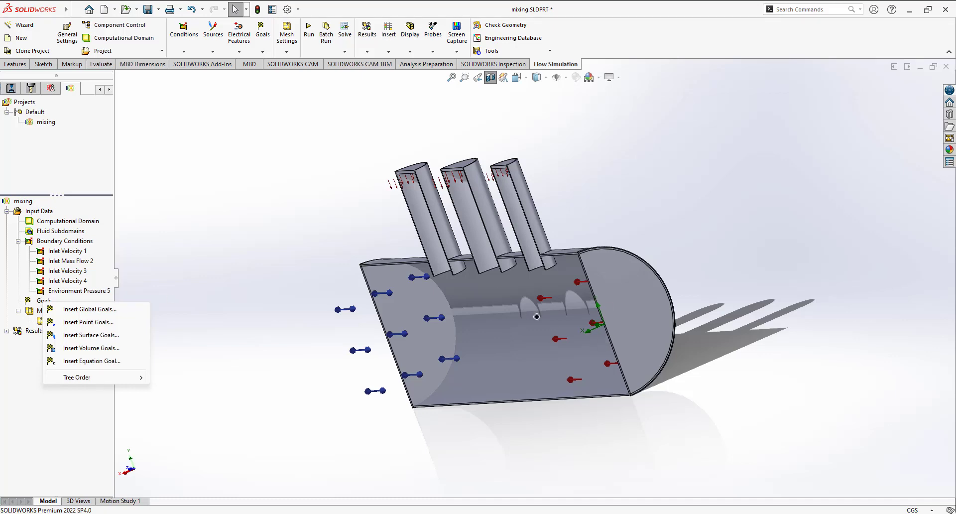
click(99, 309)
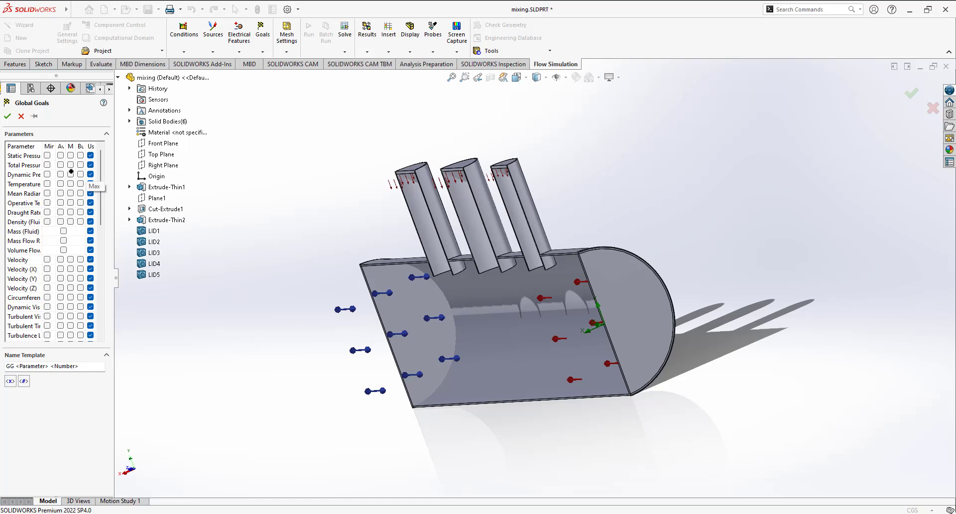
click(60, 184)
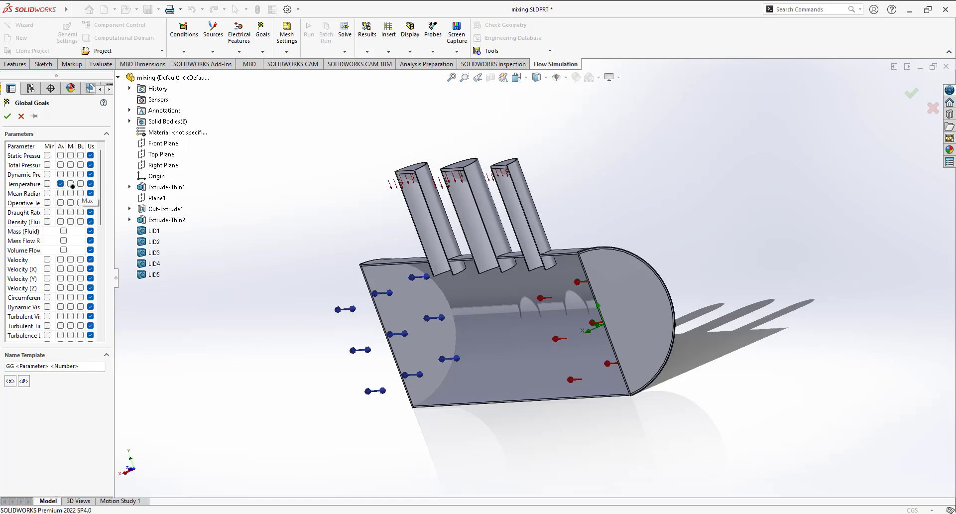
click(61, 259)
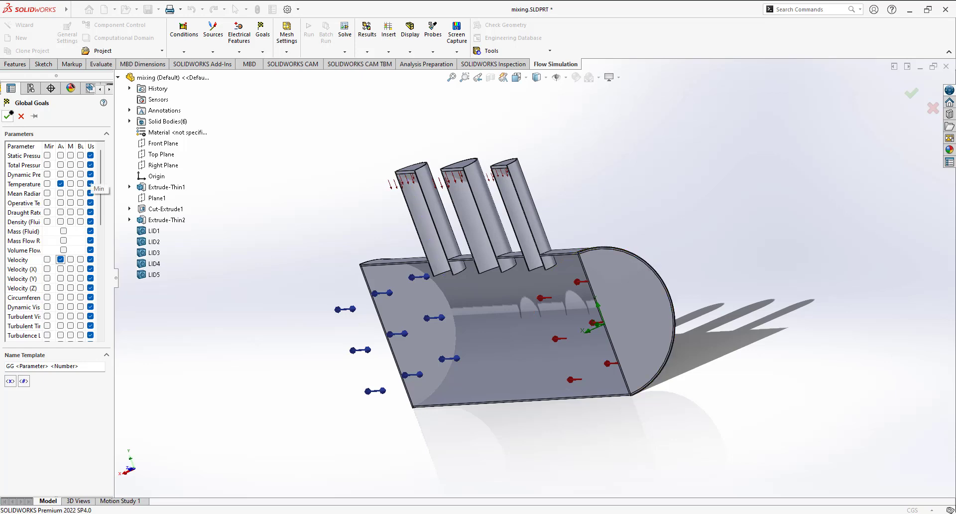
click(8, 116)
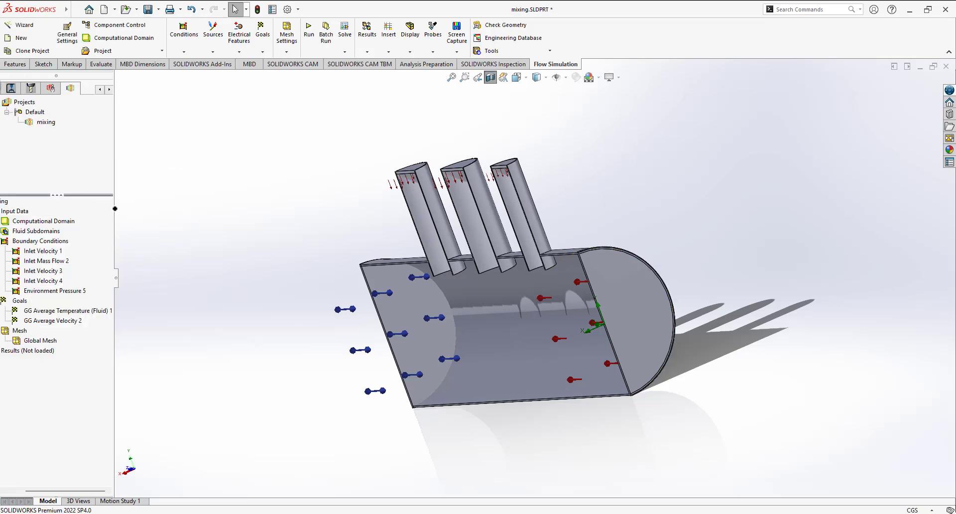
- Run the flow simulation of the mixing project with the default run settings
click(309, 31)
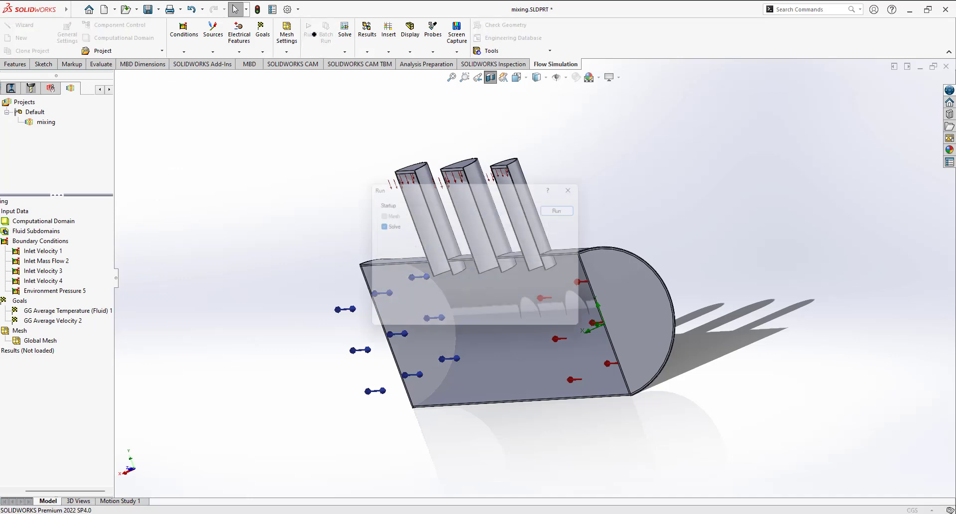
click(569, 207)
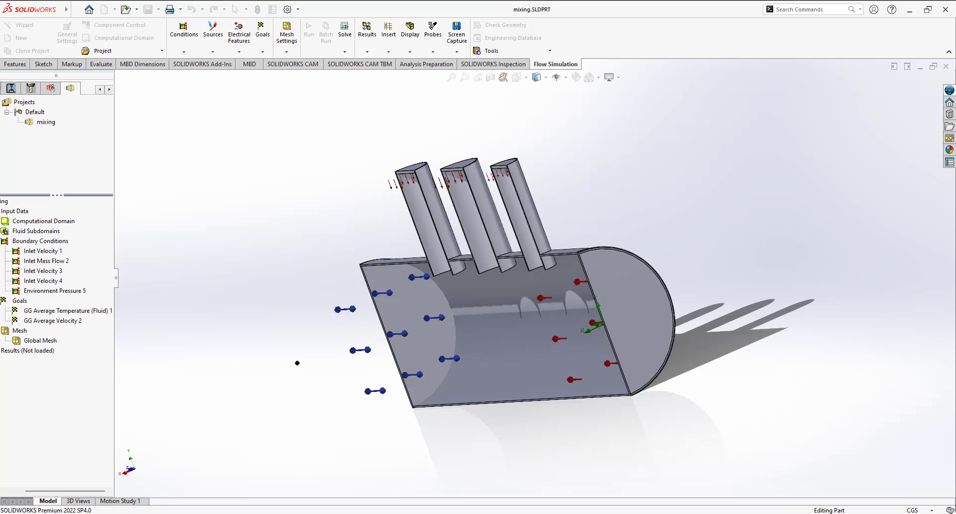
middle_drag(491, 444, 603, 399)
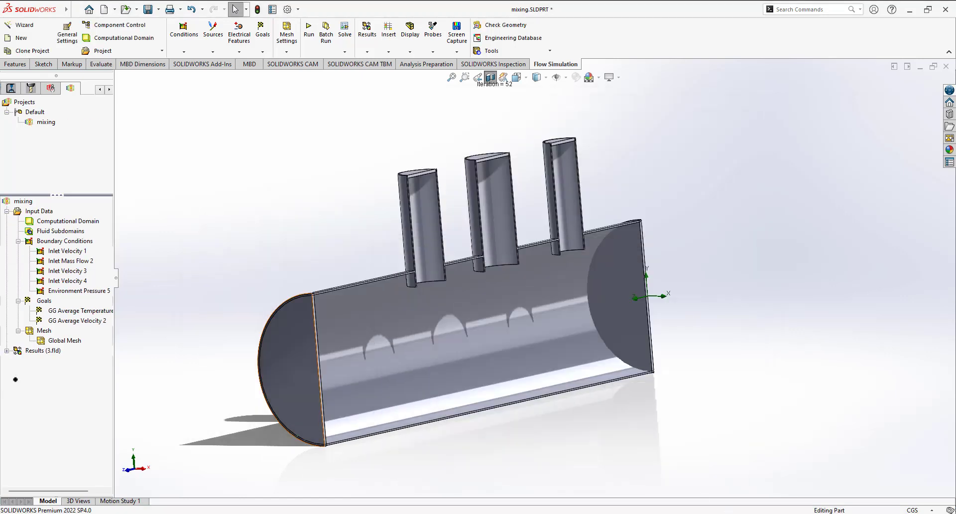
- Create a cut plot on the Right Plane showing Temperature contours
click(8, 351)
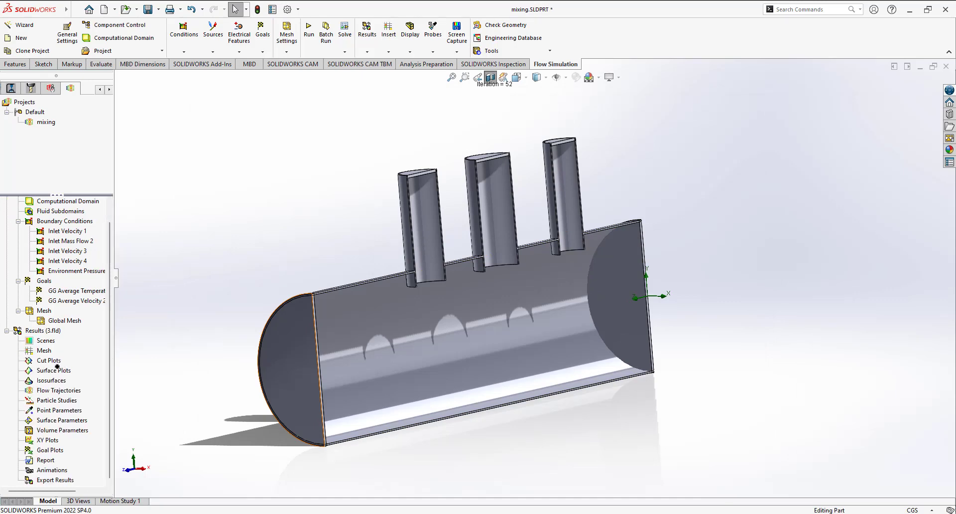
right_click(48, 360)
click(65, 367)
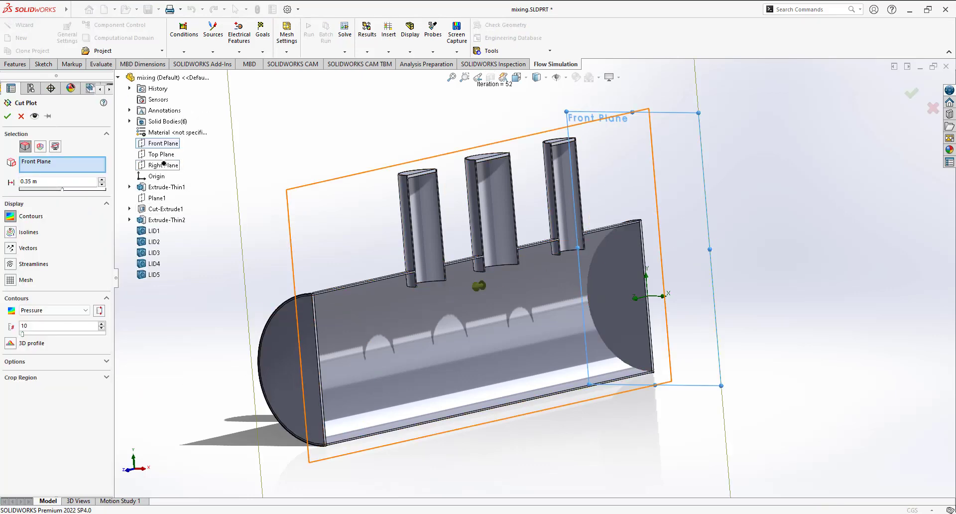
click(163, 165)
click(82, 311)
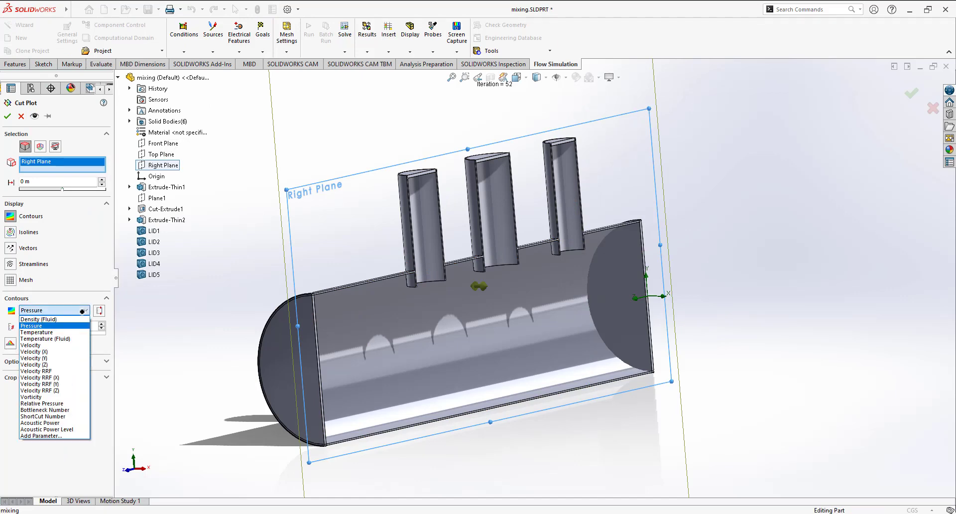
click(38, 333)
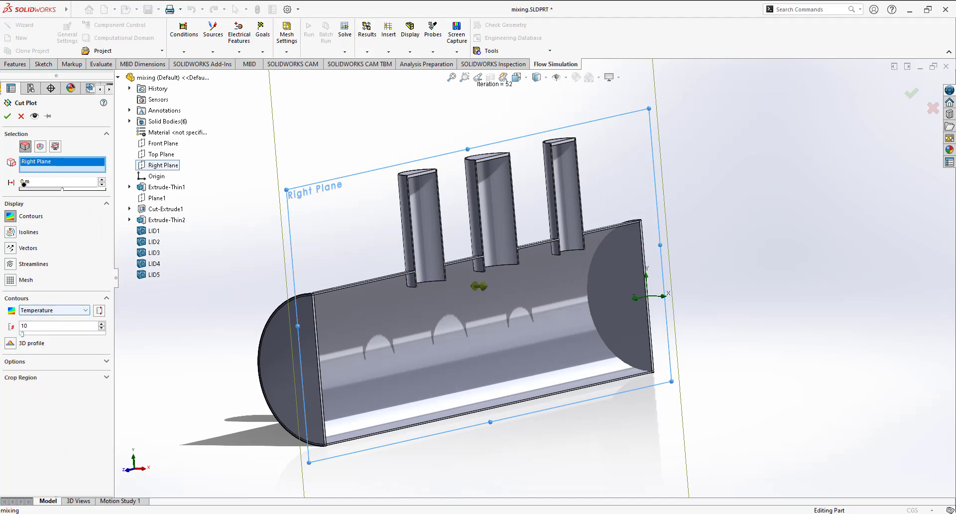
click(7, 116)
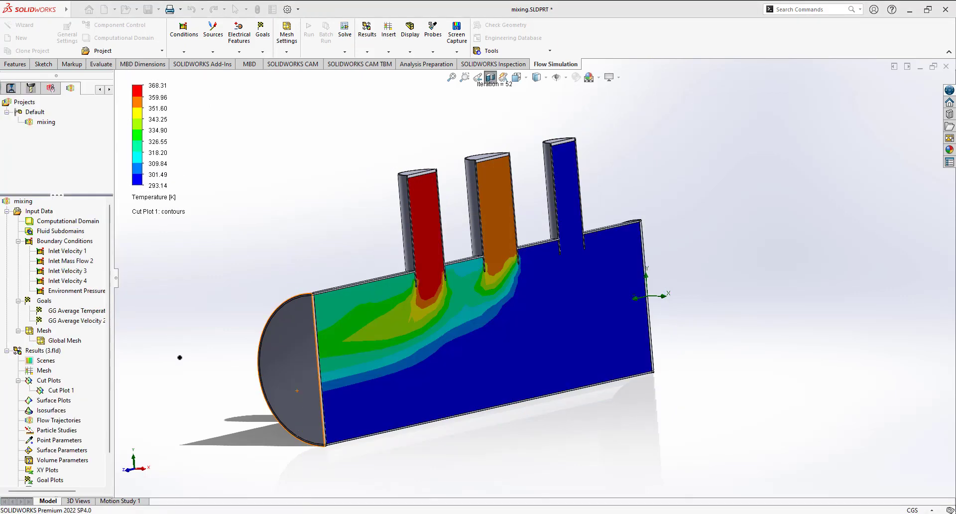
- Check the inlet mass flow condition on the branch nearest the main inlet and delete the temperature cut plot
middle_drag(205, 383, 160, 388)
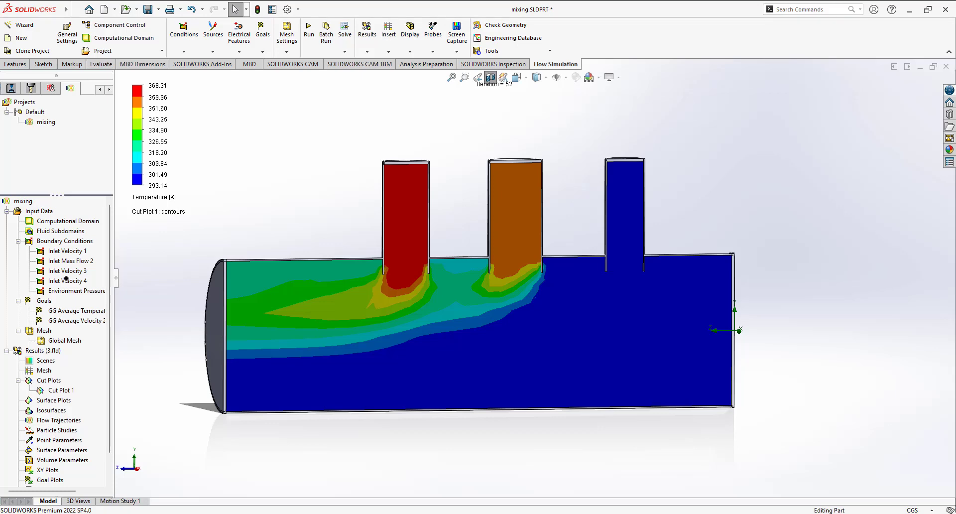
click(66, 260)
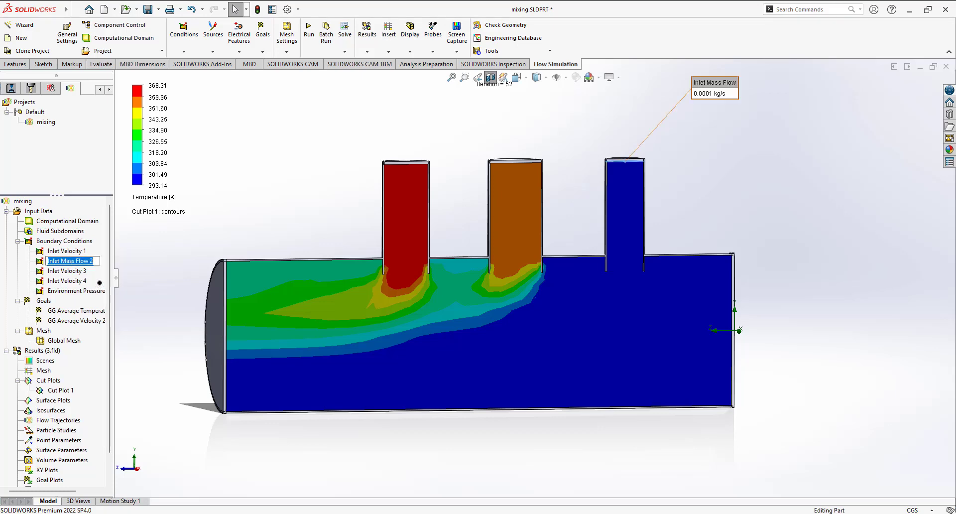
right_click(59, 391)
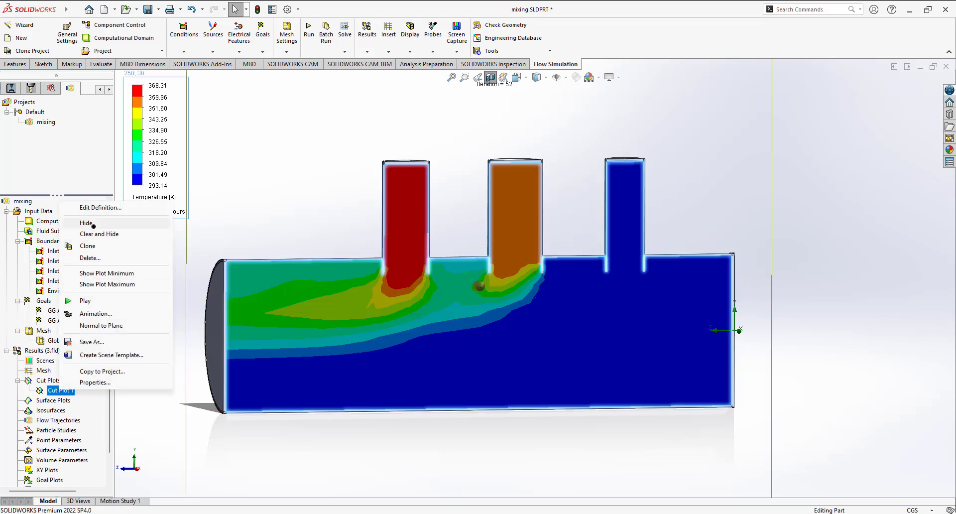
click(90, 258)
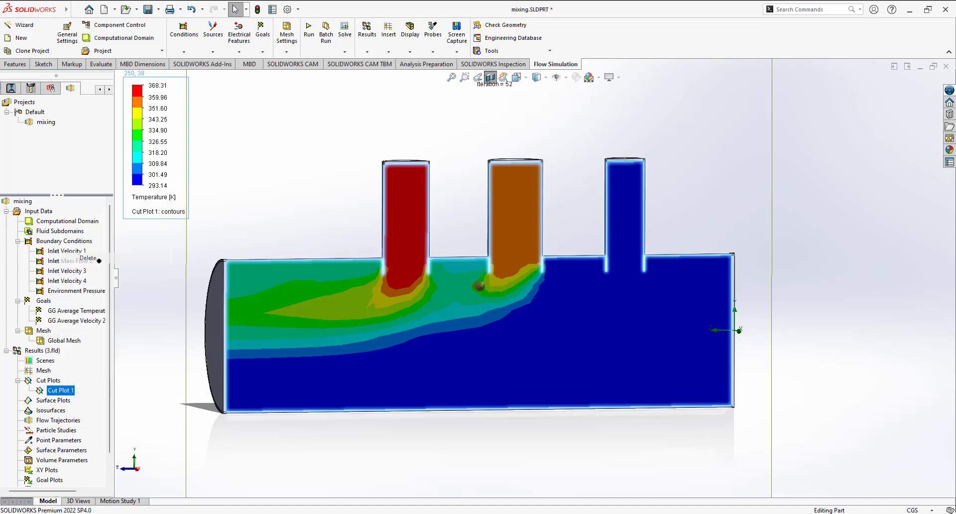
click(529, 227)
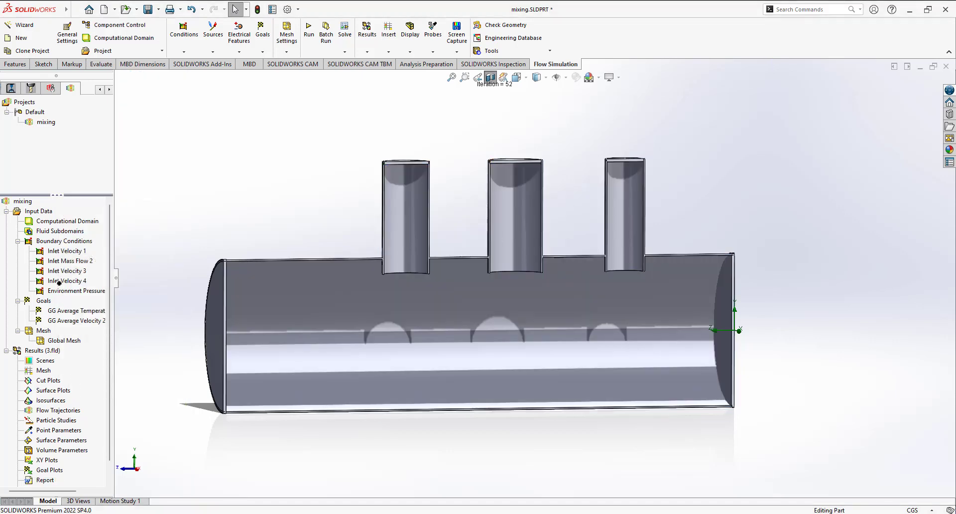
- Check branch 1 in the PowerPoint sketch and change its inlet mass flow condition to Inlet Velocity of 1.5 m/s
click(65, 263)
double_click(66, 261)
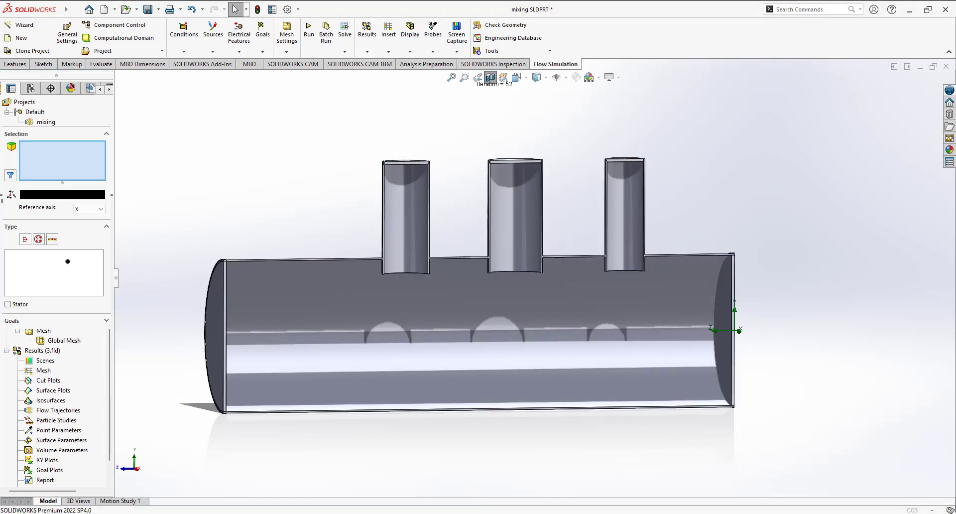
click(66, 260)
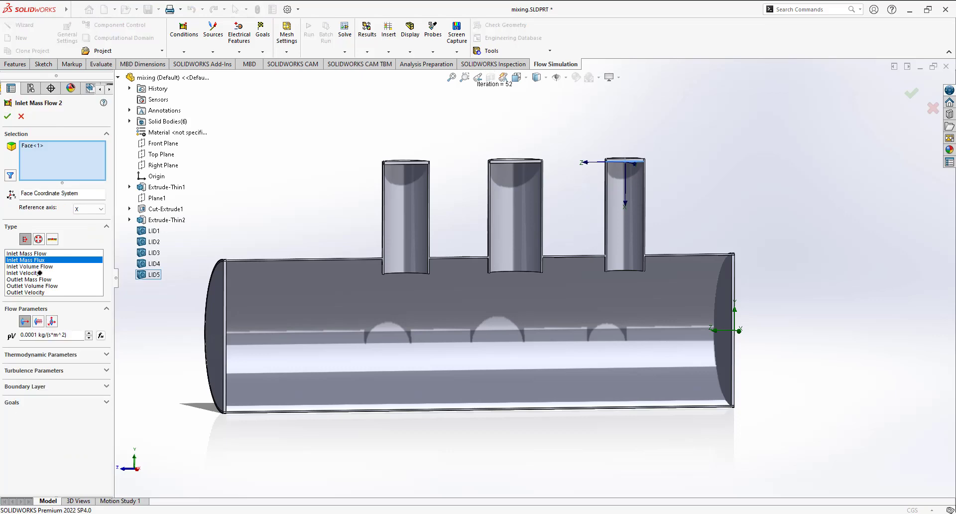
click(39, 267)
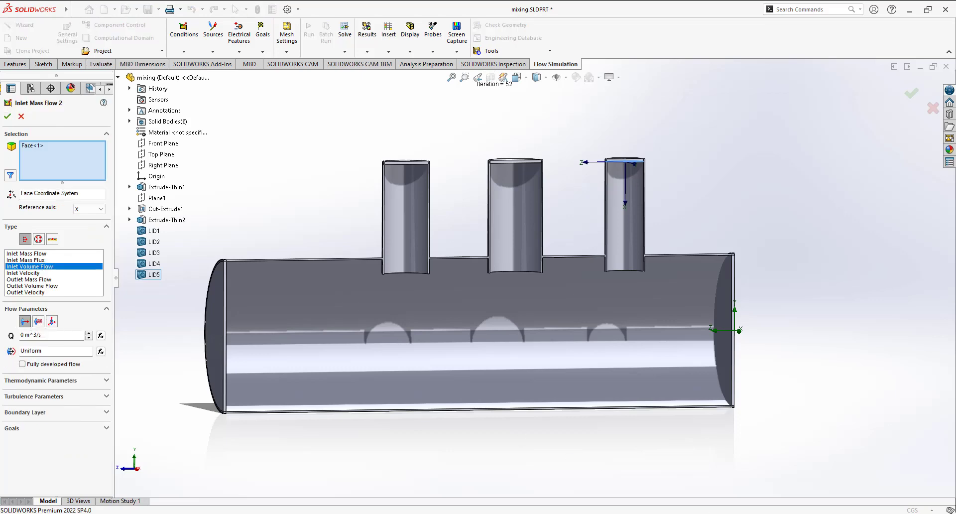
click(699, 513)
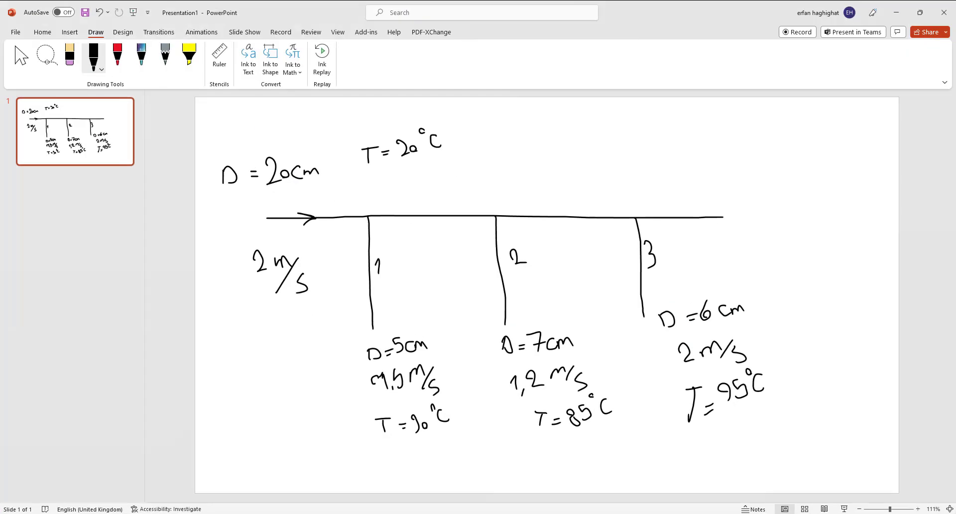
key(alt+Tab)
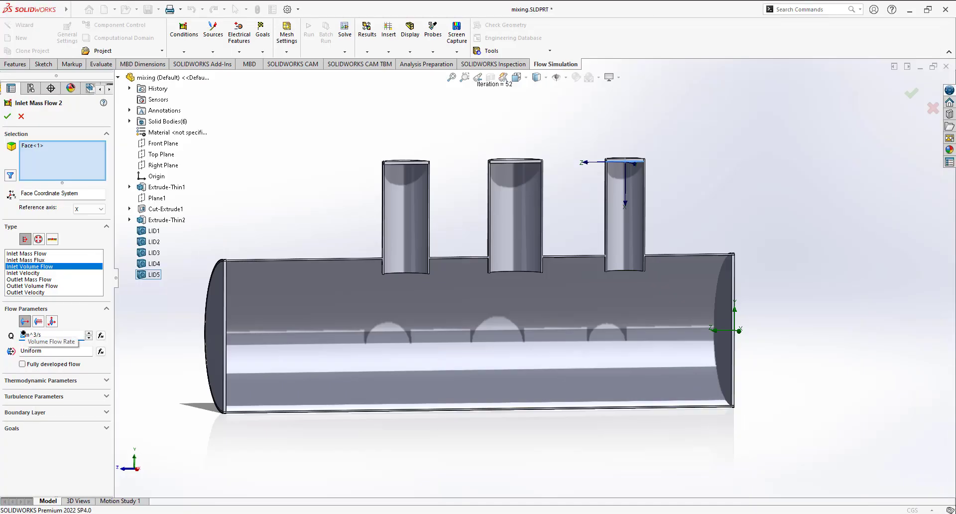
click(35, 272)
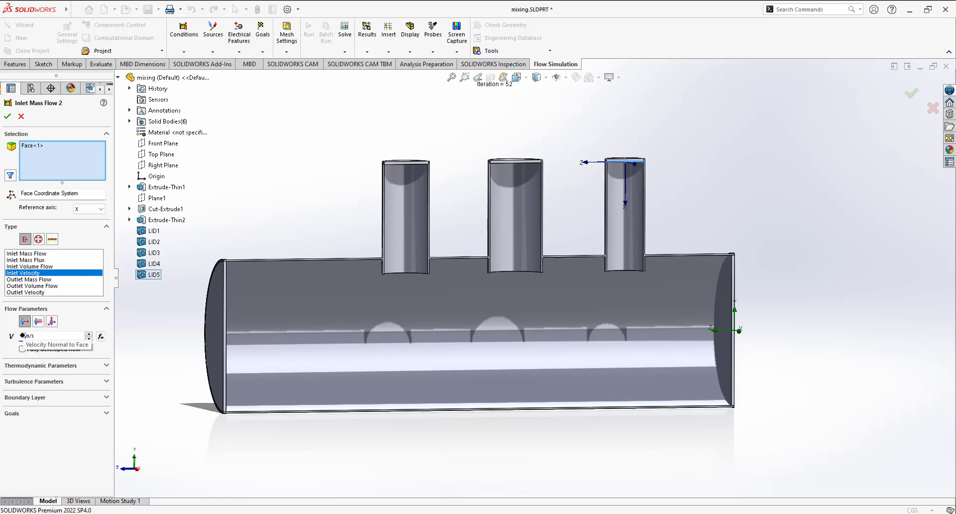
click(89, 362)
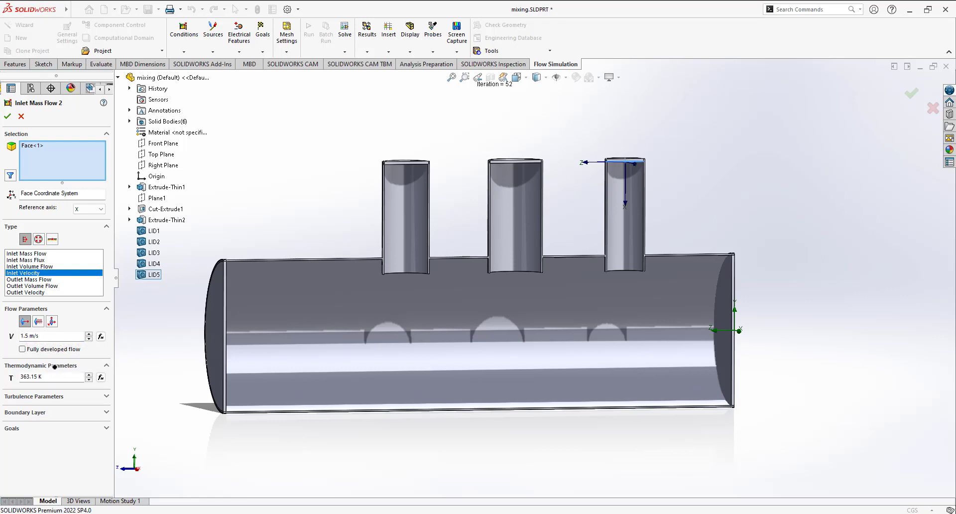
click(6, 116)
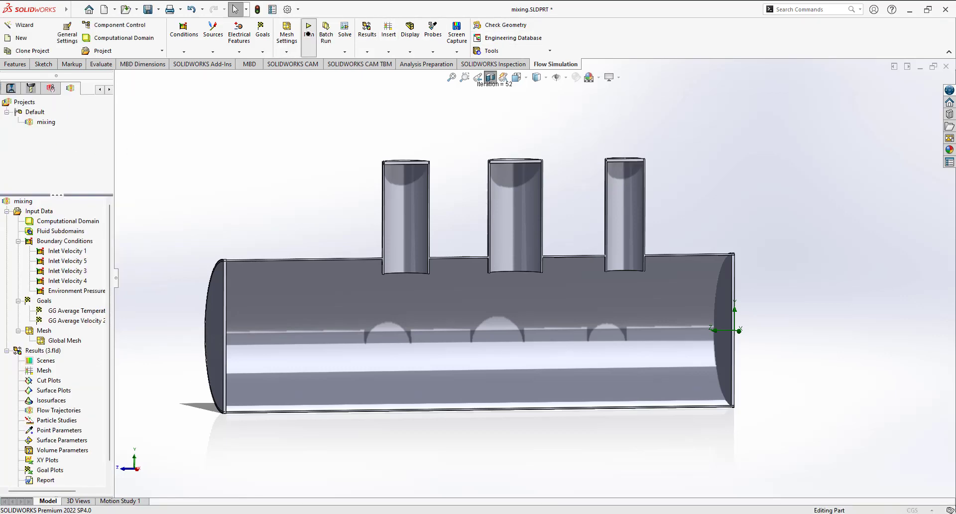
- Rerun the simulation as a new calculation and check its progress in the solver window
click(308, 33)
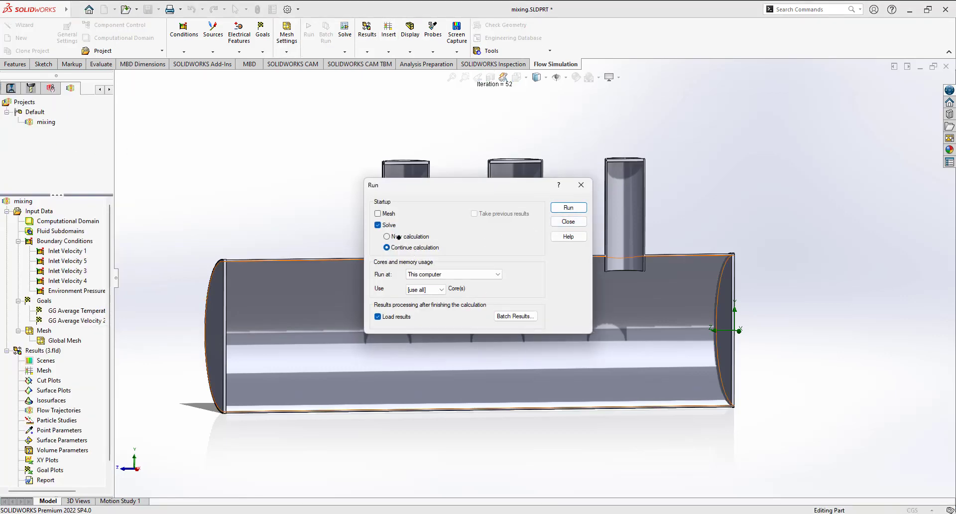
click(564, 209)
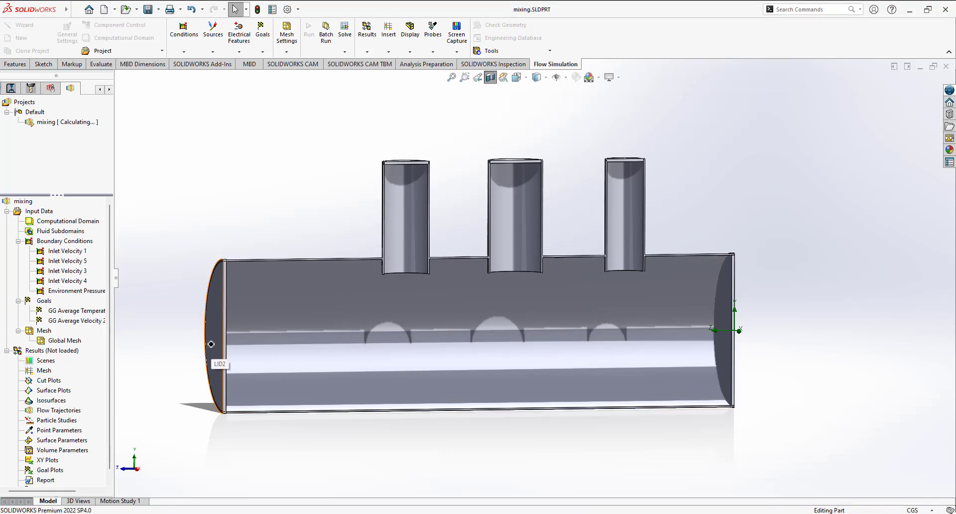
mouse_move(743, 513)
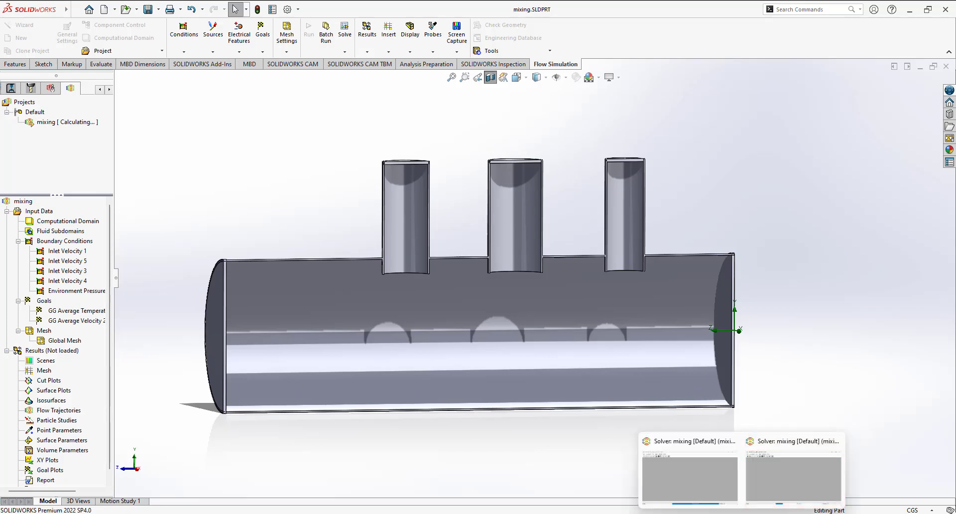
click(733, 441)
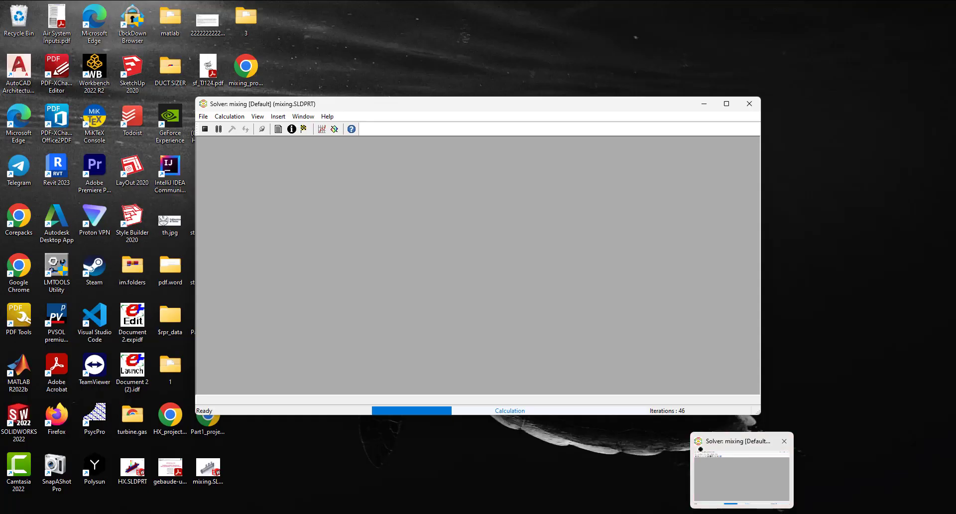
click(700, 449)
click(699, 107)
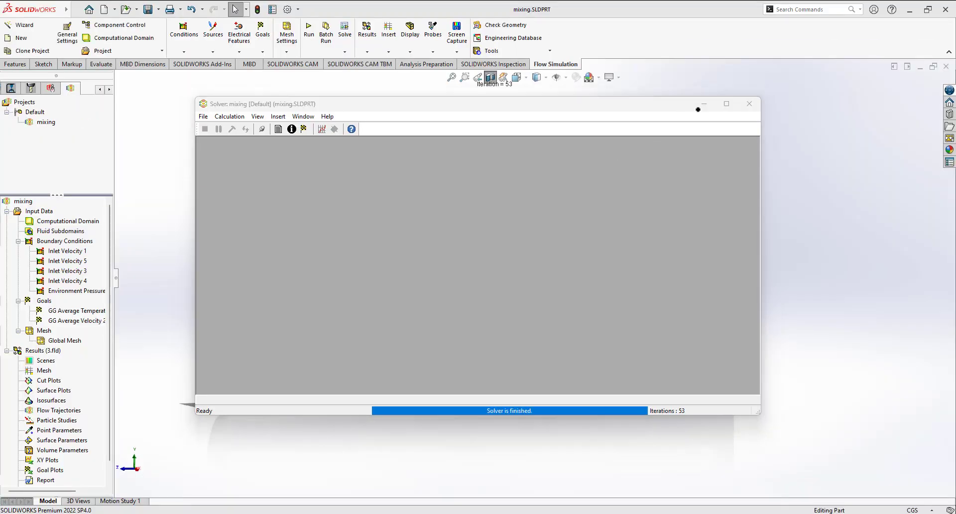
- Create a cut plot on the Right Plane showing Temperature contours for the new calculation
right_click(49, 381)
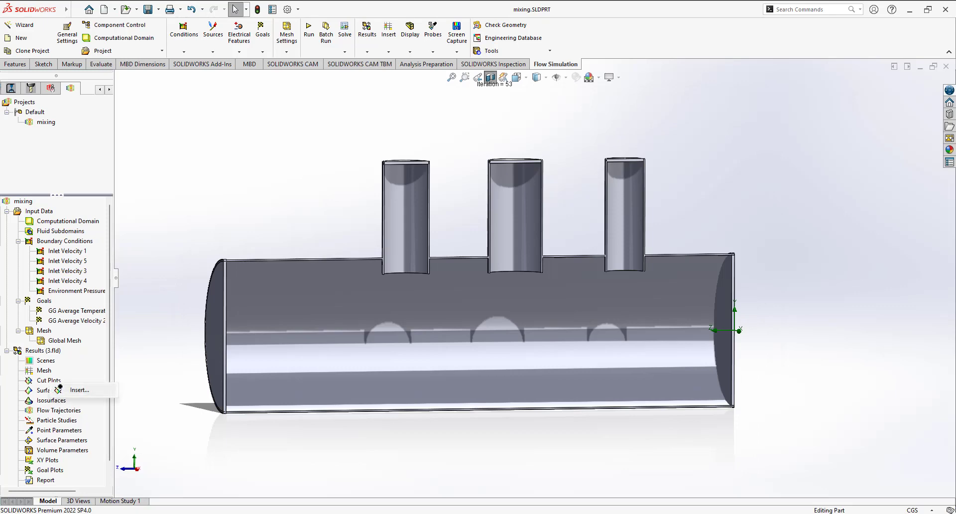
click(65, 388)
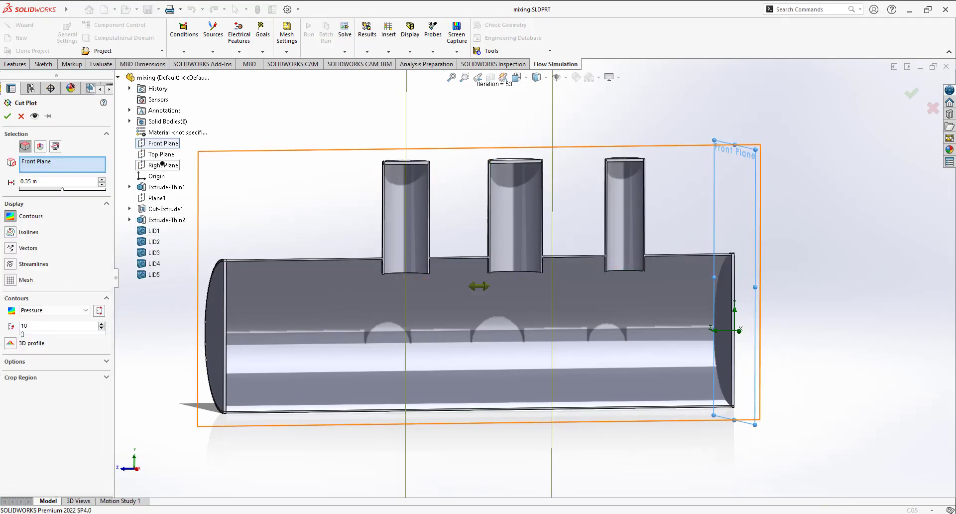
click(162, 165)
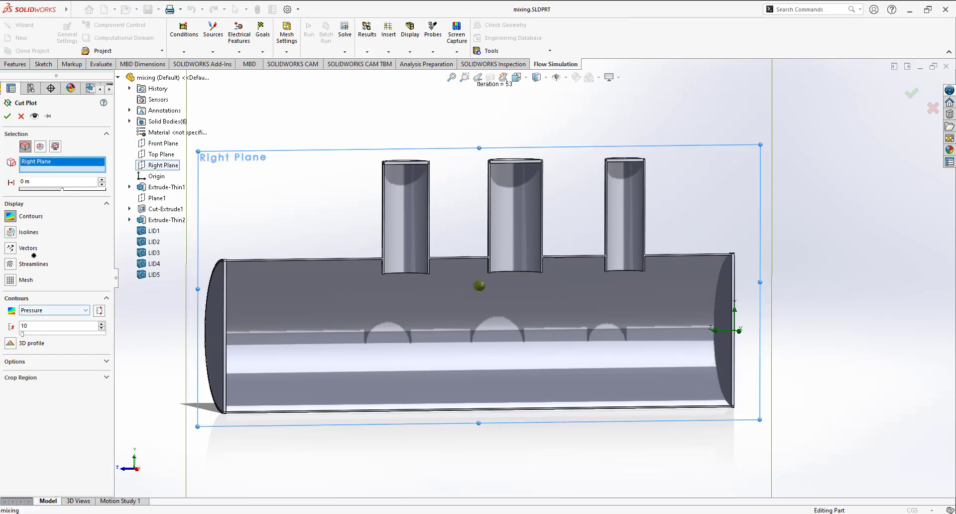
click(83, 310)
click(68, 331)
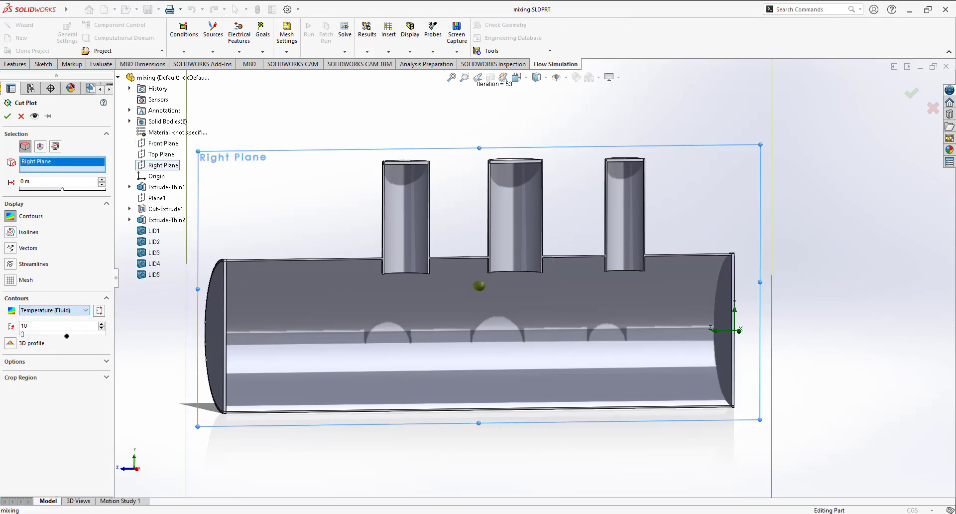
click(77, 313)
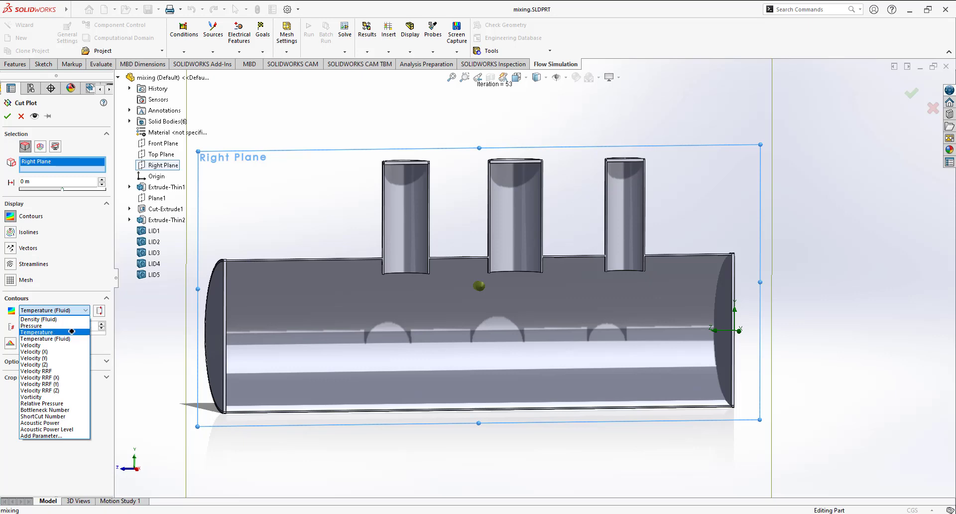
click(45, 328)
key(Return)
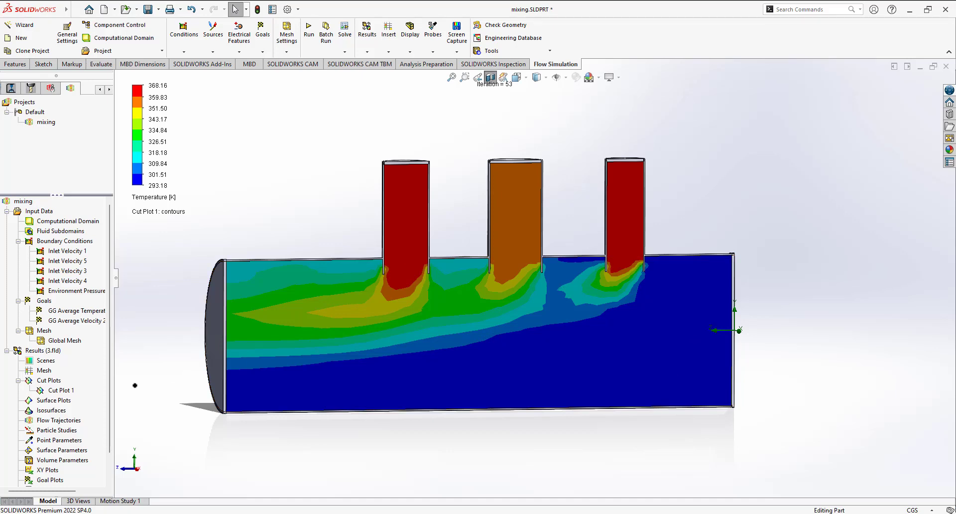
- Clear and hide the temperature cut plot, and start flow trajectories with the main pipe and three branch inner walls as starting faces
right_click(73, 390)
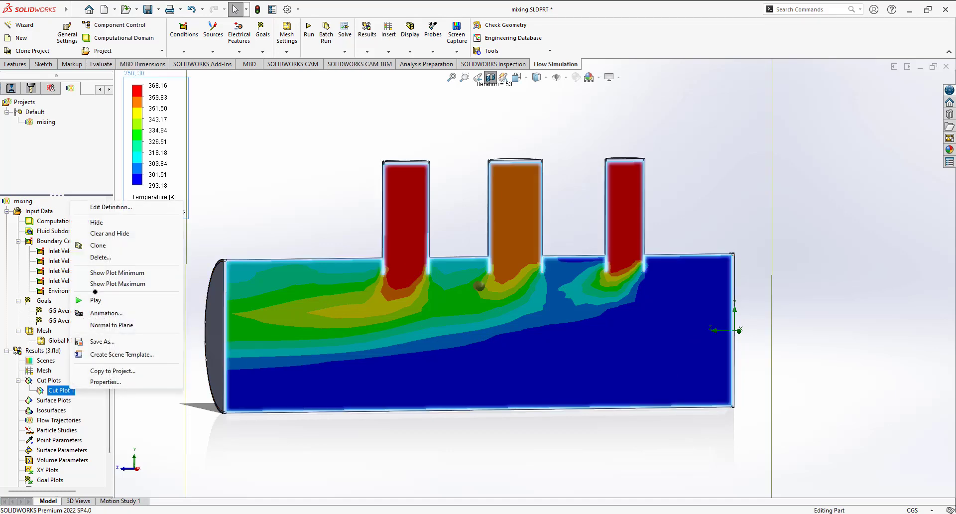
click(106, 233)
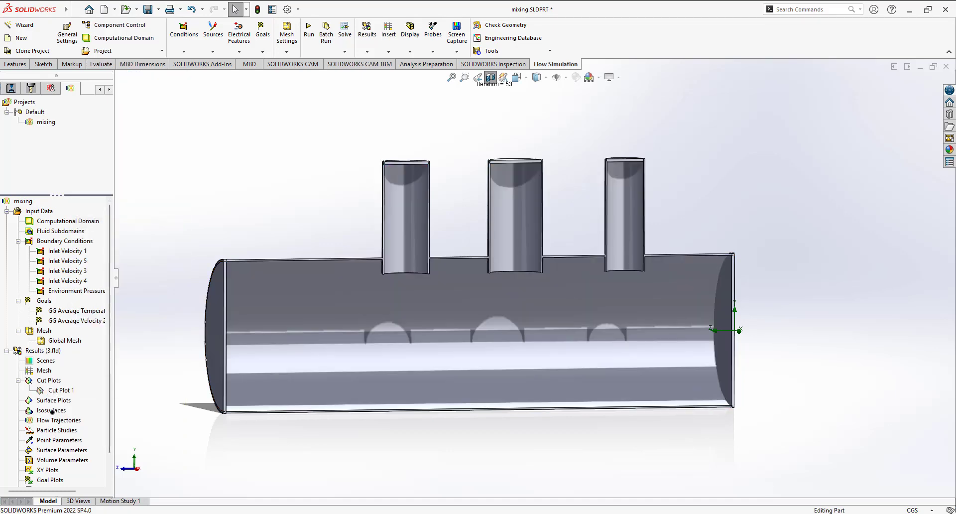
double_click(95, 426)
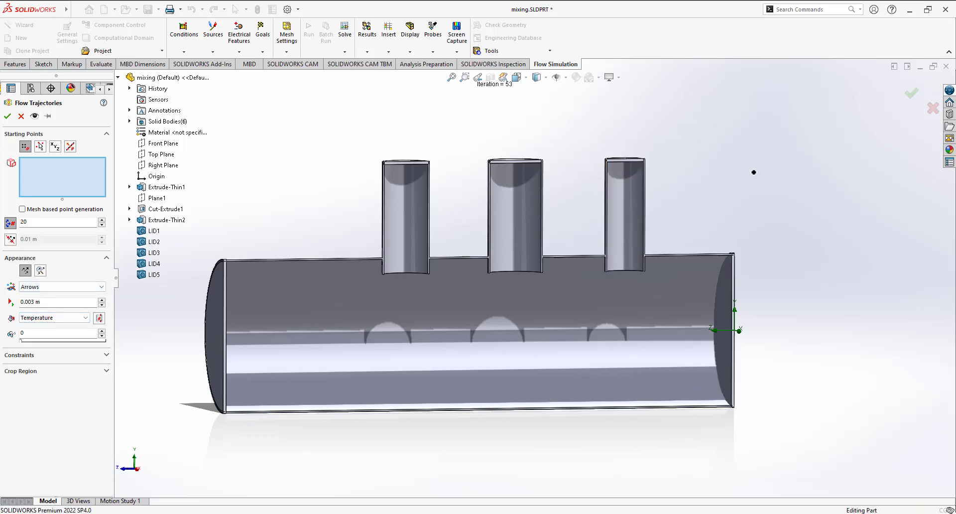
drag(755, 155, 466, 357)
click(605, 307)
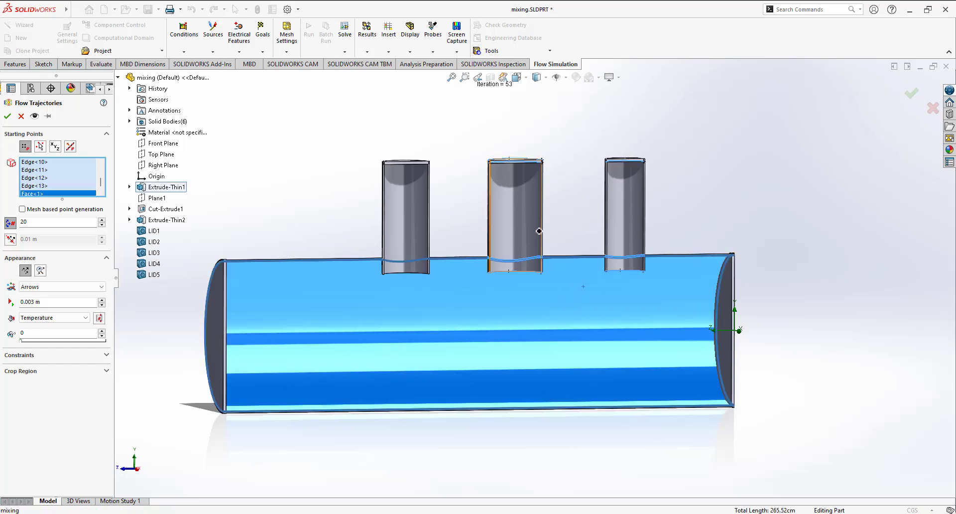
click(537, 230)
click(627, 220)
click(390, 212)
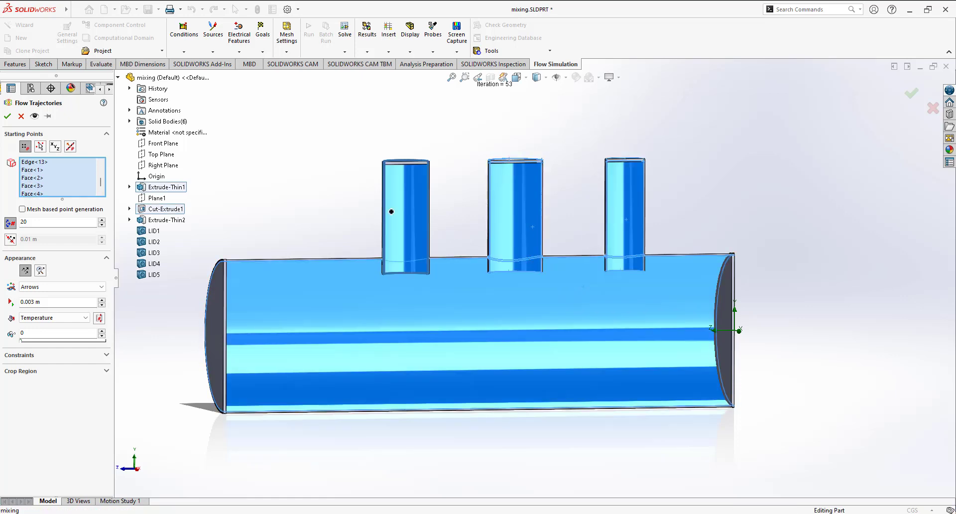
- Add the main pipe's end lid faces to the flow trajectory starting points
middle_drag(430, 327, 346, 330)
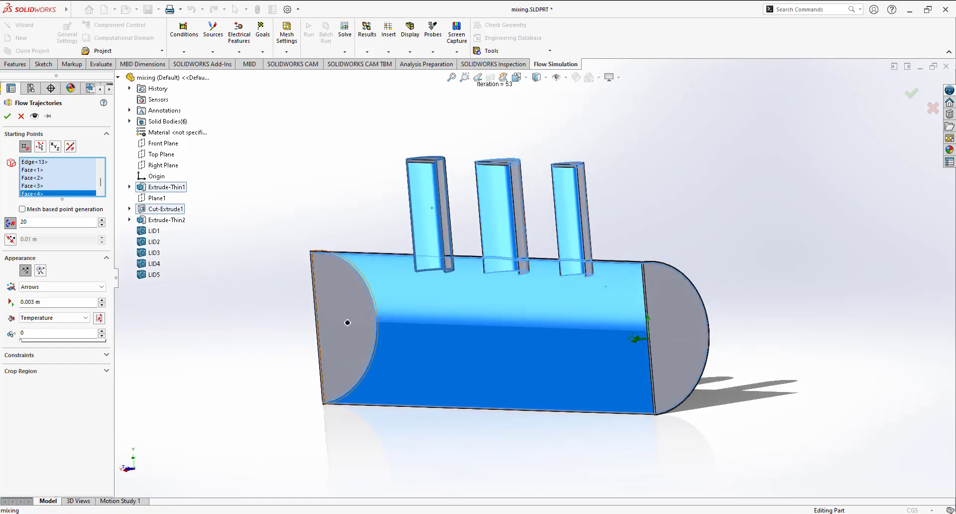
click(348, 323)
middle_drag(486, 331, 613, 318)
click(626, 327)
middle_drag(538, 345, 480, 411)
click(338, 307)
middle_drag(401, 318, 459, 380)
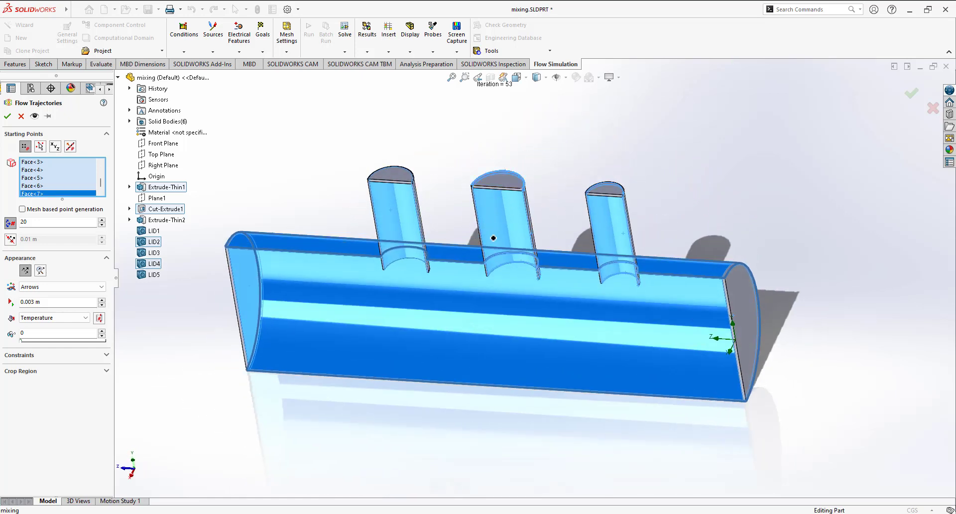
- Add the remaining branch lid faces and create the flow trajectories with 500 points, coloured by Temperature
middle_drag(493, 238, 500, 168)
click(437, 213)
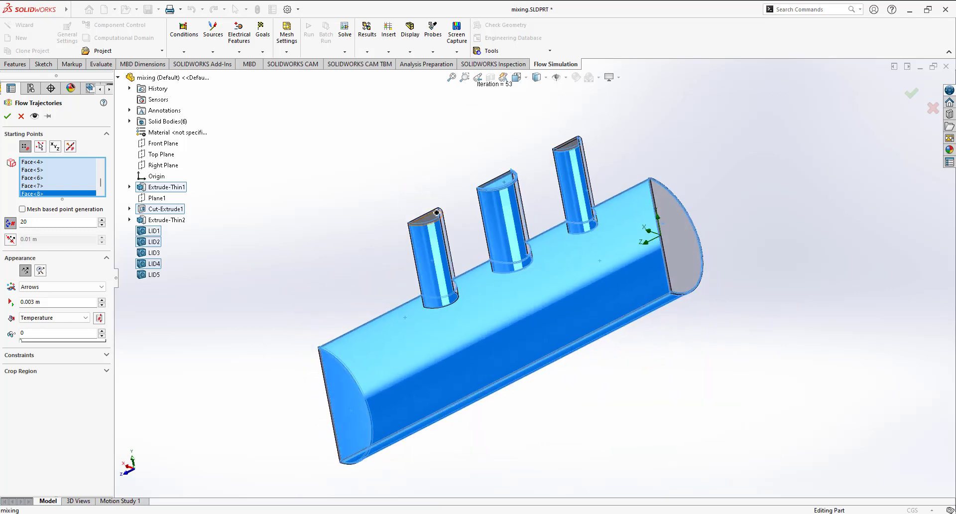
click(443, 214)
click(568, 148)
middle_drag(521, 244, 568, 458)
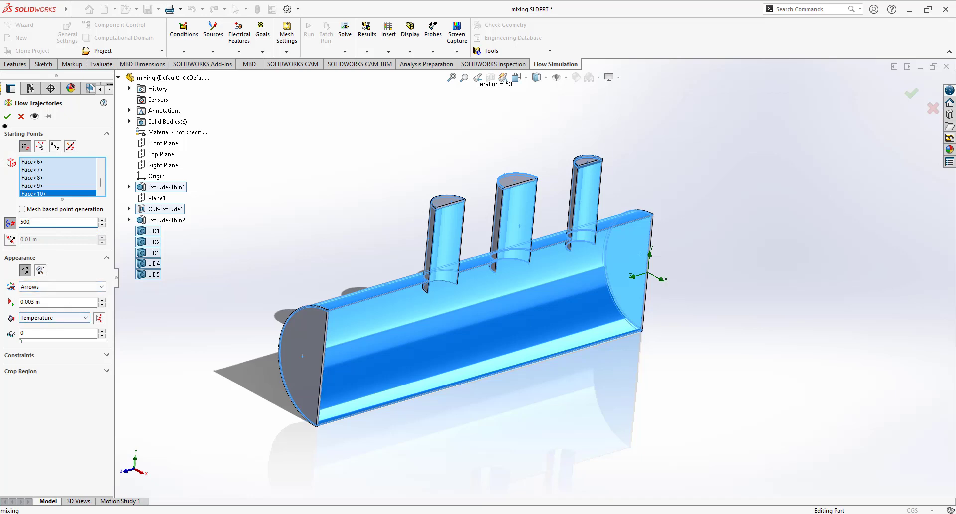
key(Return)
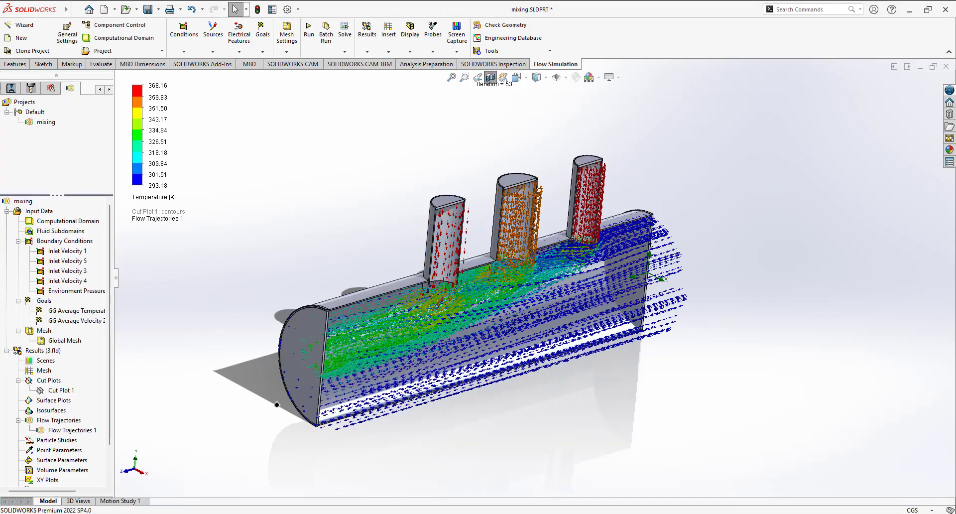
- Play the flow trajectories animation and examine how the branch streams mix with the main pipe flow
middle_drag(277, 404, 162, 393)
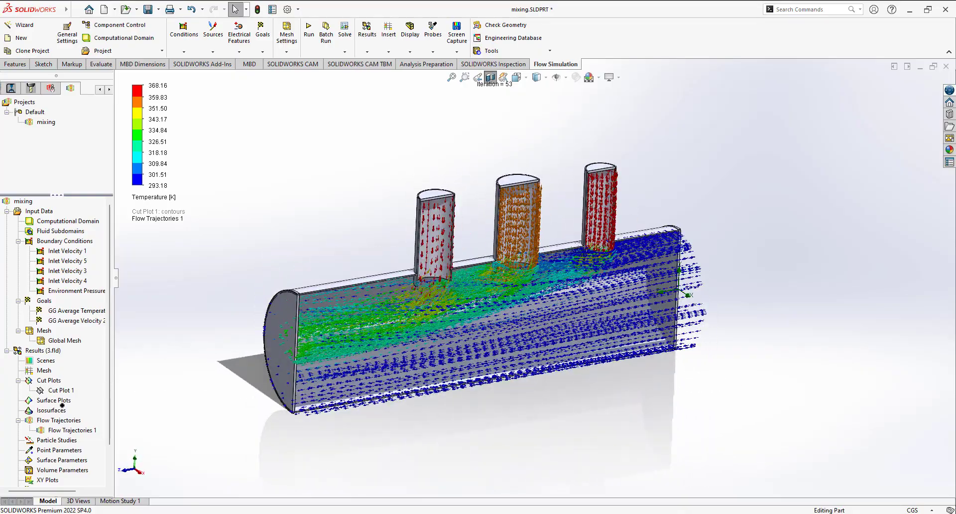
right_click(68, 430)
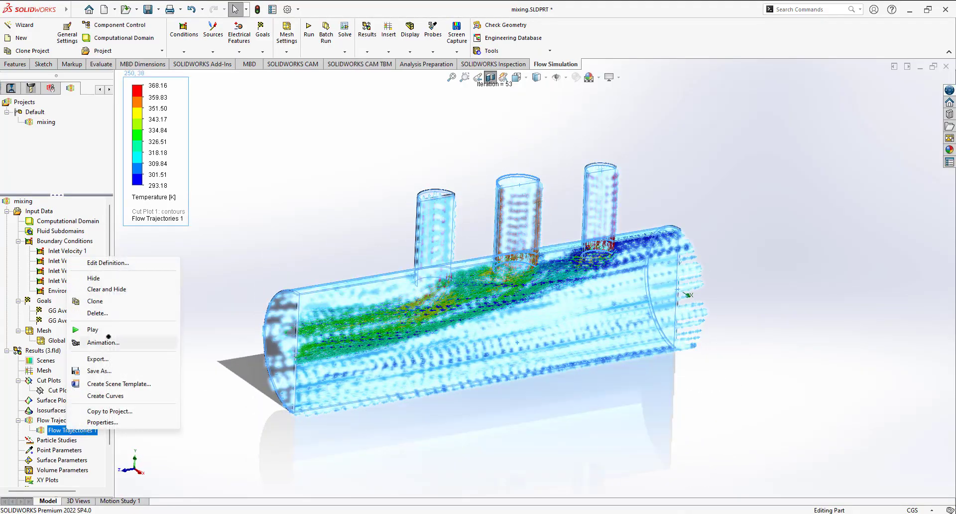
click(107, 331)
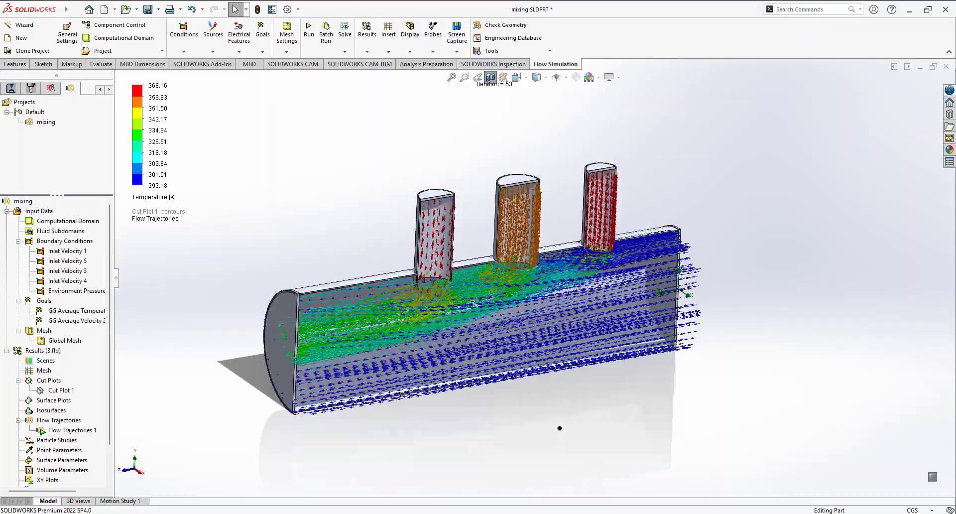
middle_drag(560, 428, 534, 400)
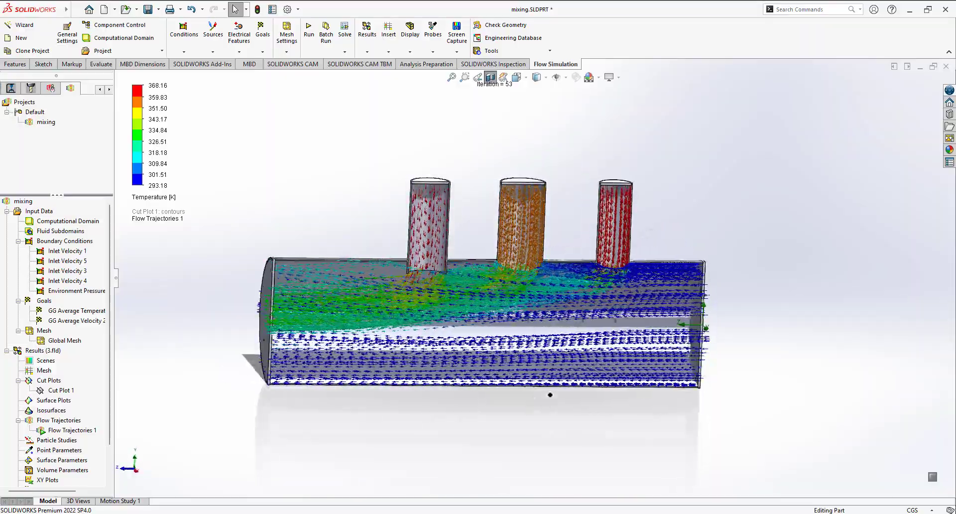
scroll(551, 395, down, 5)
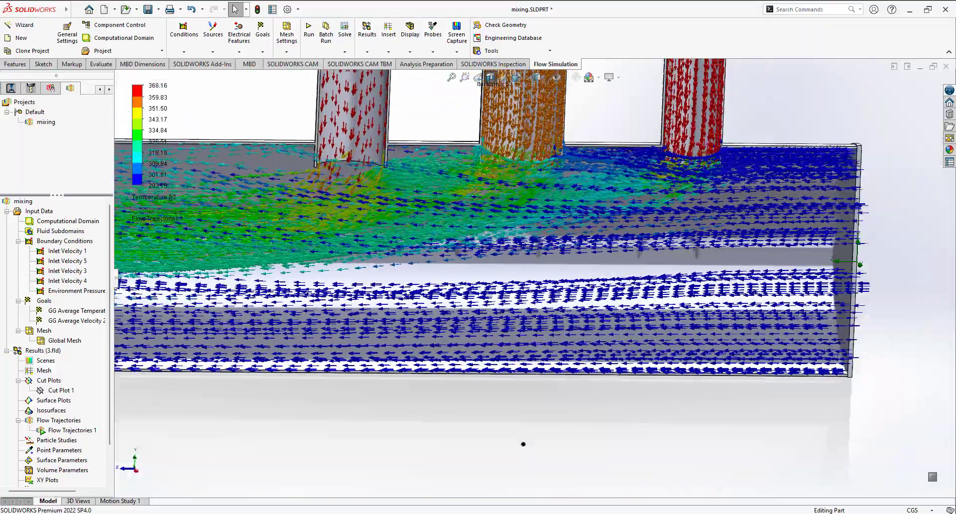
middle_drag(520, 429, 565, 410)
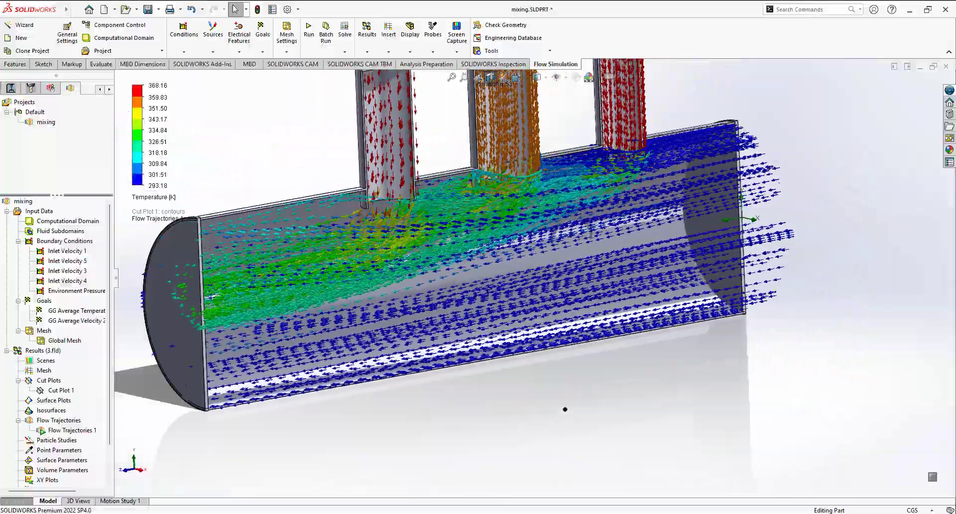
scroll(565, 410, up, 1)
scroll(636, 107, down, 1)
scroll(623, 107, down, 1)
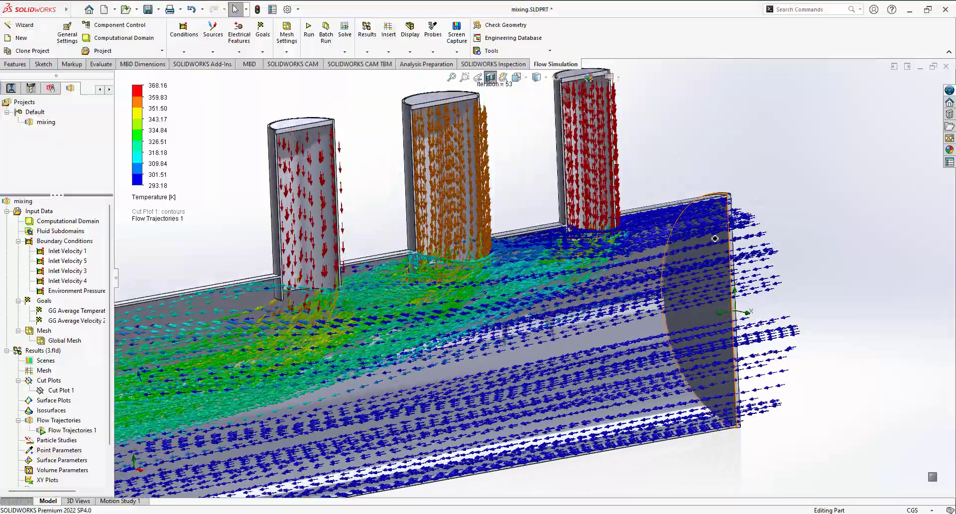
scroll(714, 239, up, 2)
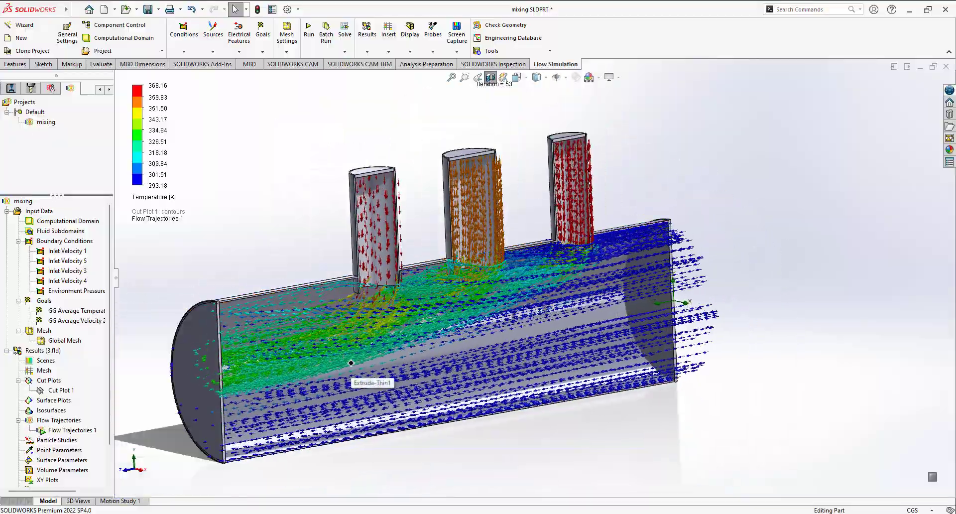
scroll(445, 289, down, 2)
scroll(445, 289, down, 2)
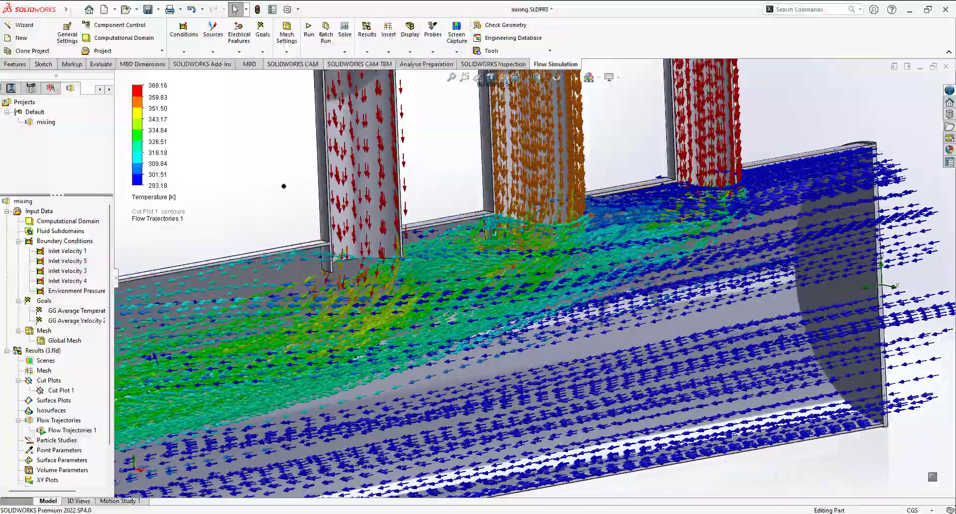
- Stop the flow trajectories animation and hide the trajectories
right_click(64, 430)
click(89, 327)
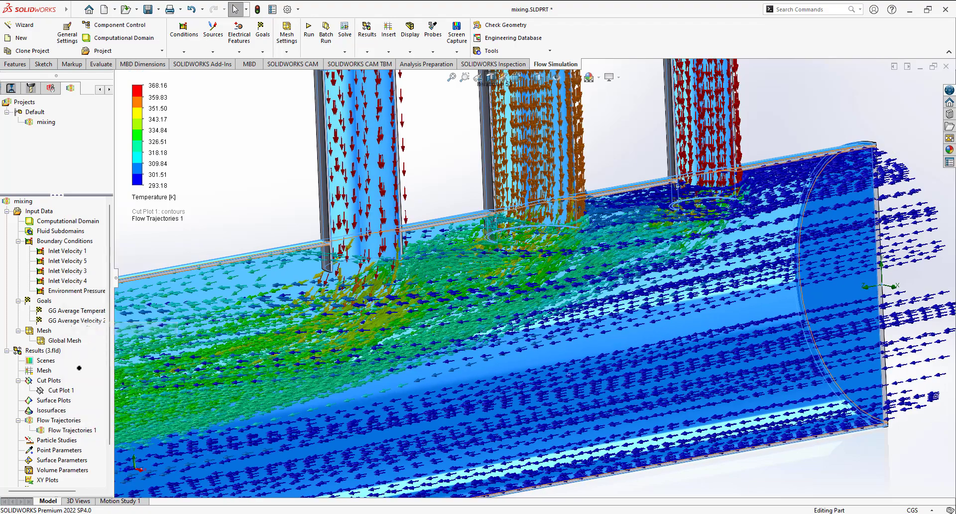
right_click(69, 429)
click(120, 279)
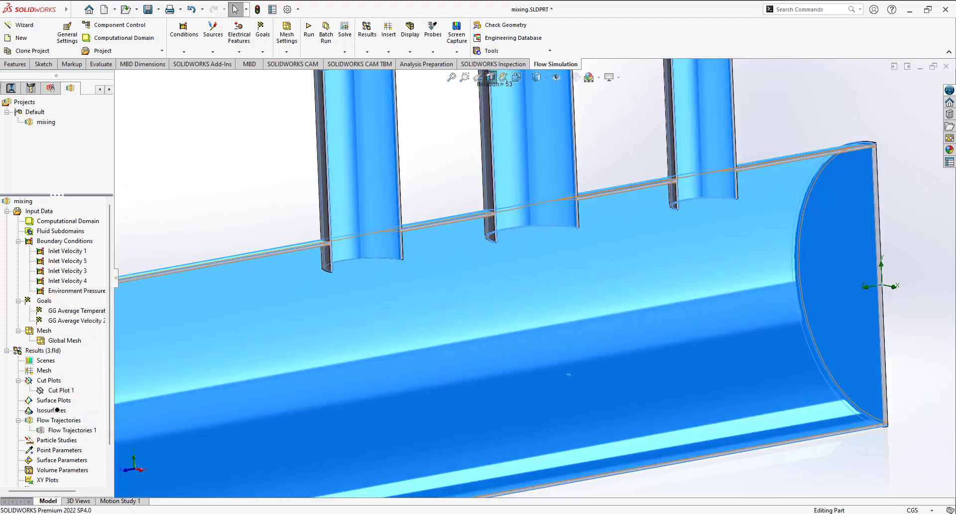
- Create a second cut plot on the Right Plane showing Velocity contours
right_click(53, 381)
click(72, 391)
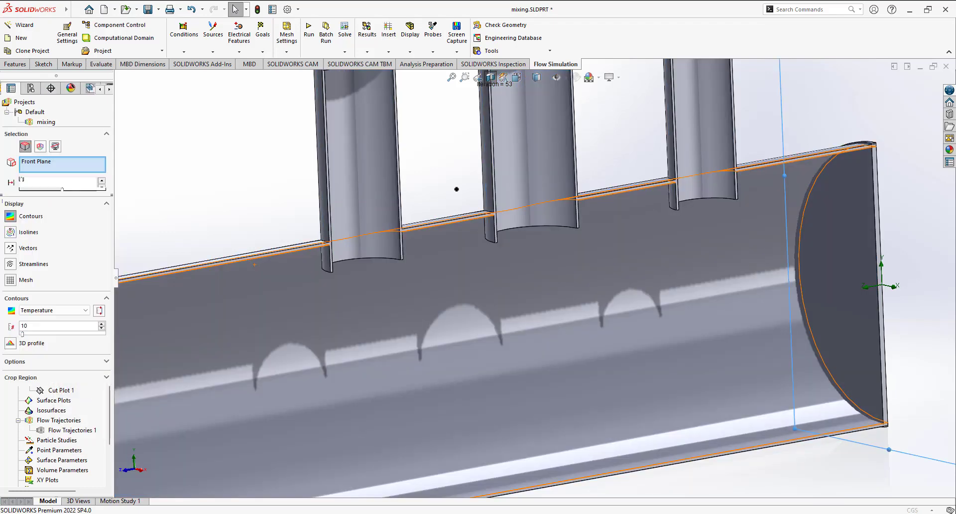
click(167, 164)
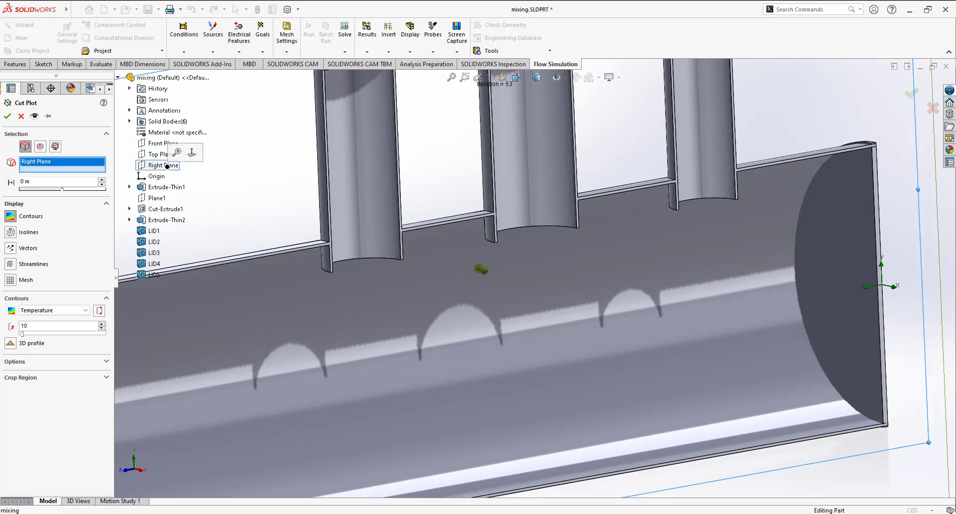
click(72, 310)
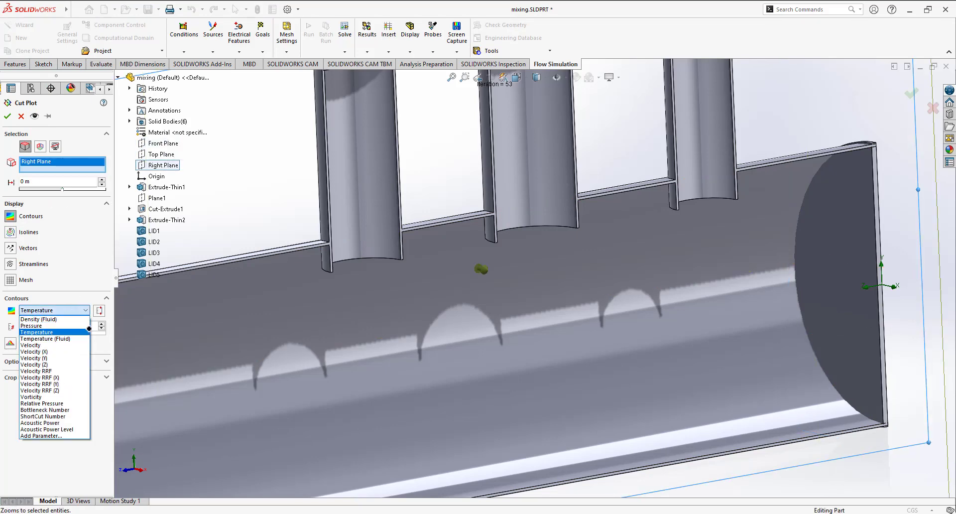
click(77, 345)
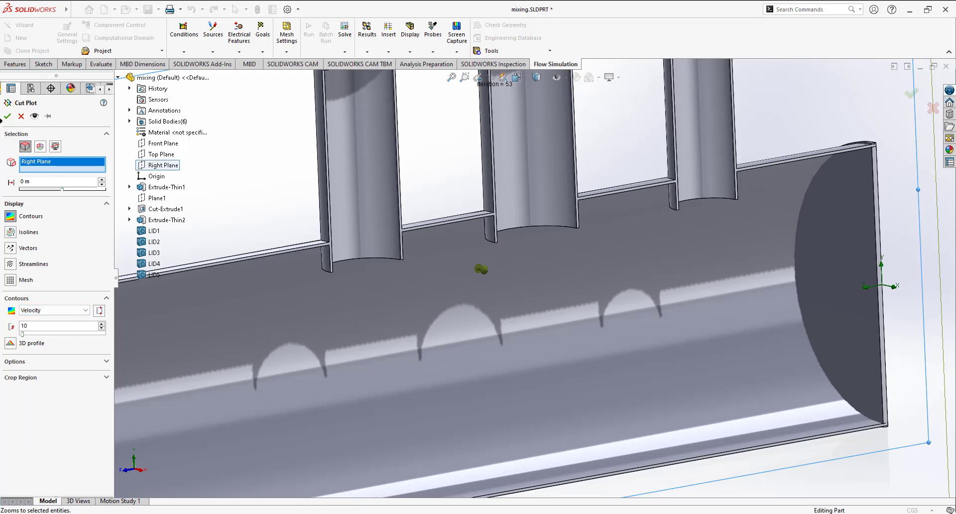
click(8, 116)
scroll(286, 207, up, 4)
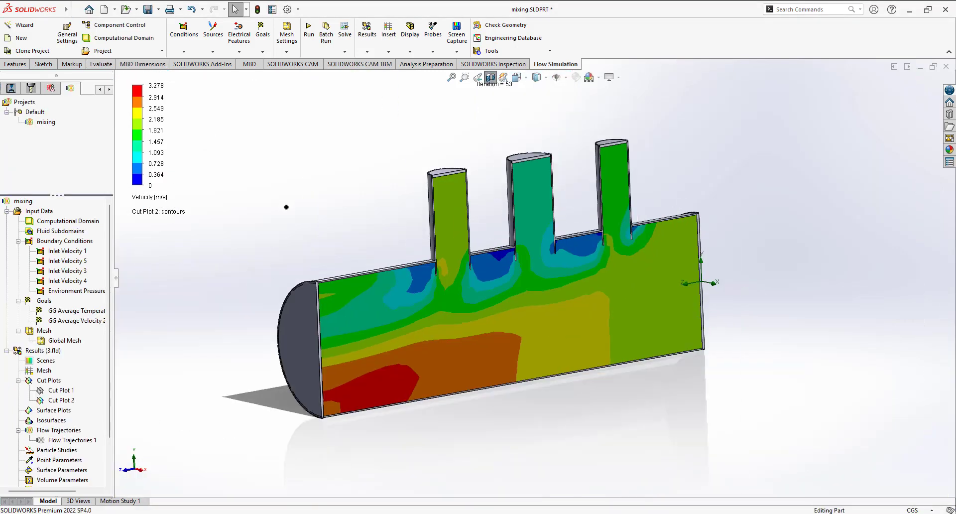
- Examine the velocity contours along the main pipe and around the three branch outlets from several angles
middle_drag(501, 412, 463, 314)
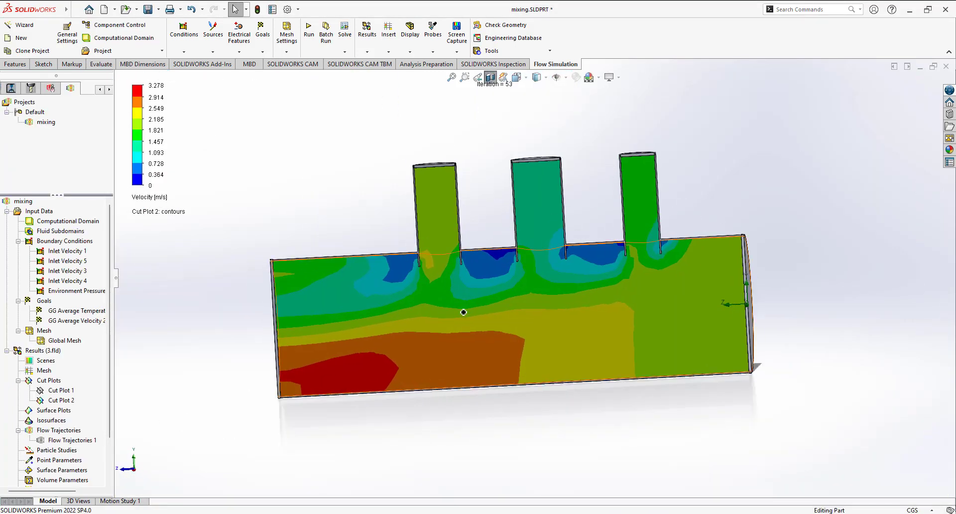
scroll(467, 308, down, 3)
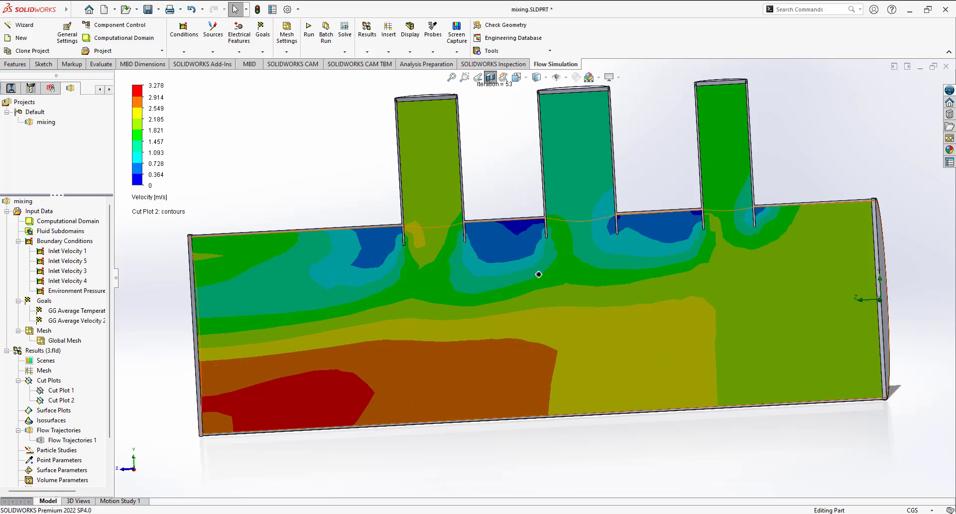
middle_drag(538, 274, 621, 292)
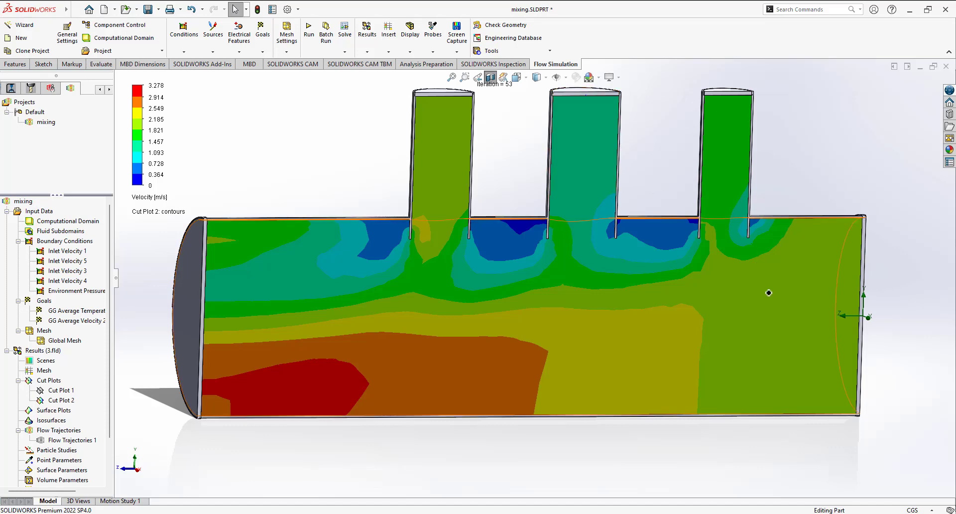
middle_drag(700, 322, 754, 333)
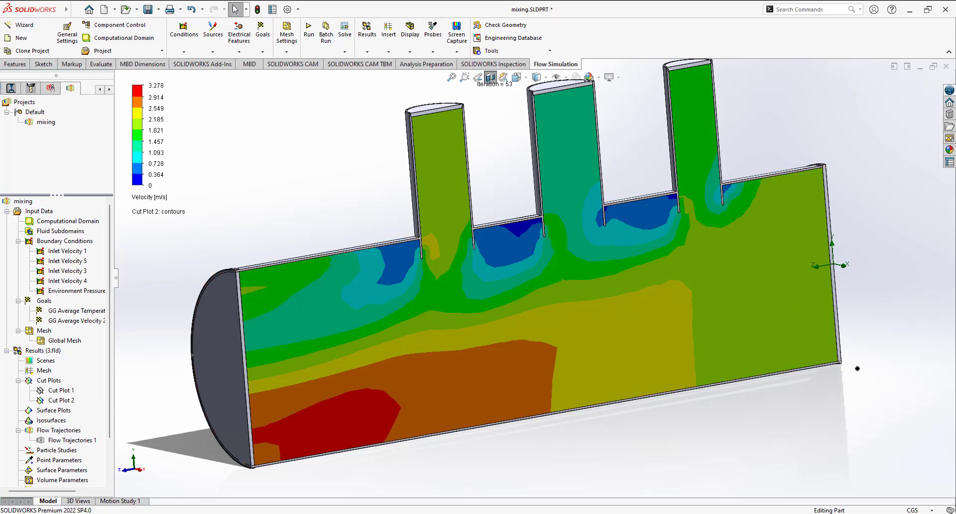
middle_drag(857, 369, 314, 399)
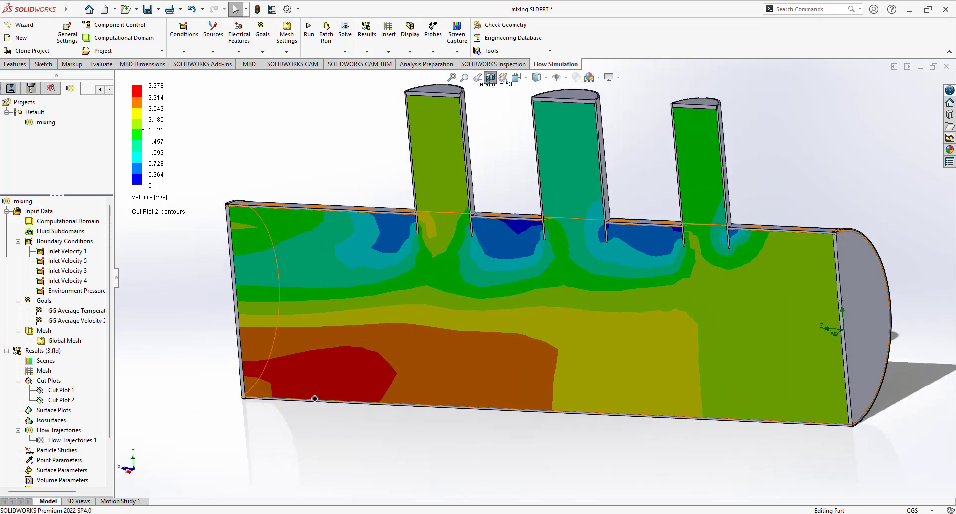
right_click(64, 430)
click(85, 414)
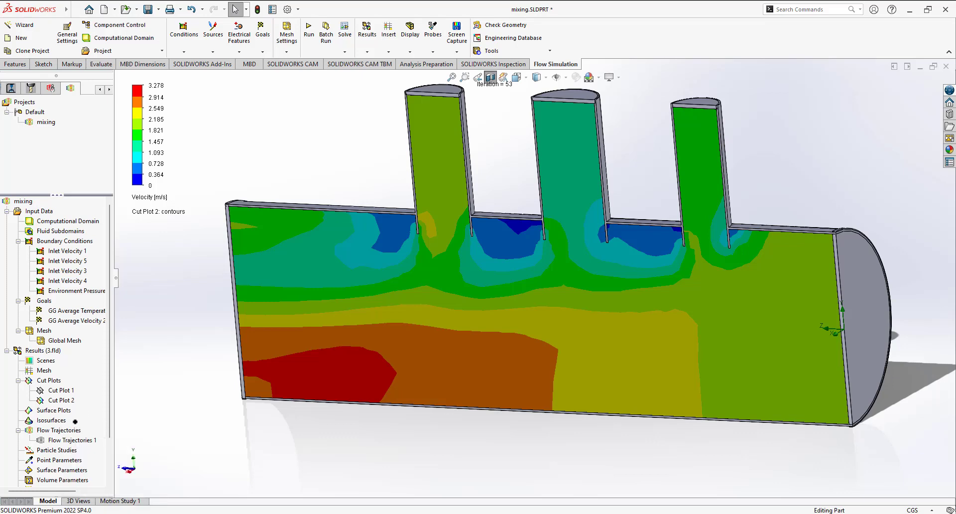